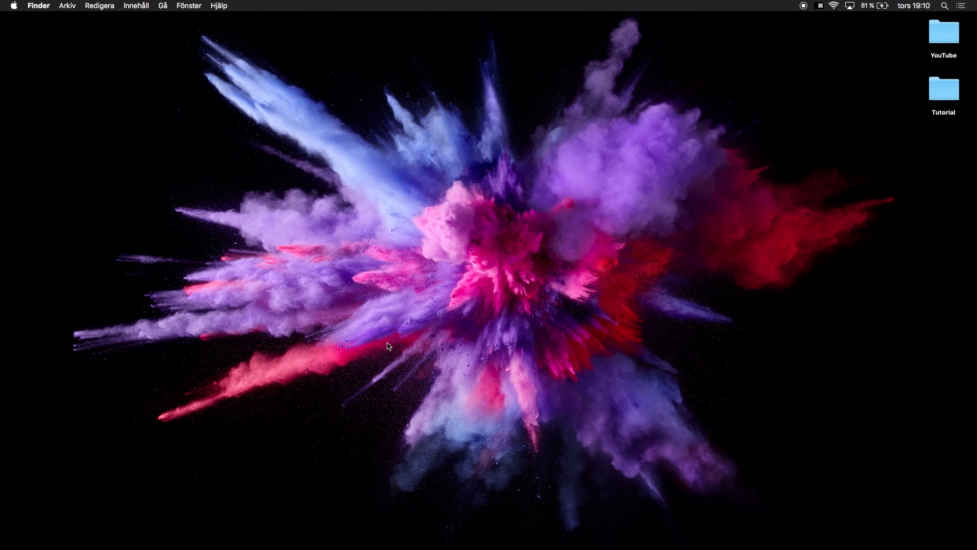
Open Cinema 4D and set the render output resolution to 1920 x 1080 pixels
mouse_move(575, 530)
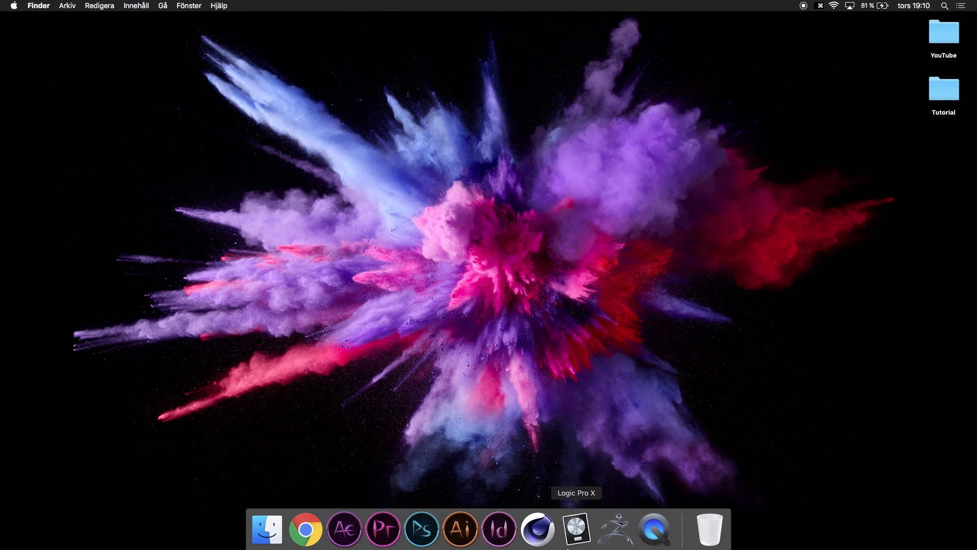
click(536, 527)
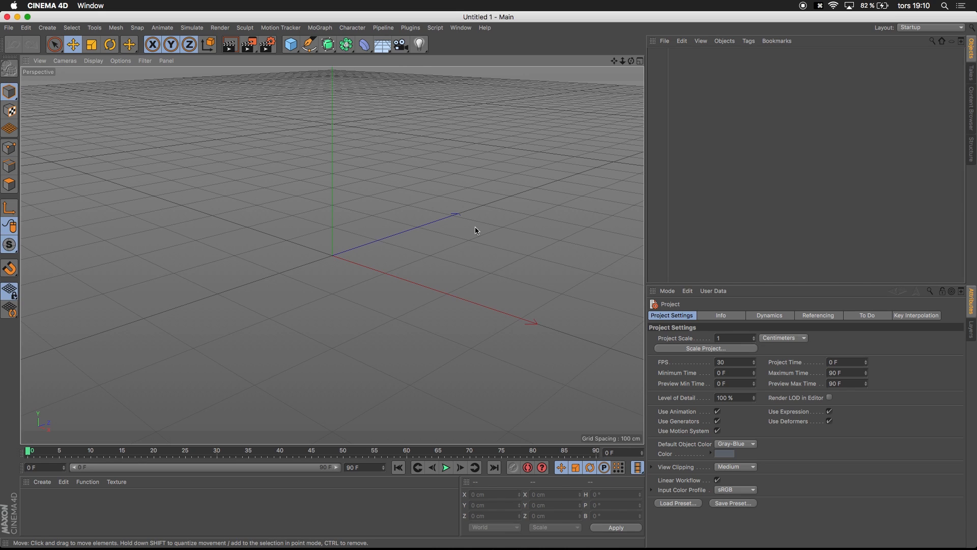
click(268, 45)
drag(233, 20, 305, 57)
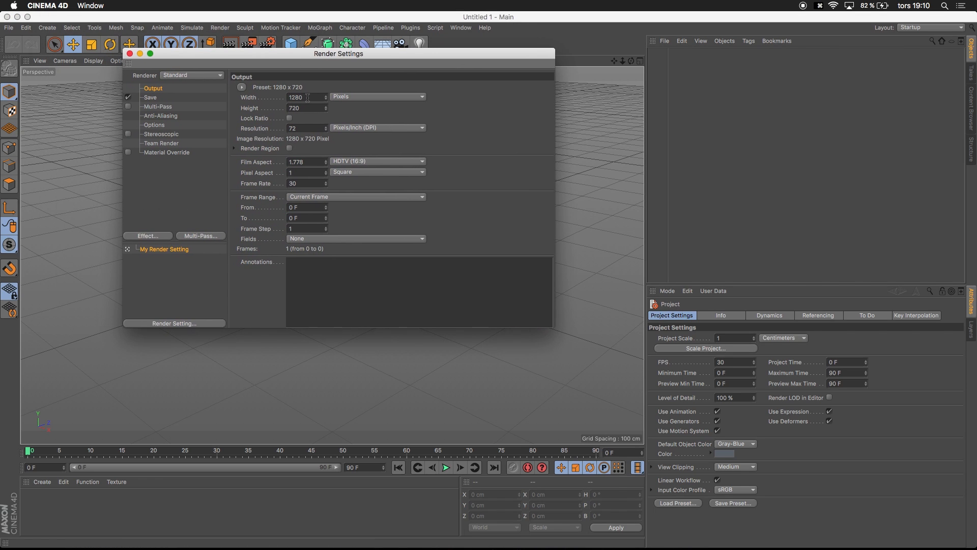
text(1920)
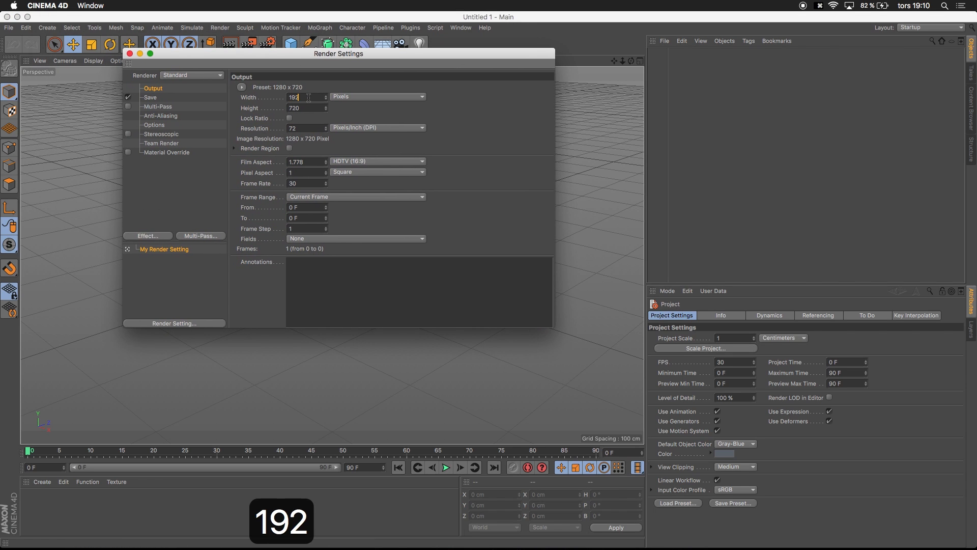
key(Tab)
key(Tab)
text(1080)
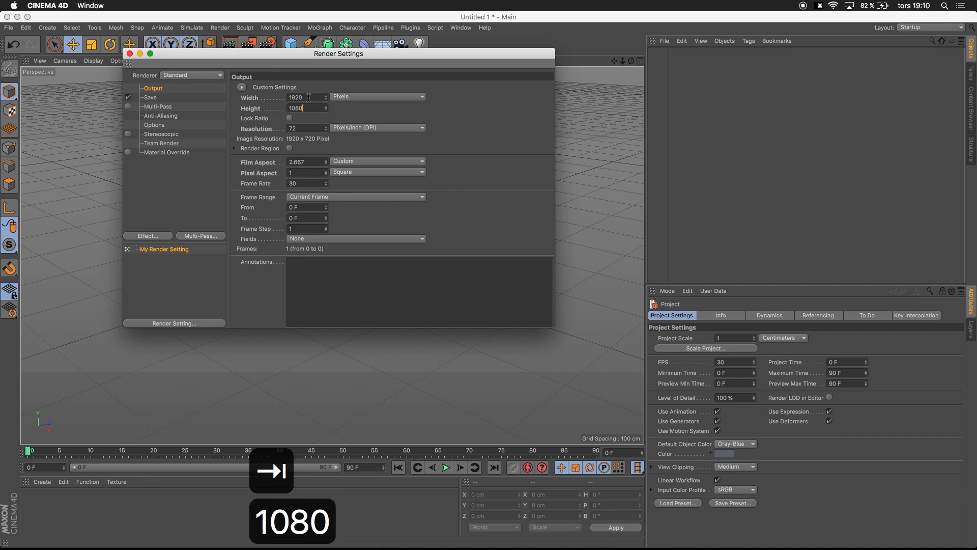
key(Return)
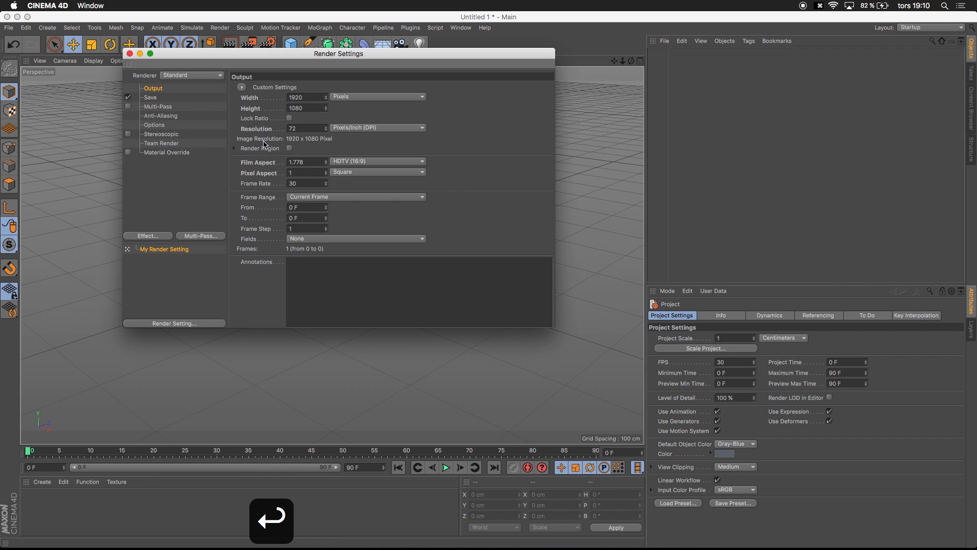
click(130, 54)
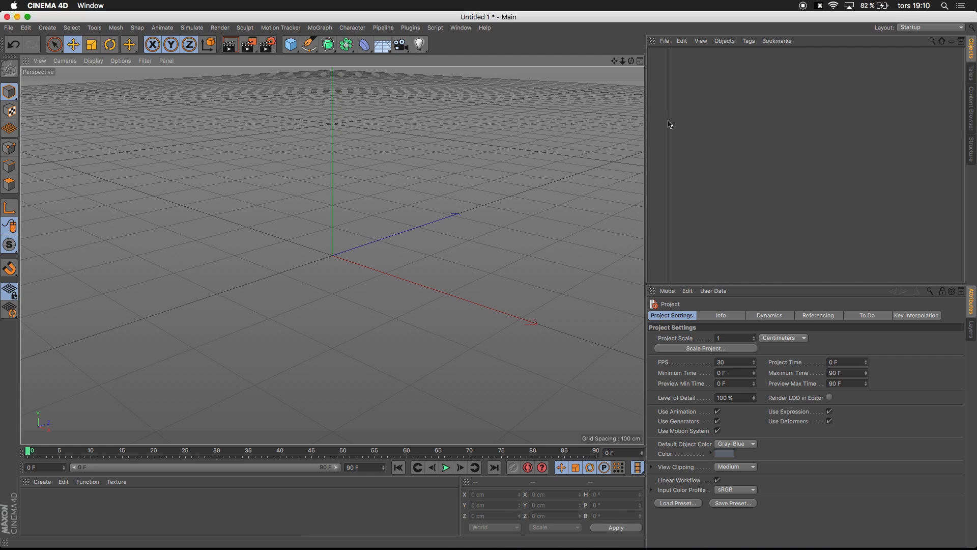
Import robot_hip_hop_dance.fbx from the Downloads folder into the project with the default FBX import settings
drag(669, 124, 700, 115)
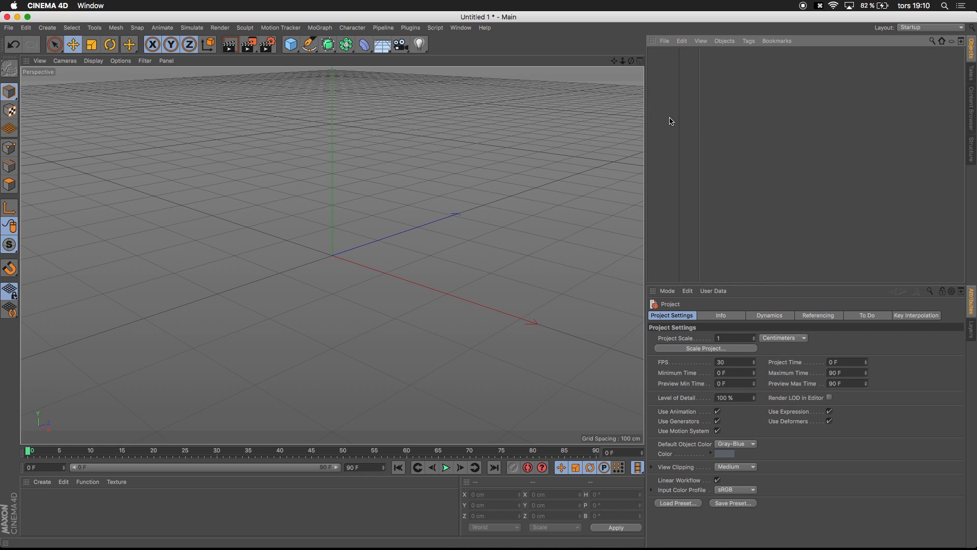
key(shift+super+o)
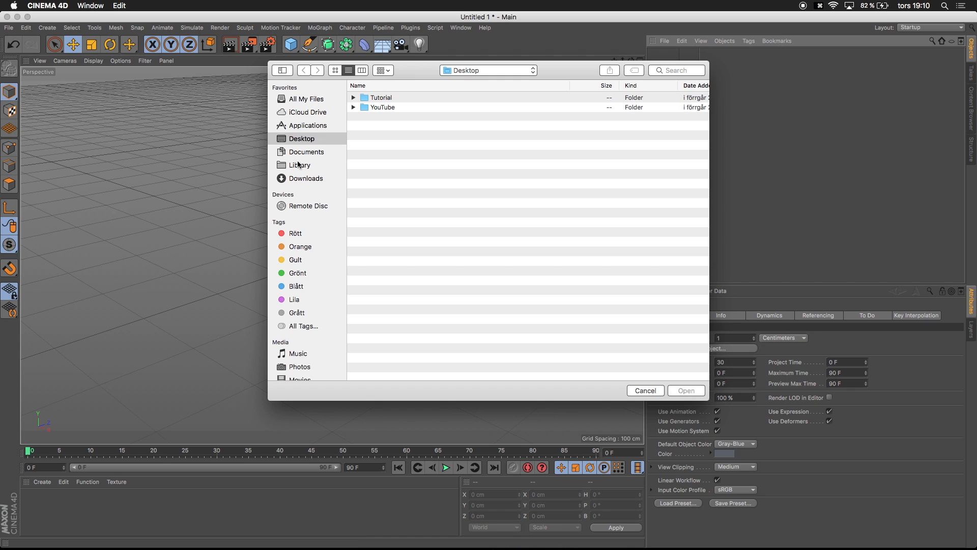
click(306, 179)
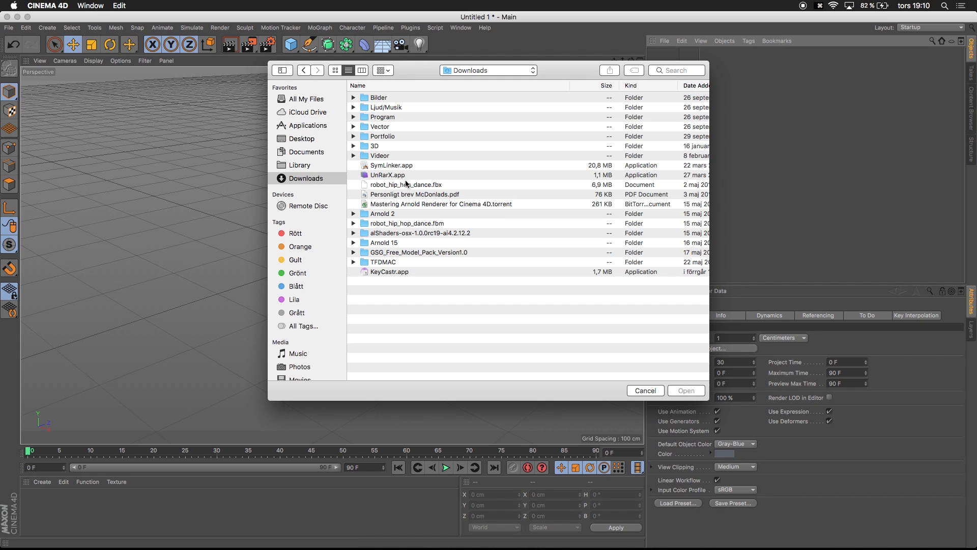
double_click(406, 185)
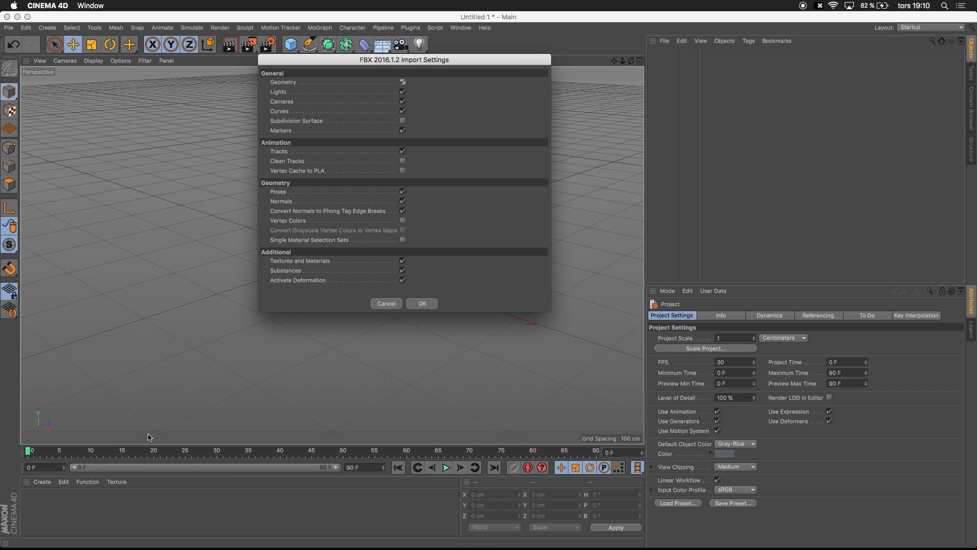
click(431, 306)
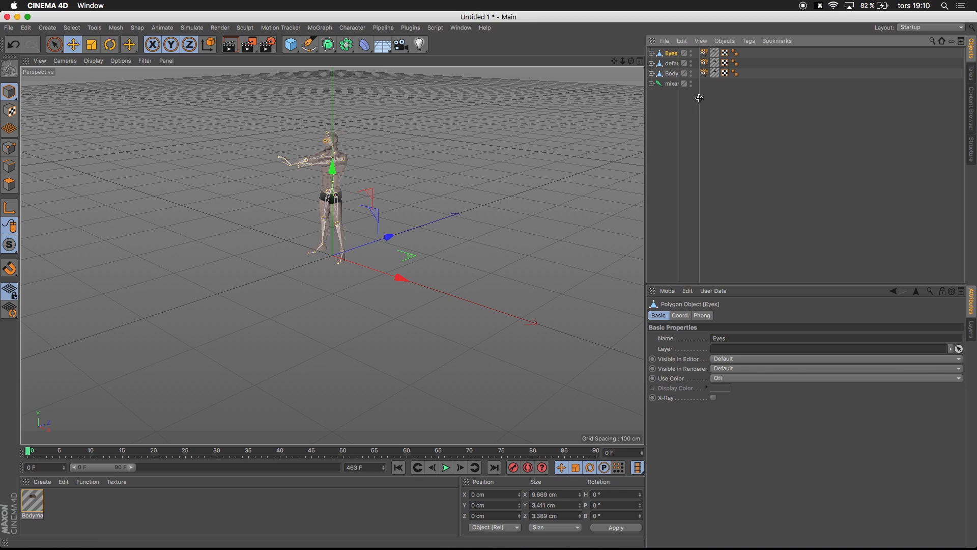
Widen the object name column and delete the Eyes and default objects from the imported character
drag(700, 98, 740, 90)
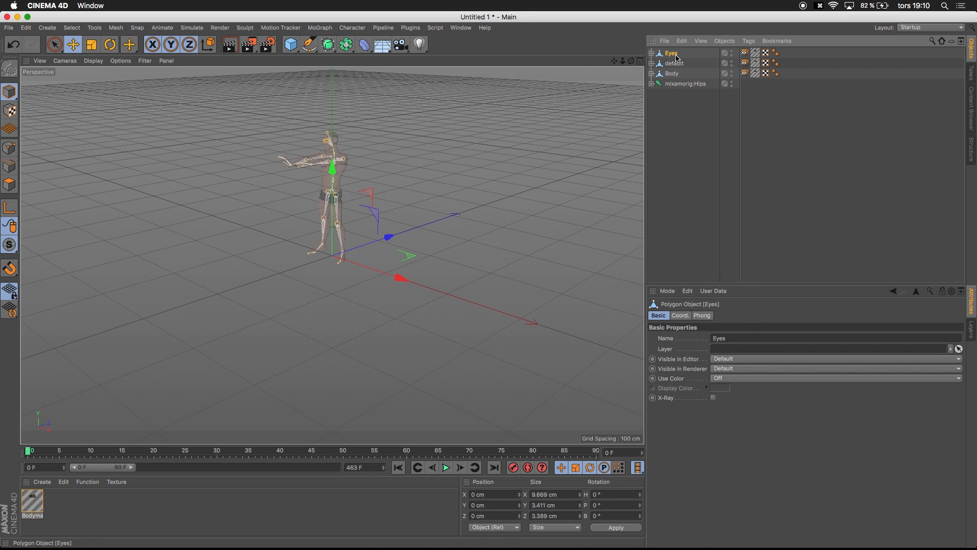
key(BackSpace)
click(677, 55)
key(BackSpace)
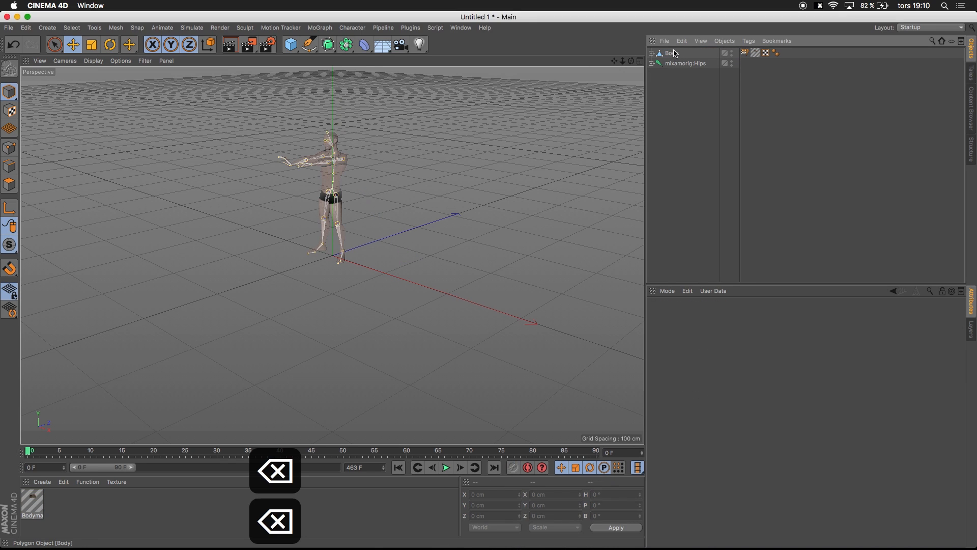
Remove the texture tag from the Body object and delete the imported body material
click(756, 52)
key(BackSpace)
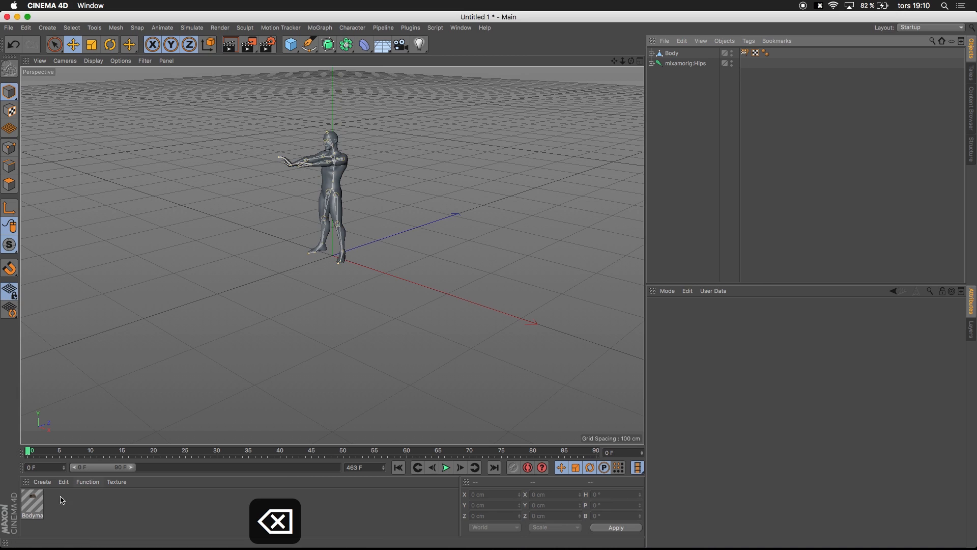
click(34, 502)
key(BackSpace)
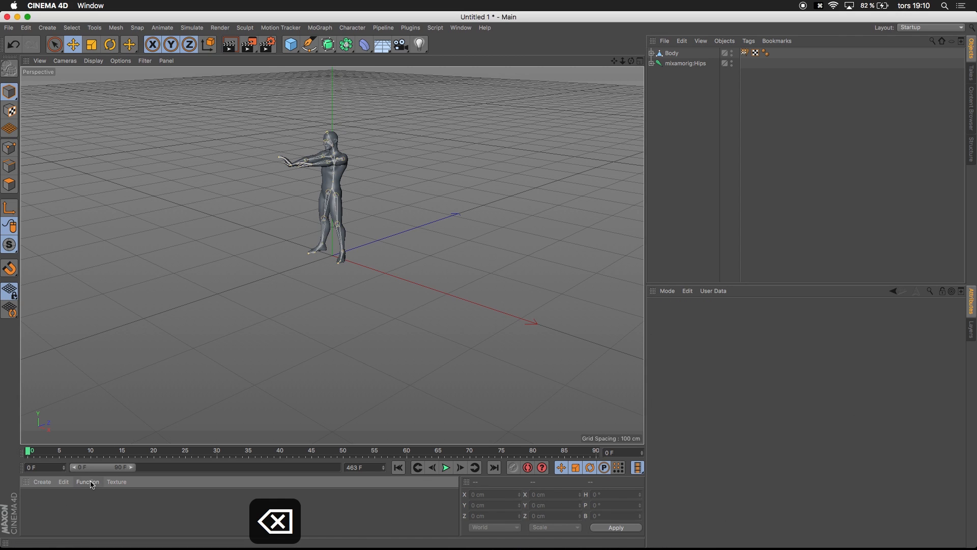
Extend the preview range to 463 F, play the dance from a front view, and return to the first frame
drag(133, 467, 337, 467)
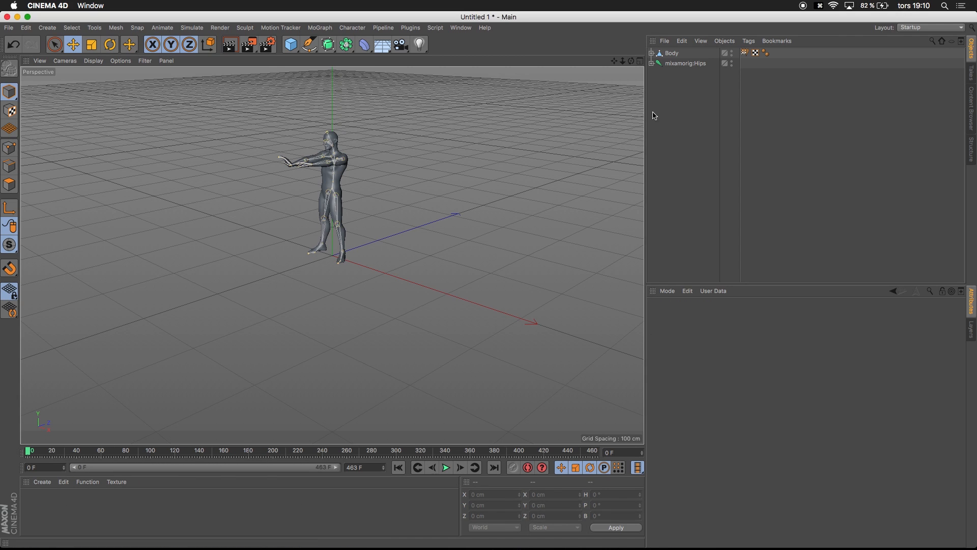
drag(632, 63, 611, 63)
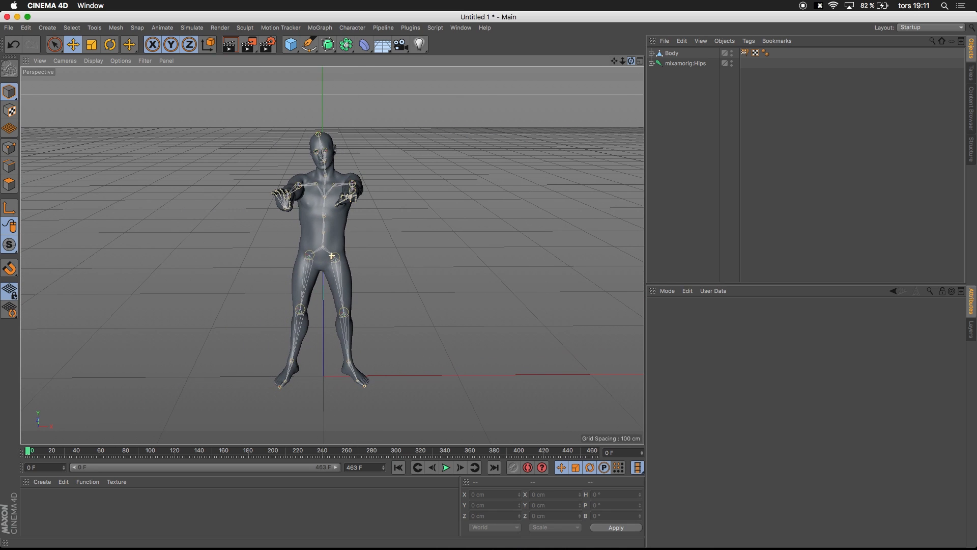
click(446, 467)
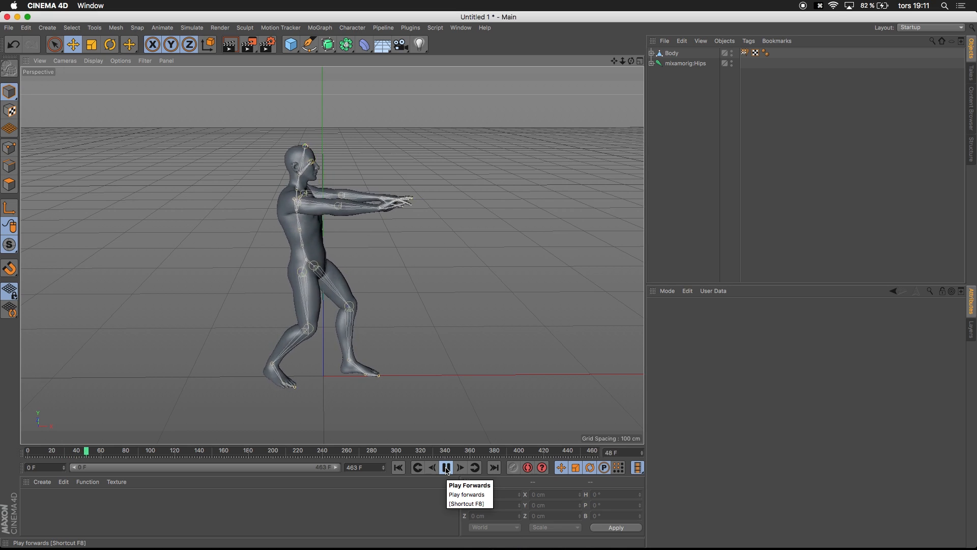
click(446, 468)
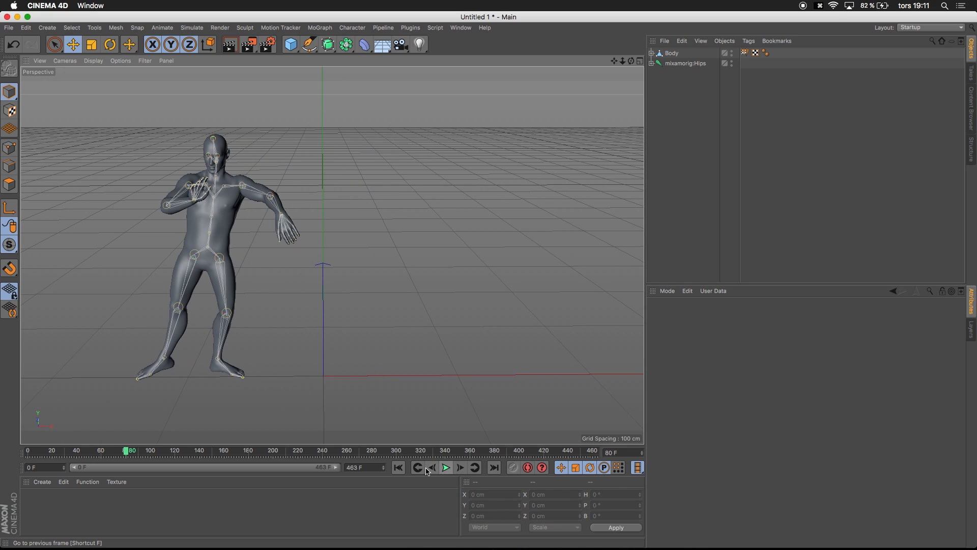
click(401, 468)
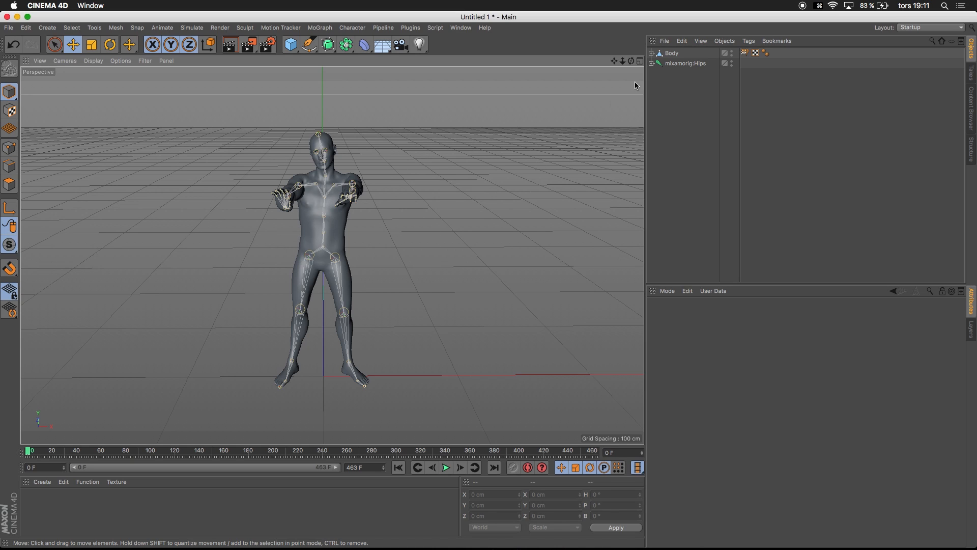
Select the Body object, inspect its mesh in point mode, and return to Model mode
click(352, 27)
mouse_move(320, 28)
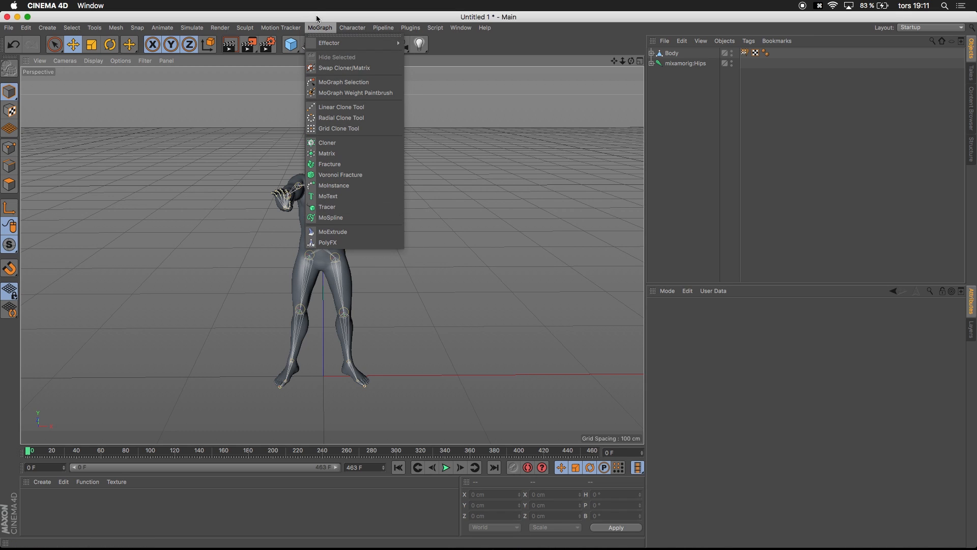
click(673, 56)
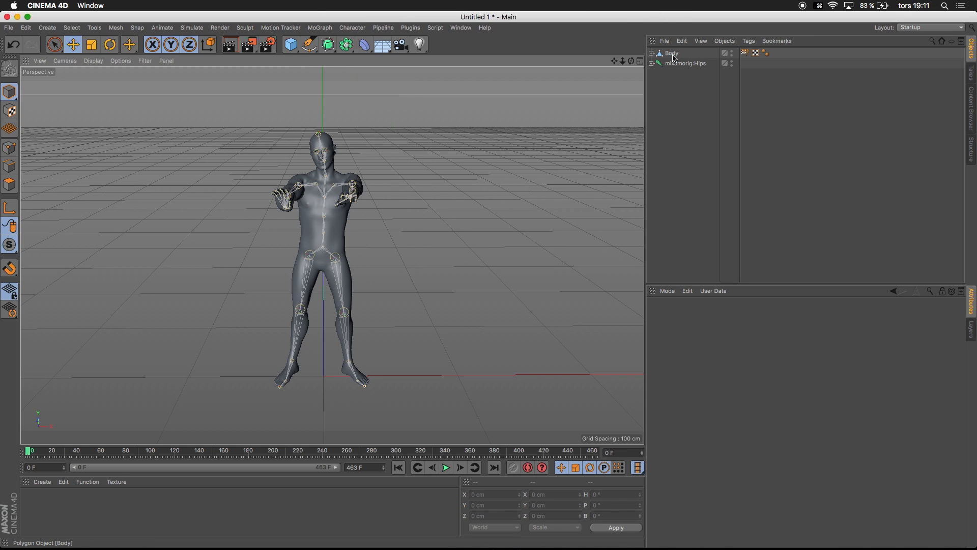
click(672, 53)
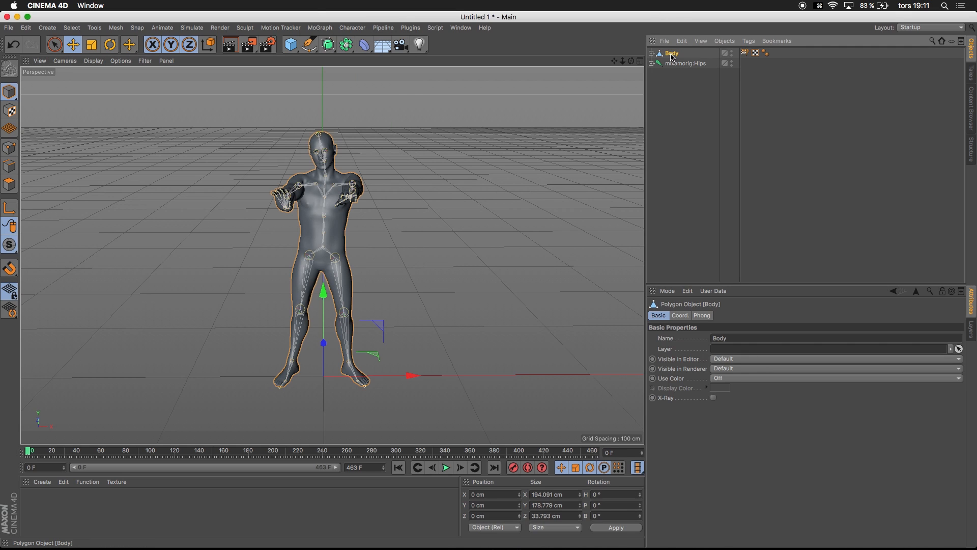
click(9, 148)
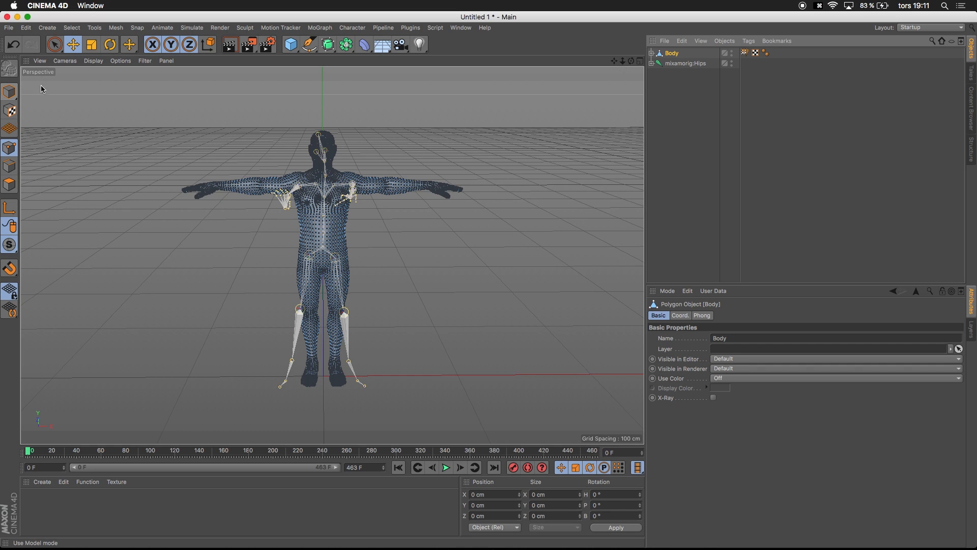
click(9, 92)
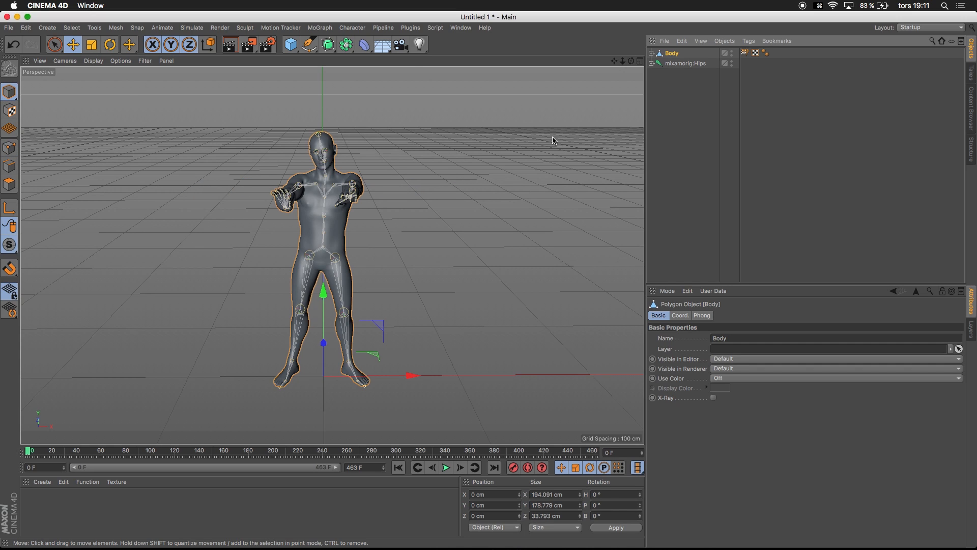
Play a short part of the character's animation with the Body object selected and return to the first frame
click(672, 101)
click(668, 55)
click(446, 467)
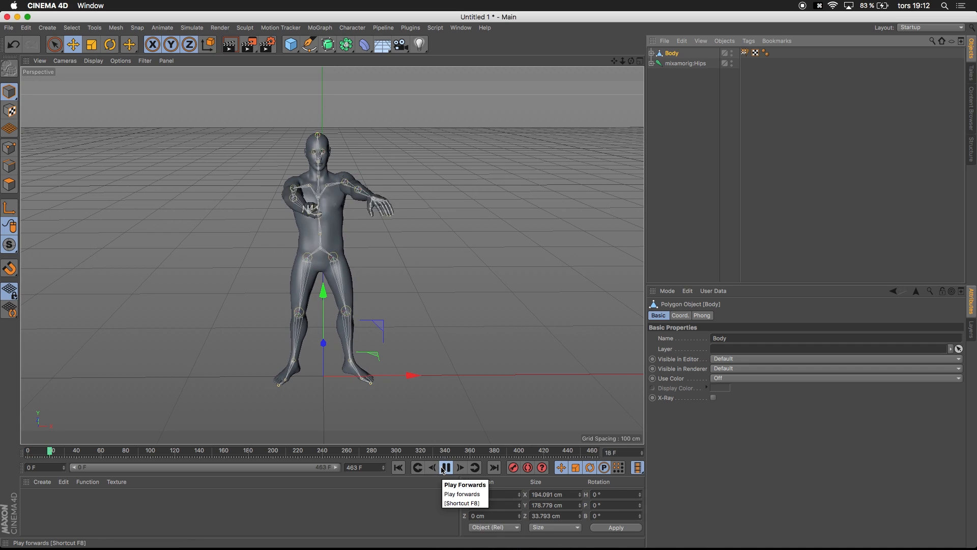
click(446, 467)
click(397, 468)
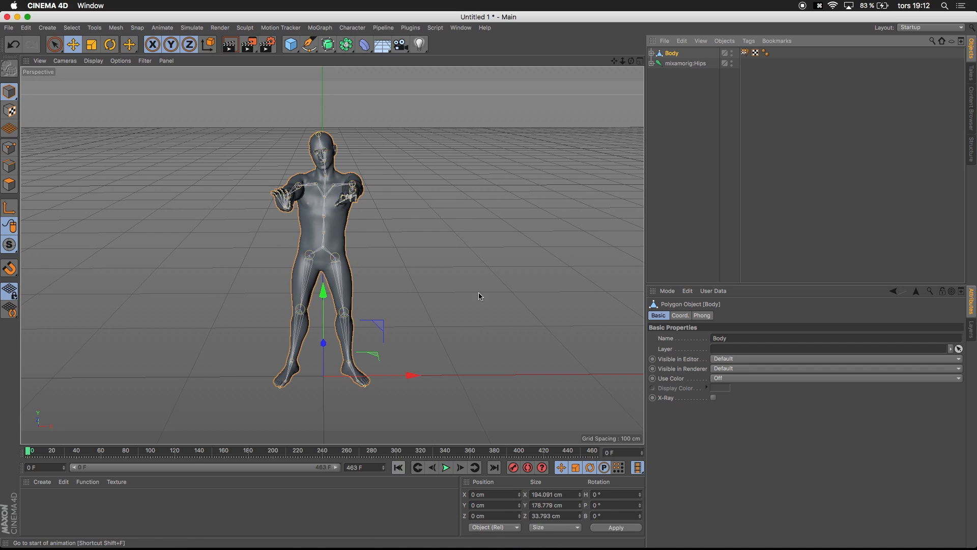
Examine the hierarchies of the Body mesh and the mixamorig:Hips joint
click(651, 53)
click(652, 53)
click(651, 63)
click(652, 64)
click(691, 64)
click(671, 54)
click(652, 65)
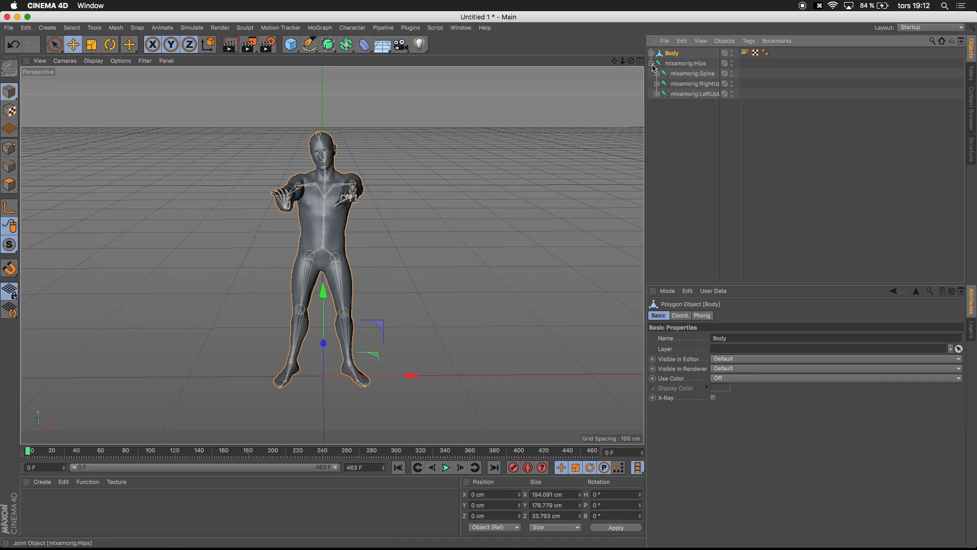
click(652, 64)
click(677, 64)
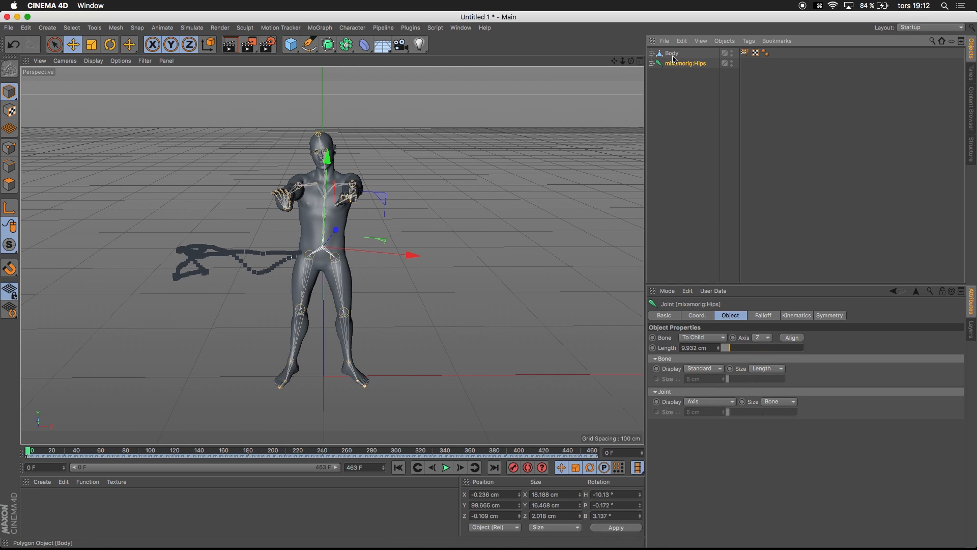
click(673, 53)
Group the Body mesh and the mixamorig:Hips joint under a null and name it Body
click(681, 64)
shift+click(672, 53)
right_click(685, 63)
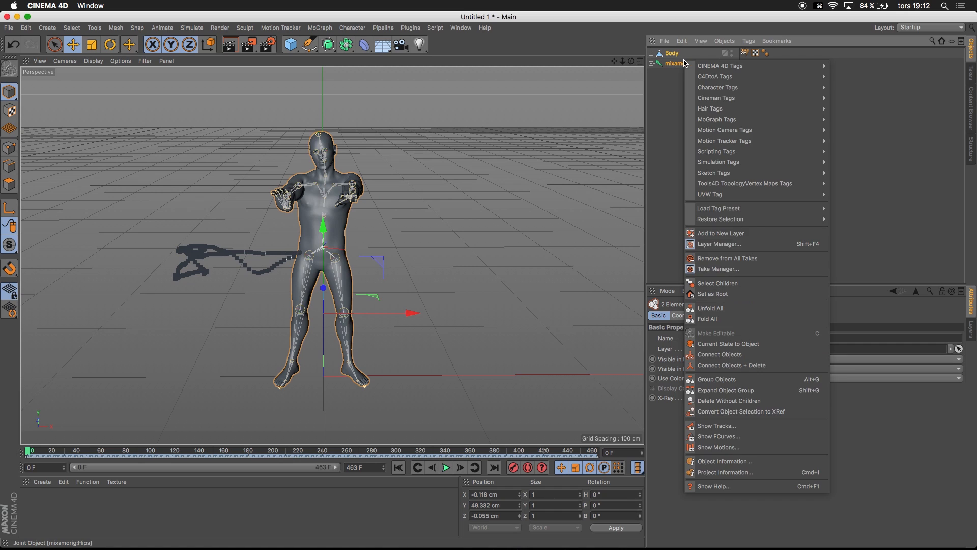
click(716, 380)
key(Return)
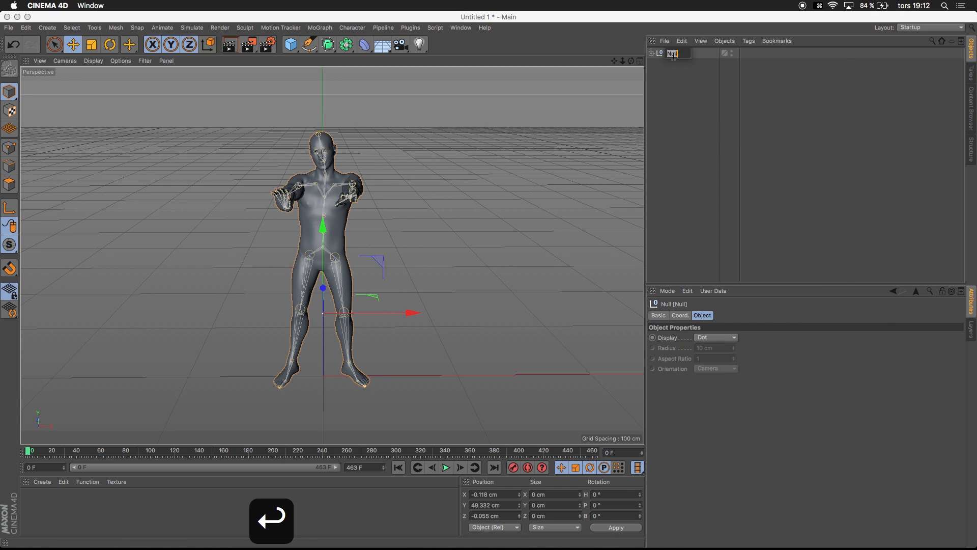
text(Body)
click(621, 90)
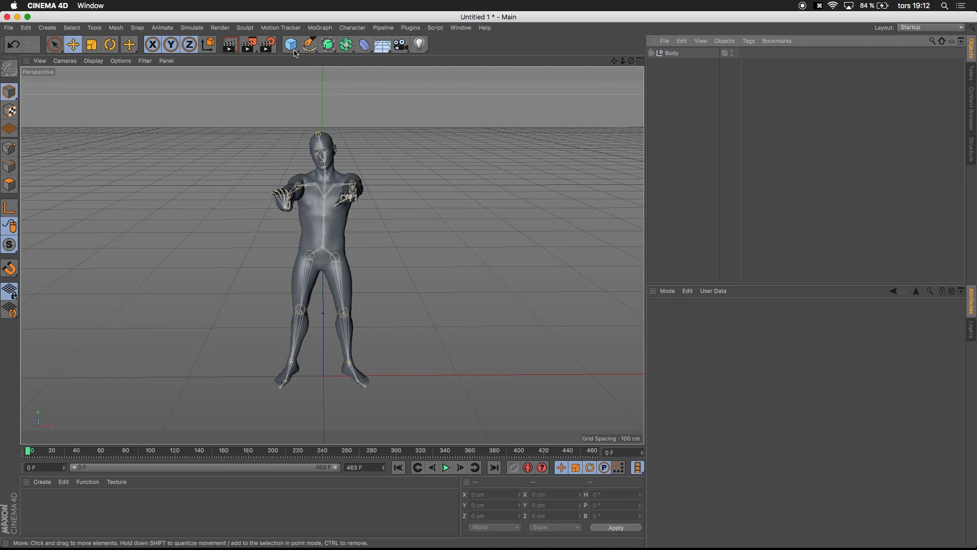
Add a Polygon Reduction deformer to the scene
click(365, 44)
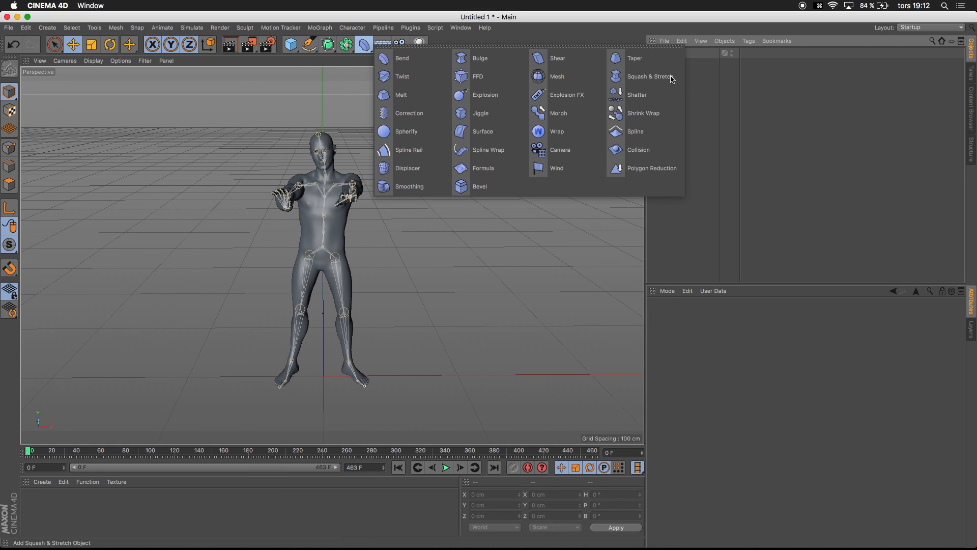
click(656, 173)
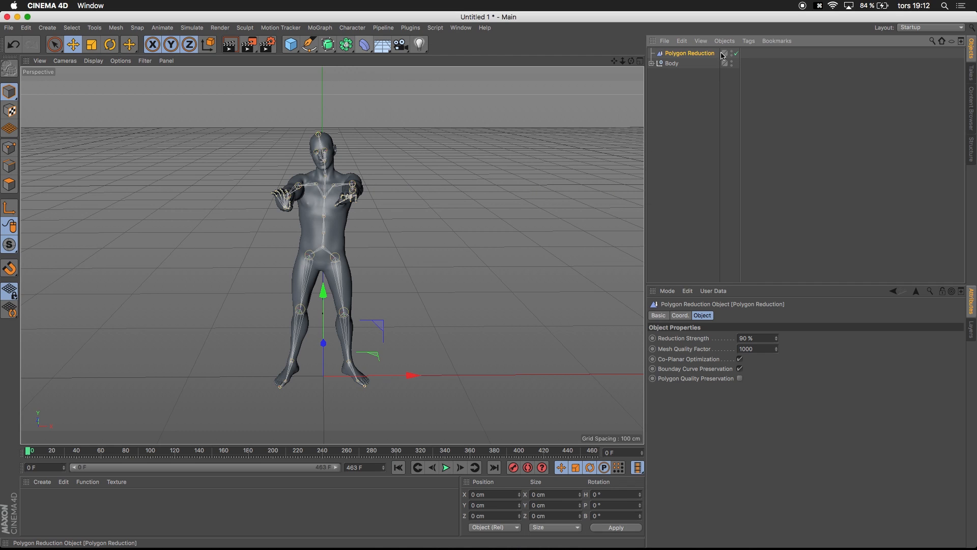
Nest the Polygon Reduction deformer under the Body mesh and delete the mesh's Phong tag
click(653, 63)
drag(667, 53, 681, 86)
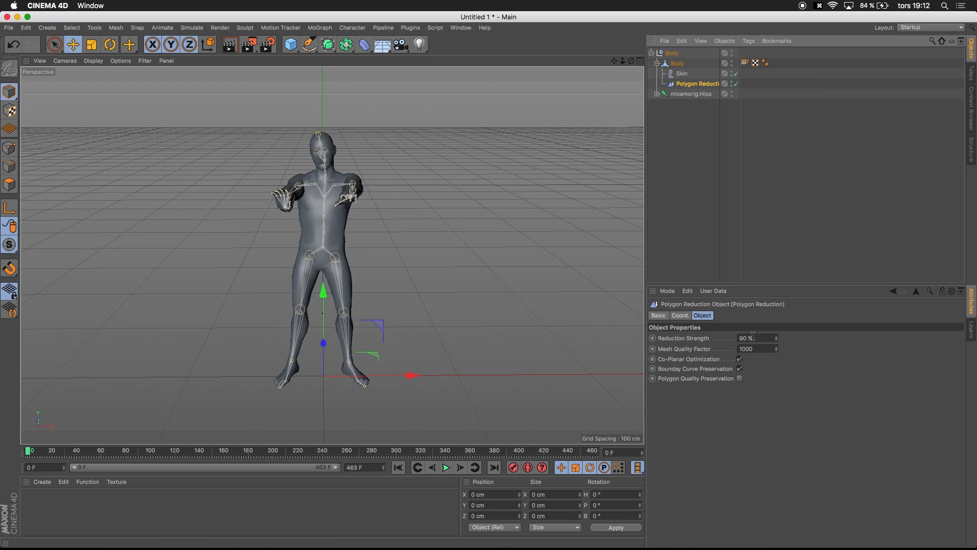
click(766, 63)
key(BackSpace)
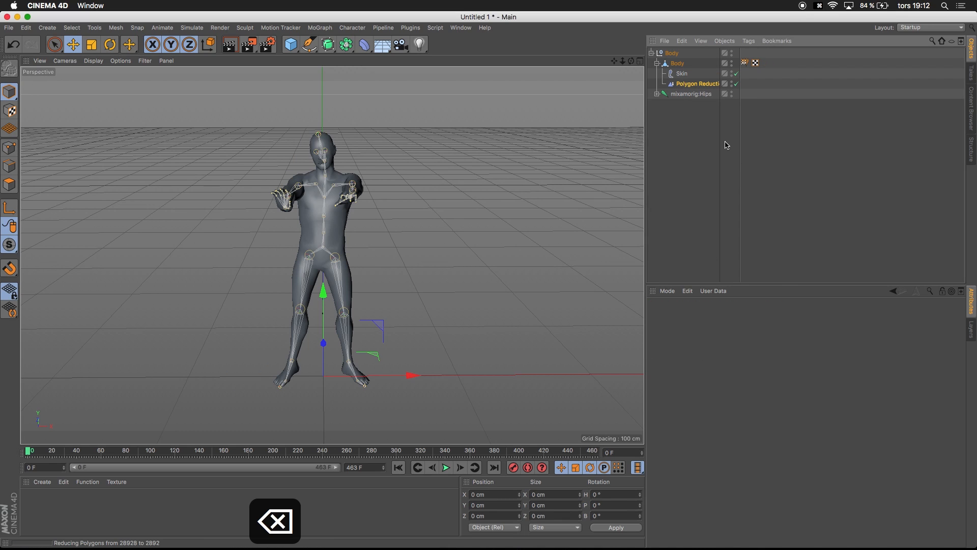
Set the Reduction Strength of the Polygon Reduction deformer under the Body mesh to 98 %
click(688, 84)
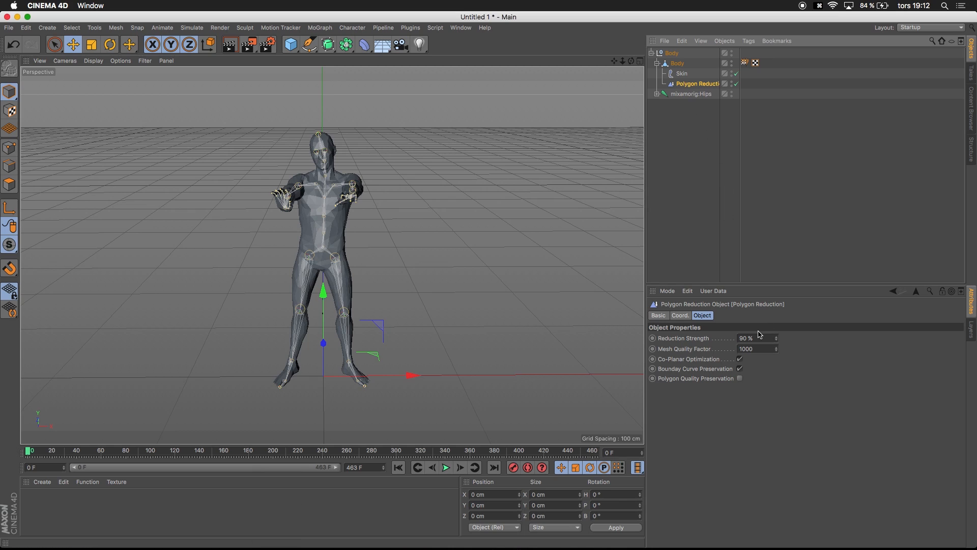
text(98)
key(Return)
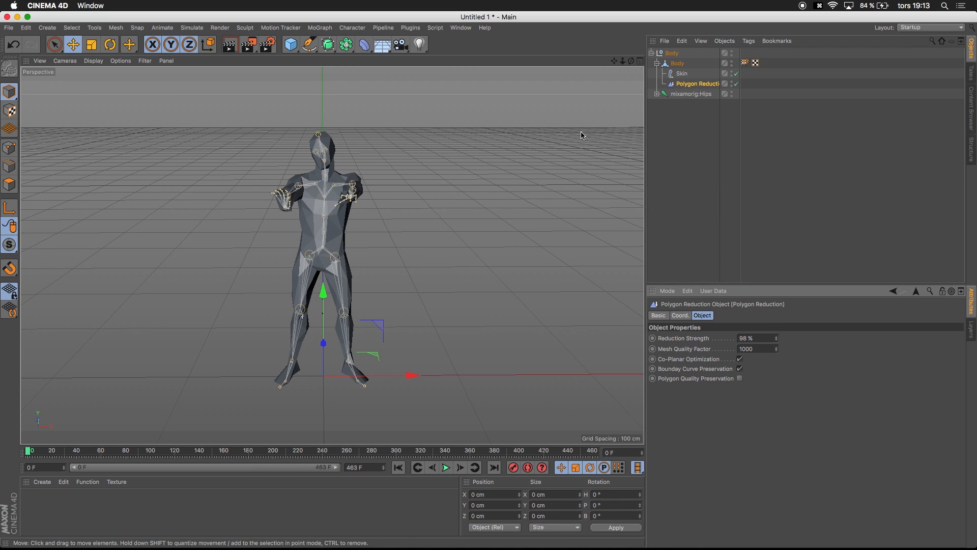
Inspect the Body mesh's underlying points in point mode and return to model mode
click(678, 63)
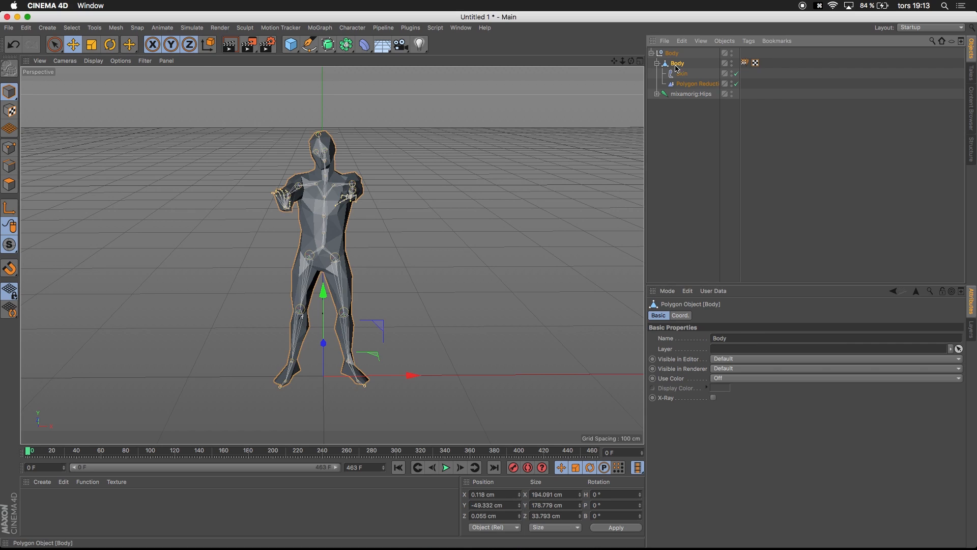
click(10, 148)
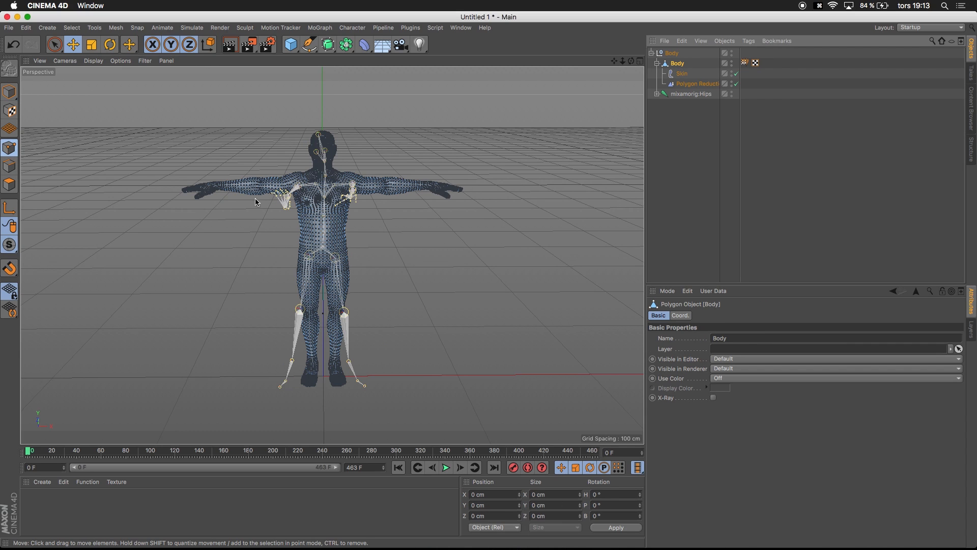
click(268, 181)
click(10, 91)
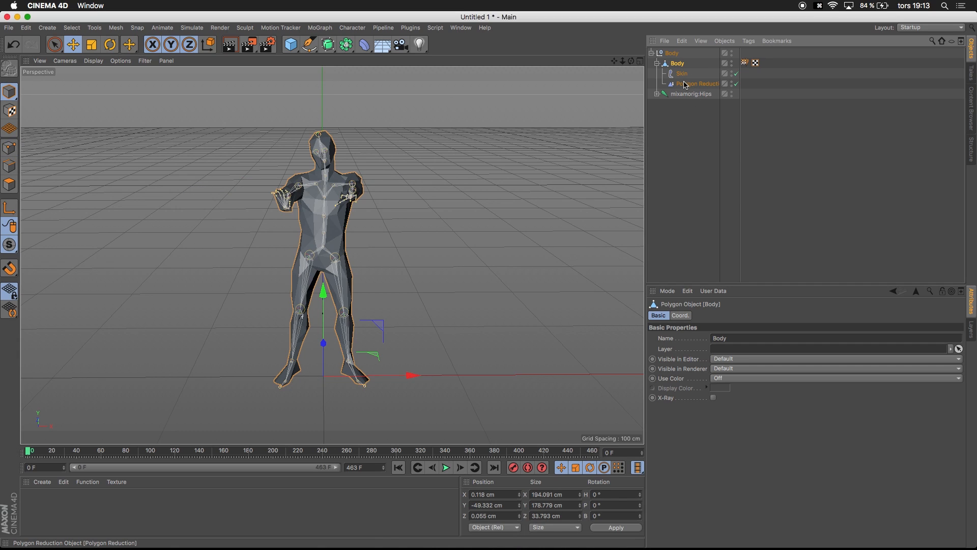
Delete the Polygon Reduction deformer from the Body mesh and collapse the mesh's hierarchy
click(658, 64)
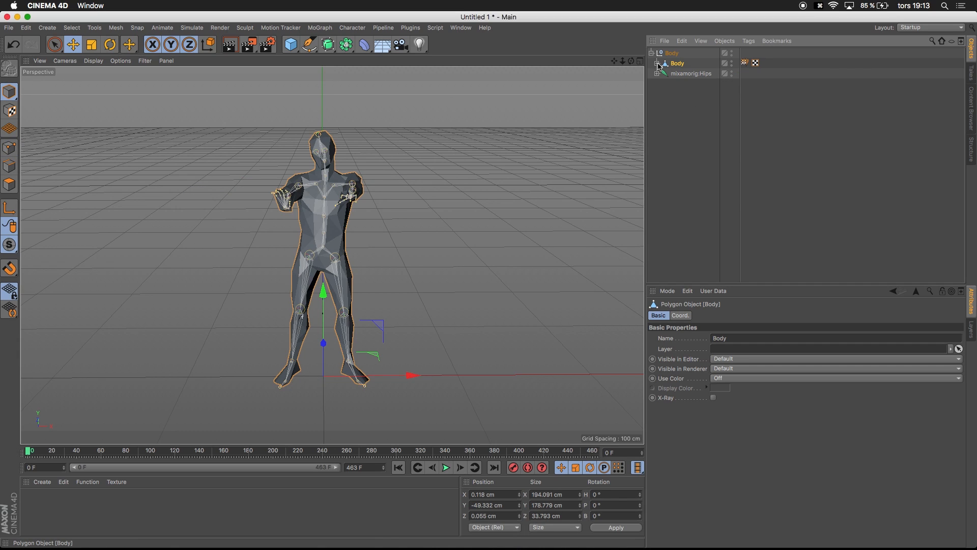
click(657, 64)
click(683, 85)
key(BackSpace)
click(662, 64)
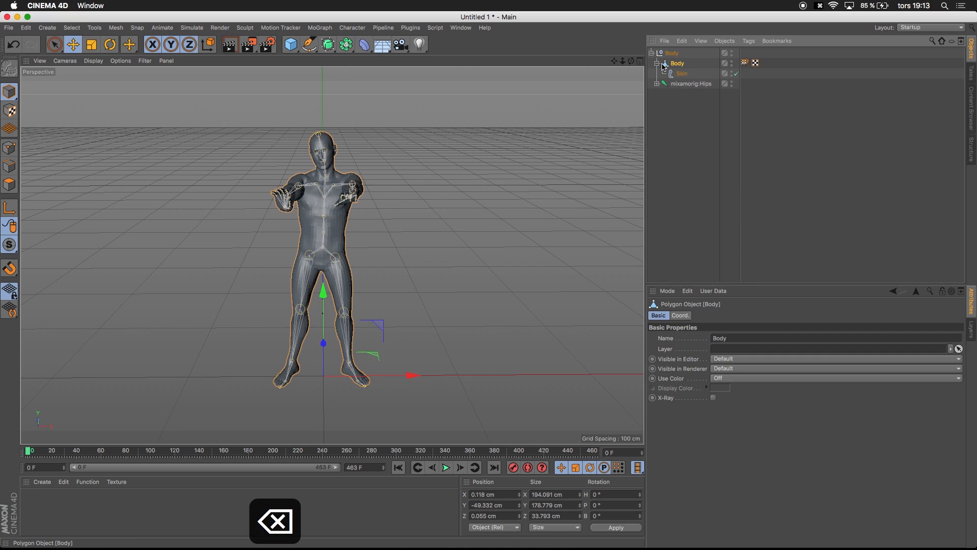
click(652, 64)
click(658, 64)
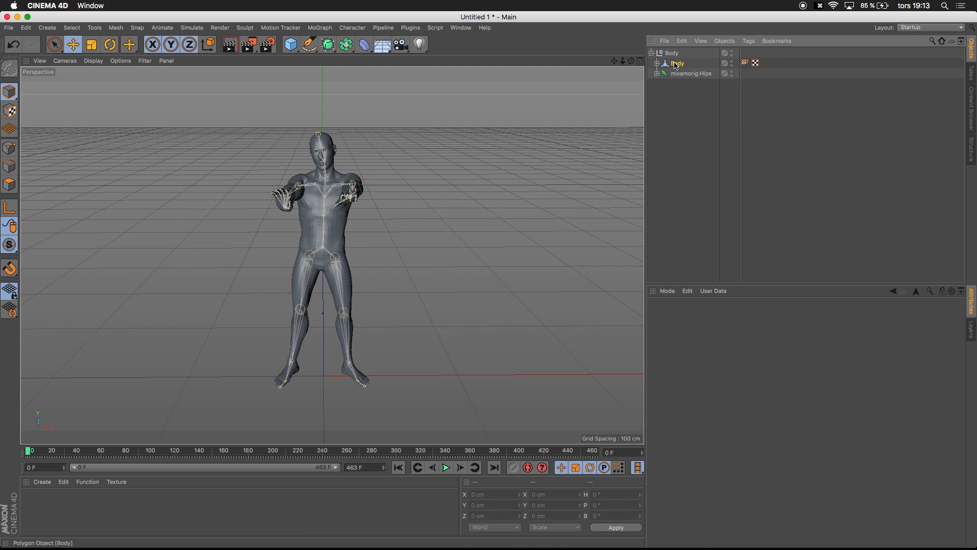
Duplicate the Body mesh with its Skin outside the group and hide the Body null in editor and renderer
ctrl+drag(676, 65, 680, 110)
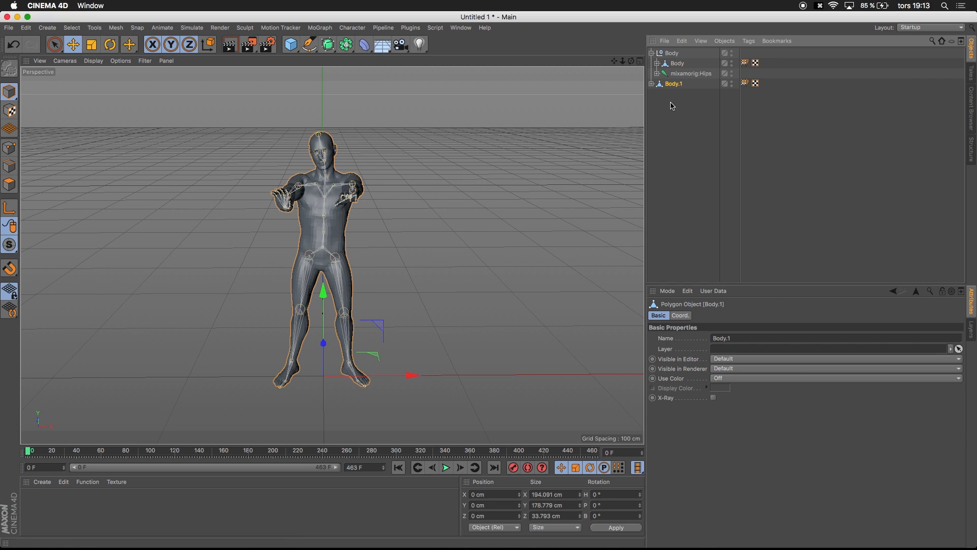
click(654, 53)
click(732, 51)
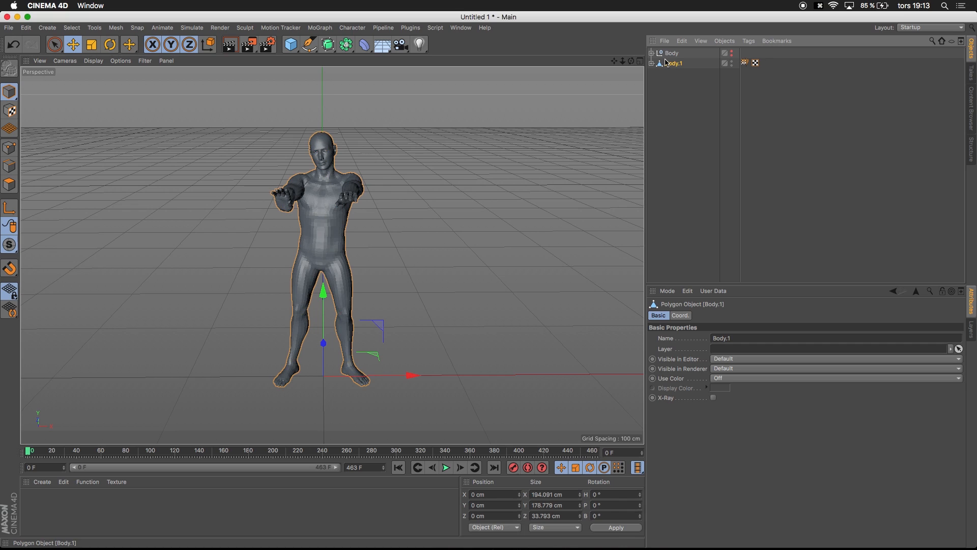
Bake the skinned pose of Body.1 into a separate mesh with Current State to Object
click(651, 64)
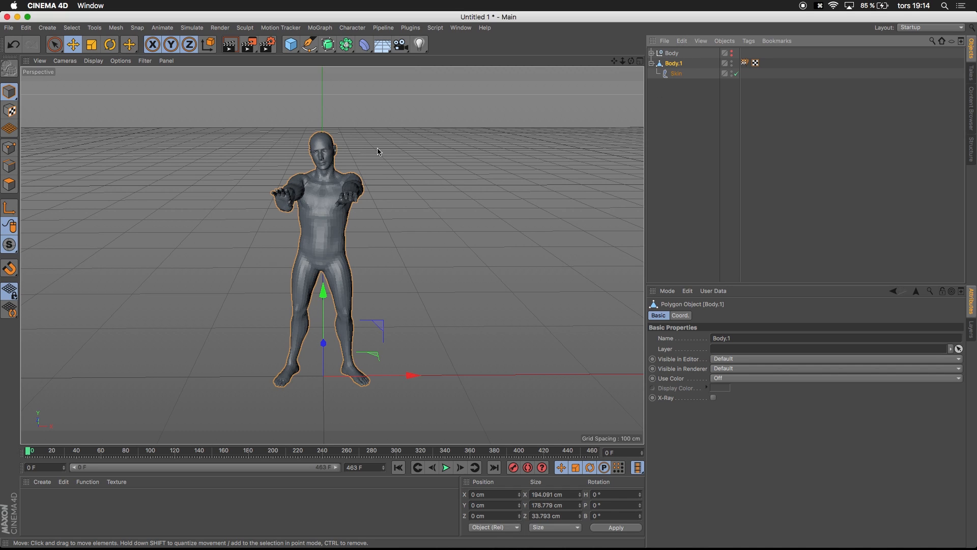
click(678, 75)
click(673, 91)
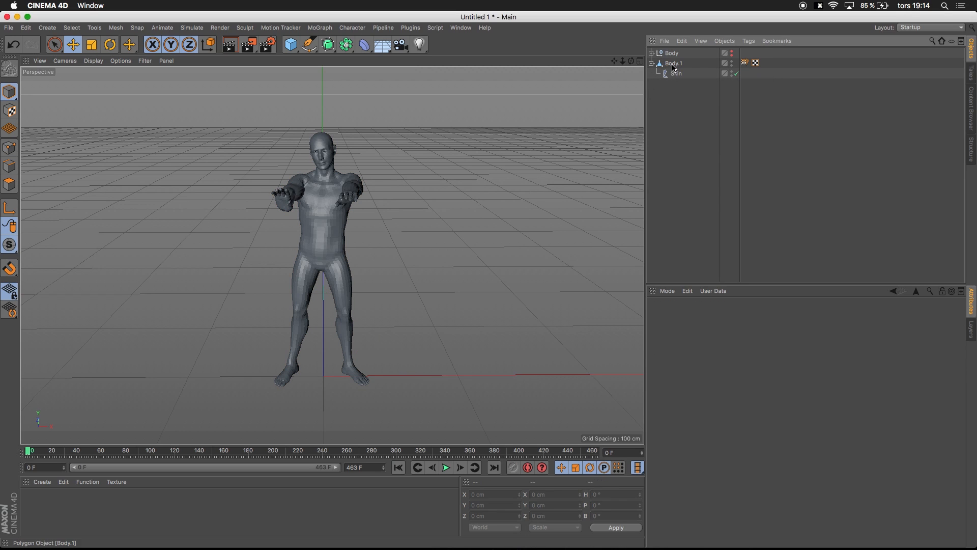
click(674, 64)
click(672, 74)
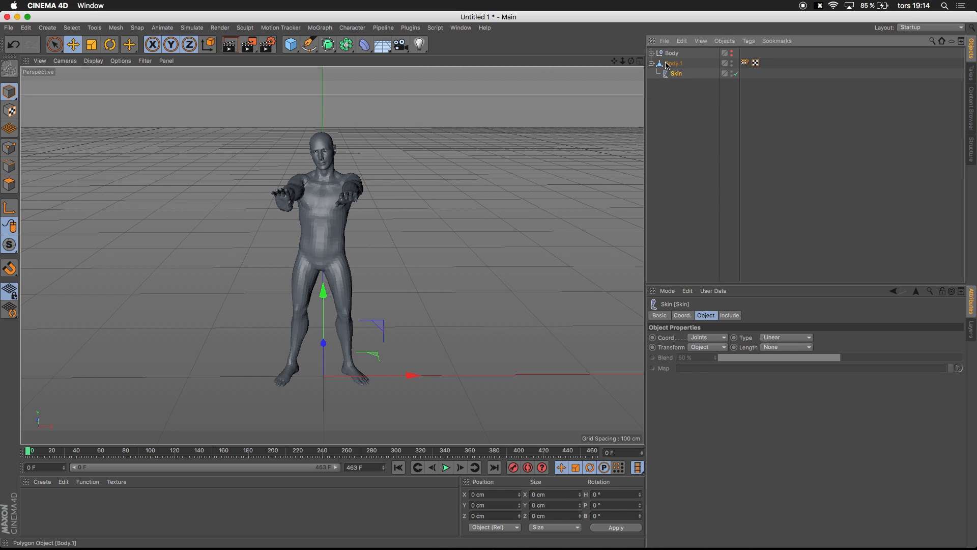
click(671, 64)
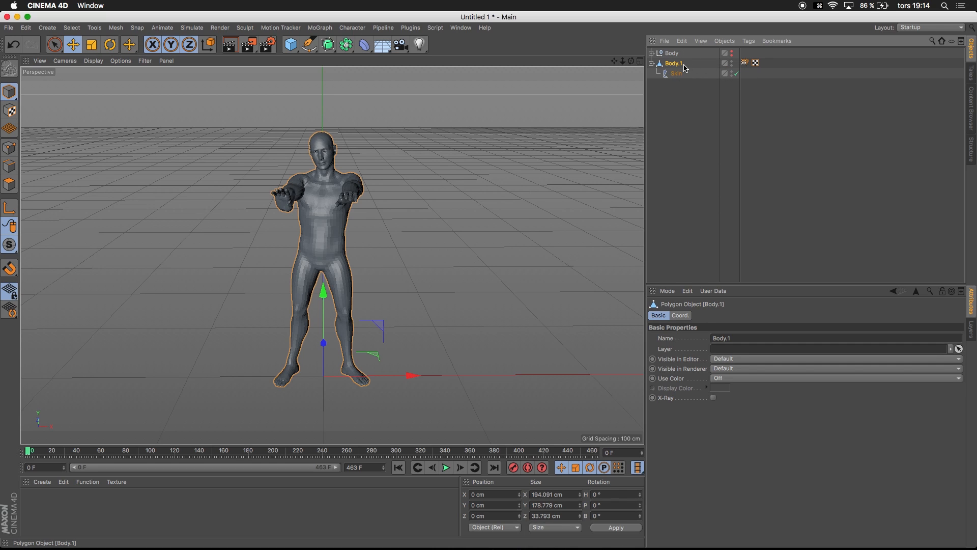
right_click(681, 68)
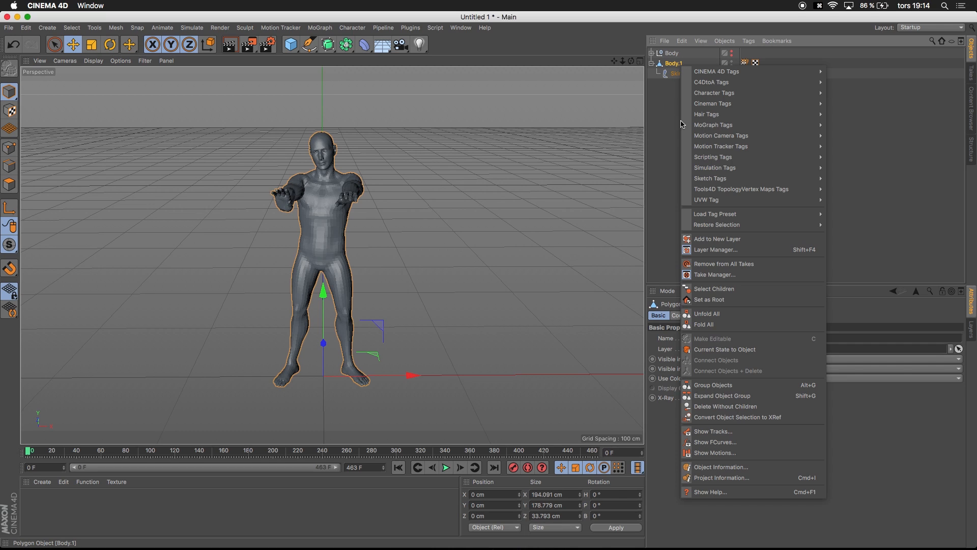
click(735, 348)
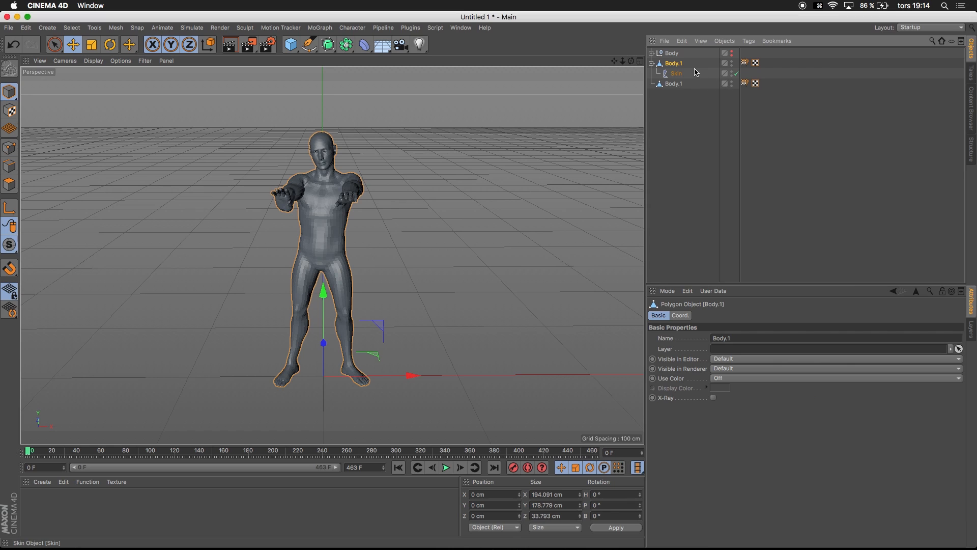
Hide the baked copy, try deleting the Skin from the original Body.1, and undo that deletion
click(734, 85)
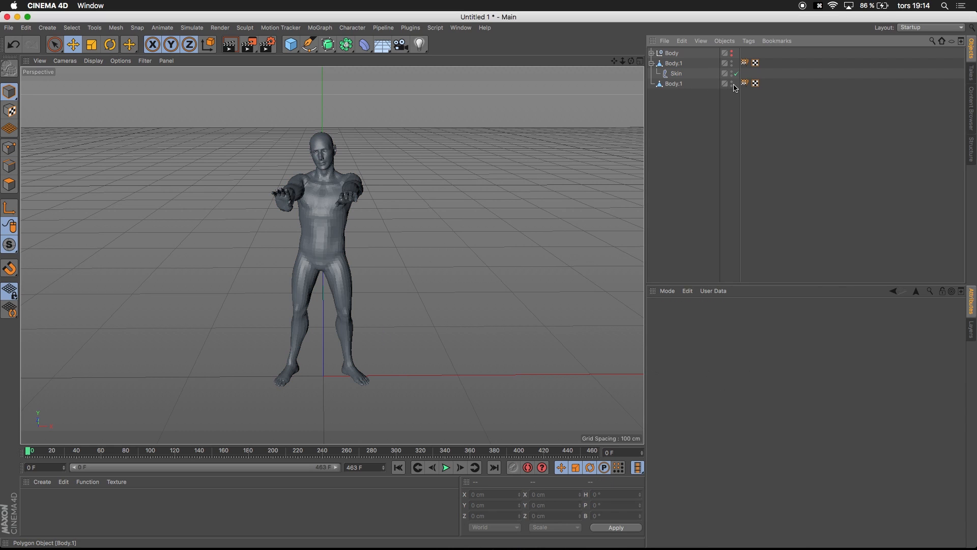
click(665, 74)
key(BackSpace)
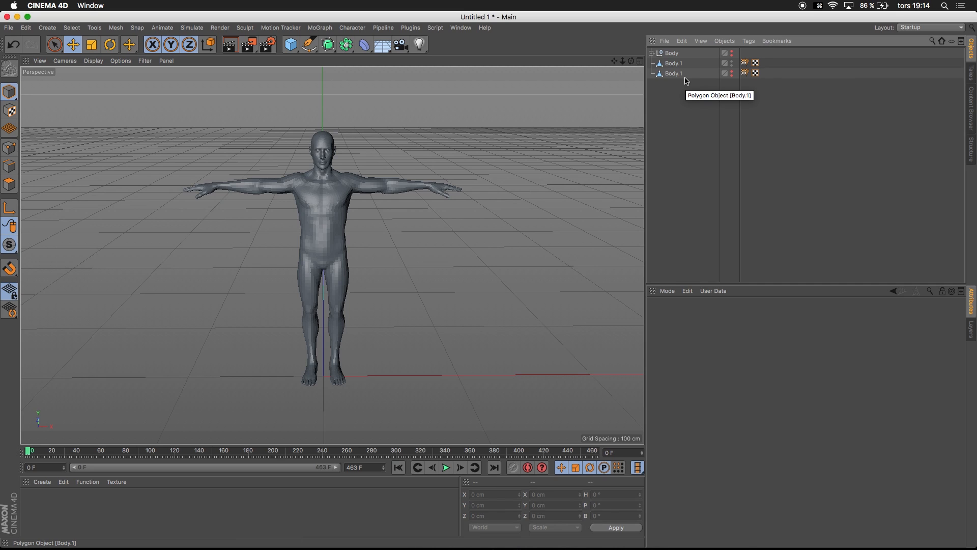
key(super+z)
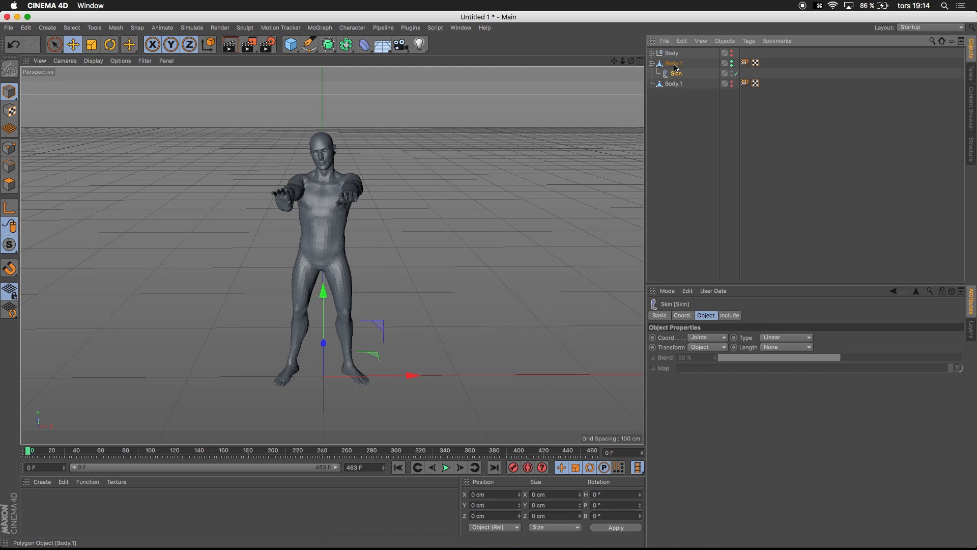
Delete the skinned Body.1 with its Skin child and make the baked Body.1 visible in editor and renderer
click(675, 64)
key(BackSpace)
click(684, 65)
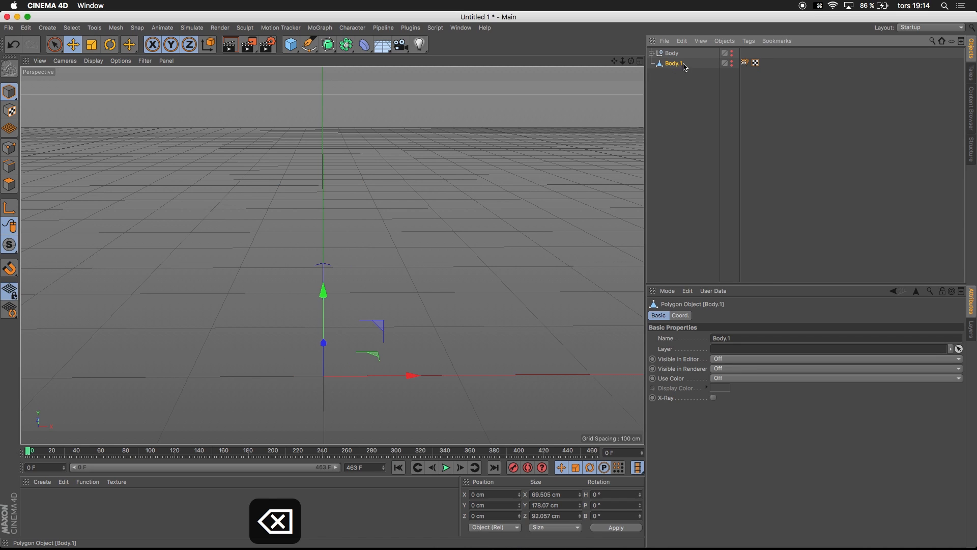
ctrl+click(733, 64)
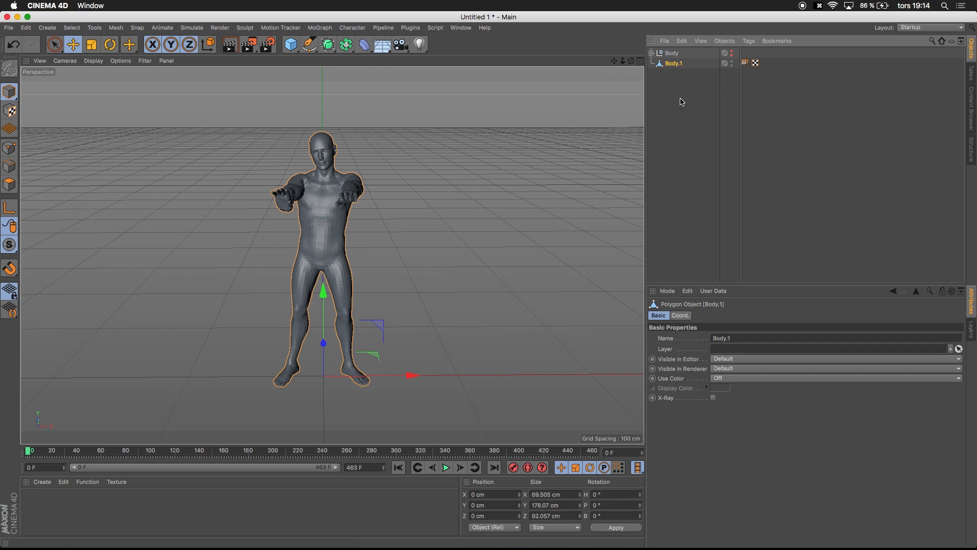
Delete the Weight tag from the baked Body.1, keeping its UVW tag
click(747, 62)
key(BackSpace)
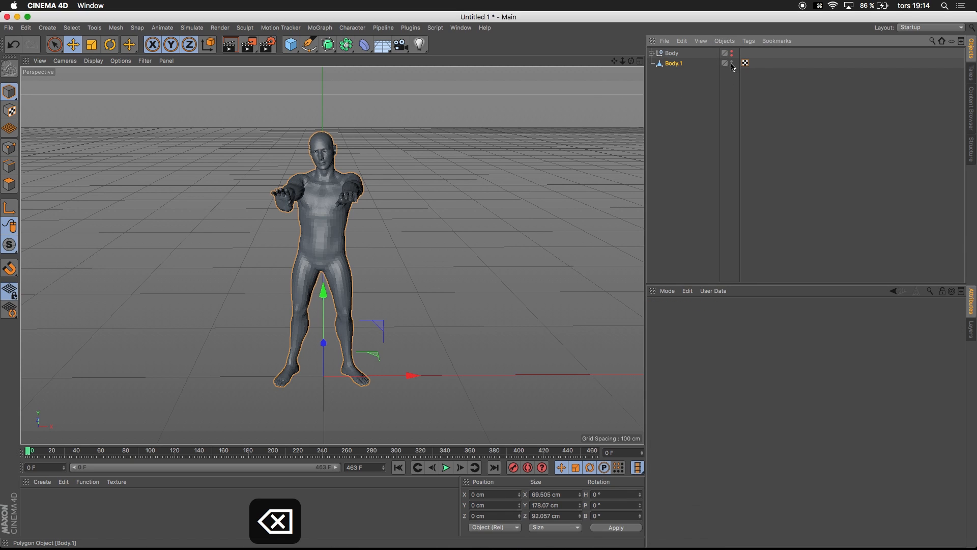
click(675, 64)
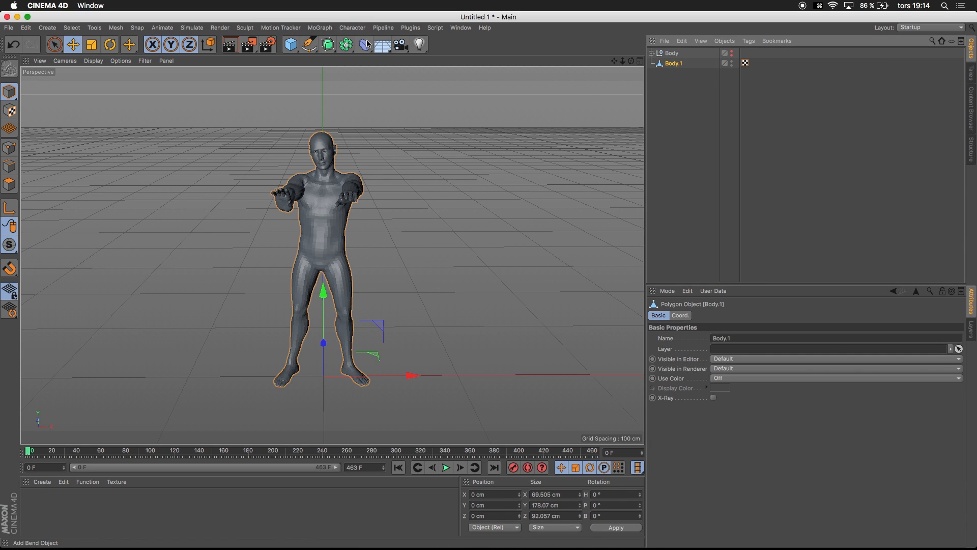
Add a Polygon Reduction deformer under the baked Body.1 and set its Reduction Strength to 98 %
drag(367, 44, 632, 168)
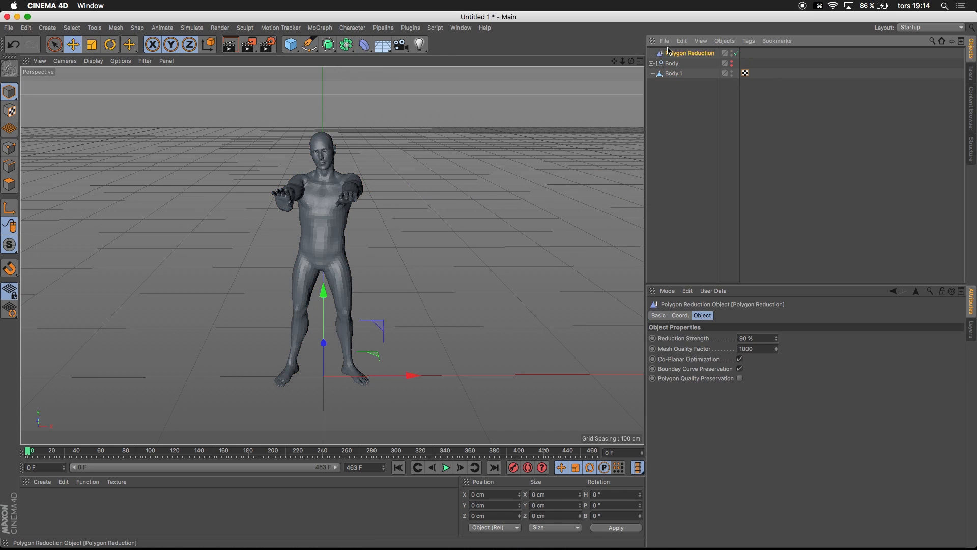
drag(671, 79, 673, 74)
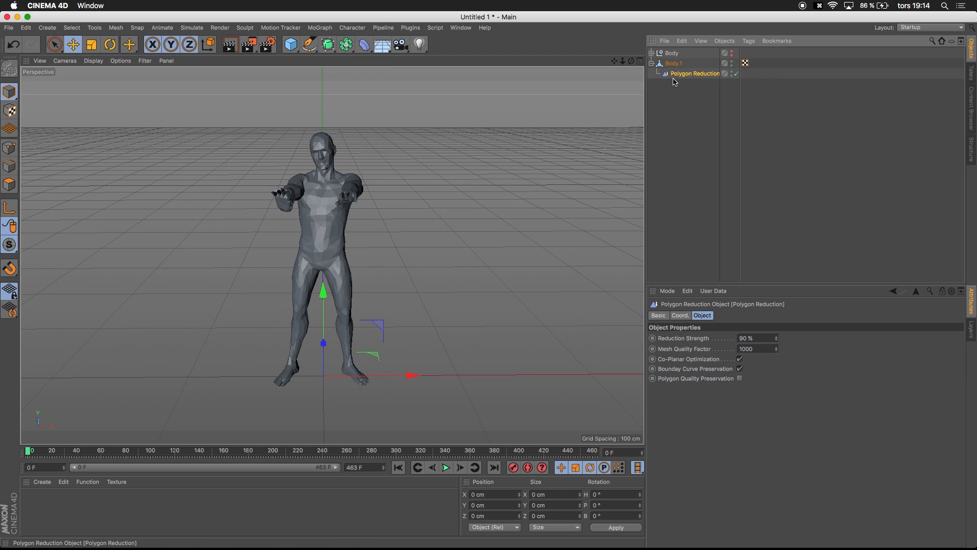
double_click(748, 337)
text(98)
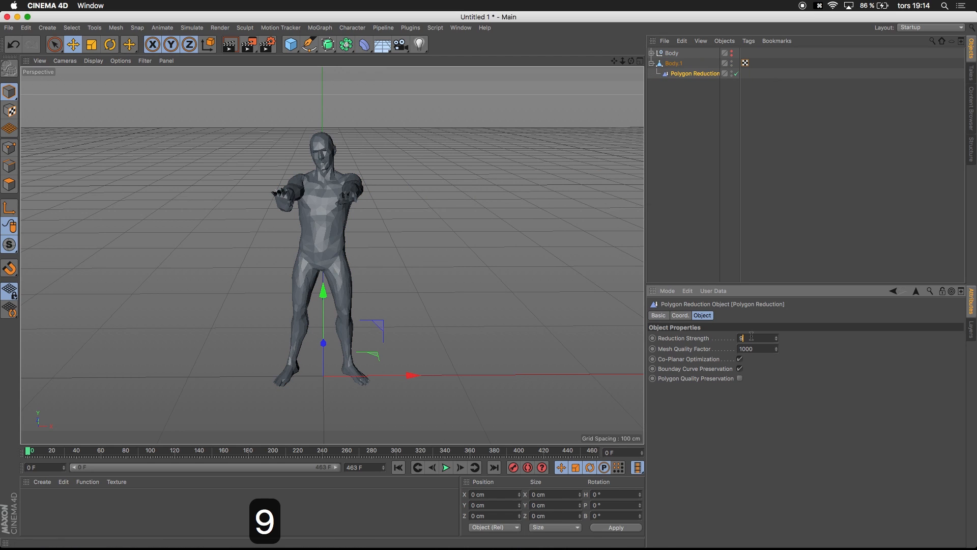
key(Return)
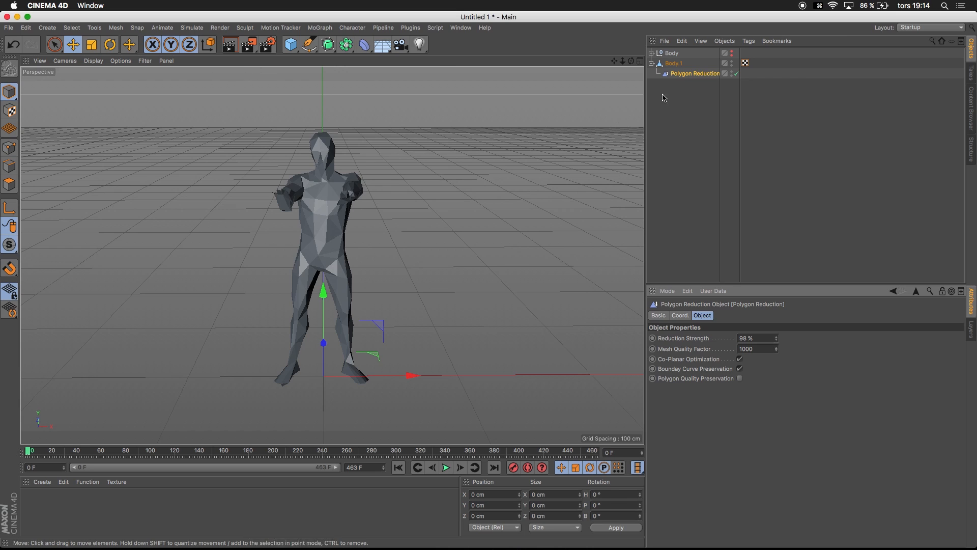
Check the points of the baked Body.1 in point mode and switch back to model mode
click(673, 63)
click(12, 153)
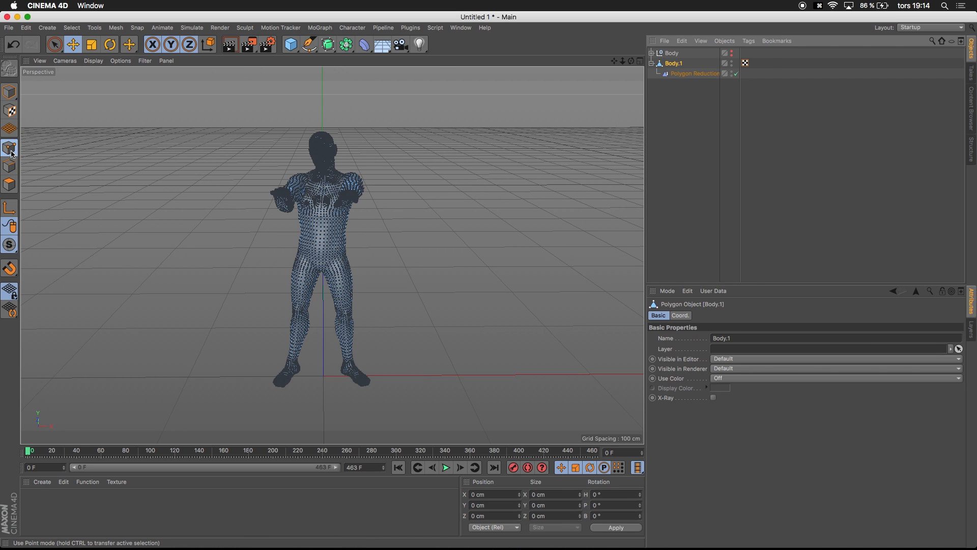
click(10, 94)
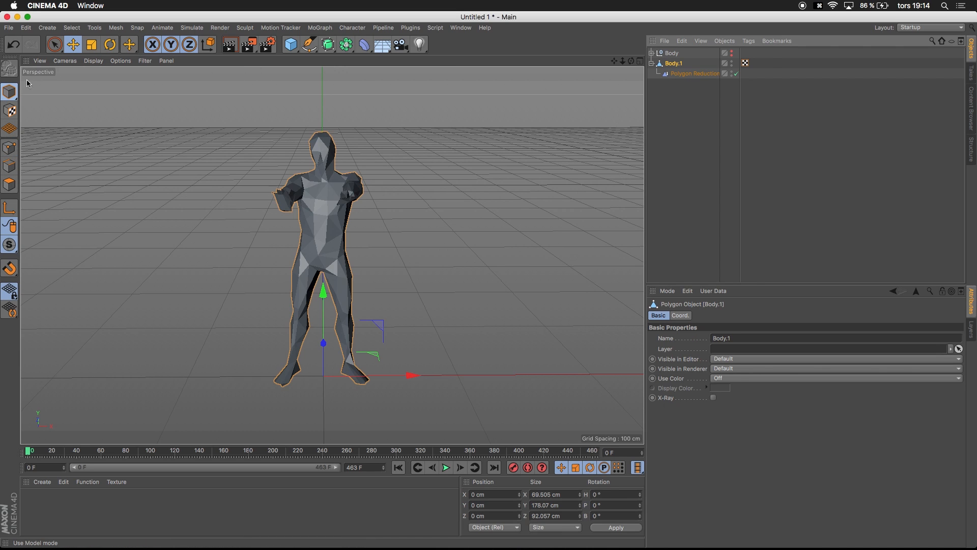
Connect Body.1 and its Polygon Reduction child into a new mesh, and delete the original Body.1 hierarchy
right_click(678, 68)
click(742, 285)
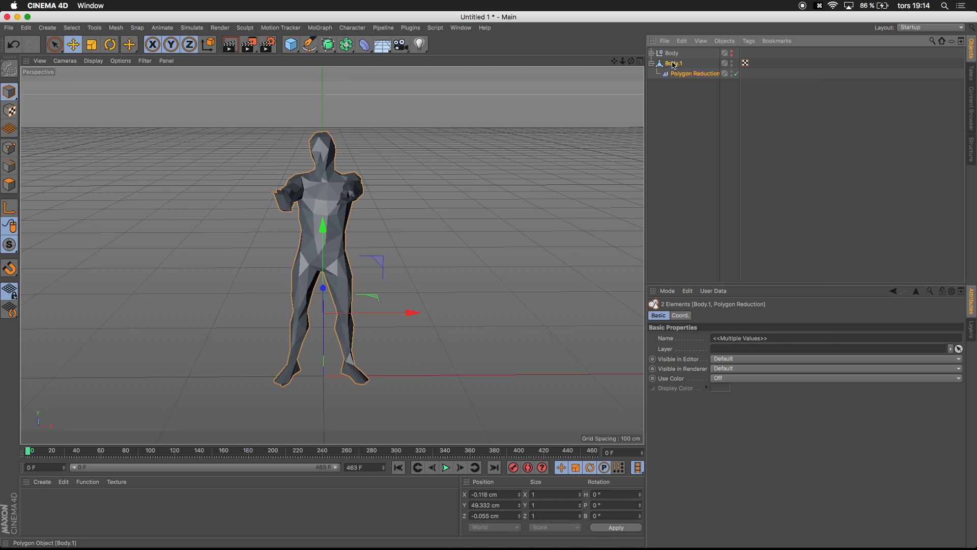
right_click(674, 65)
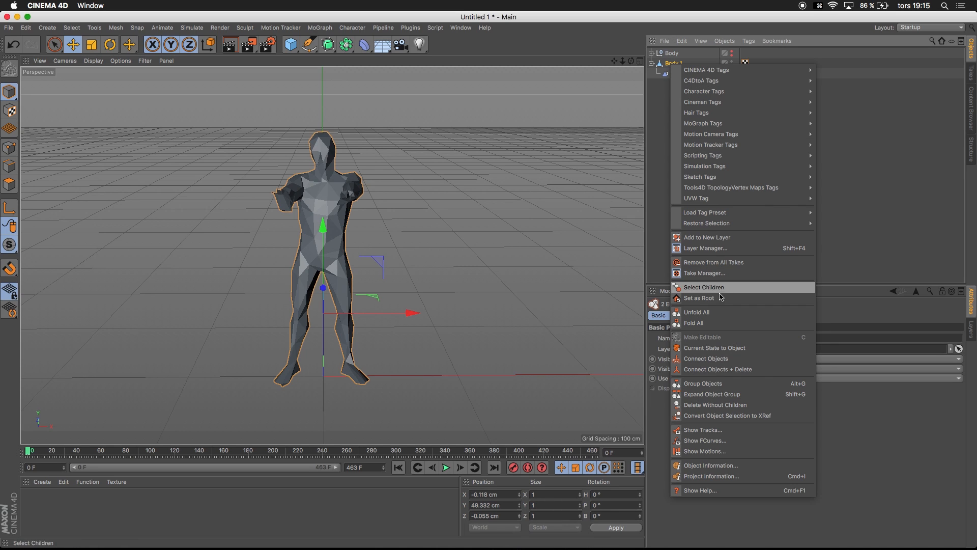
click(706, 358)
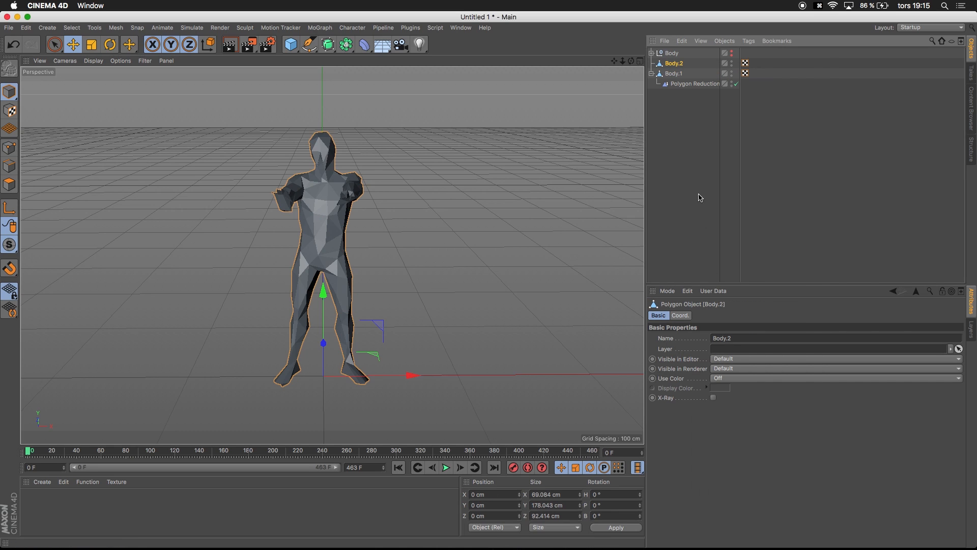
click(676, 74)
key(BackSpace)
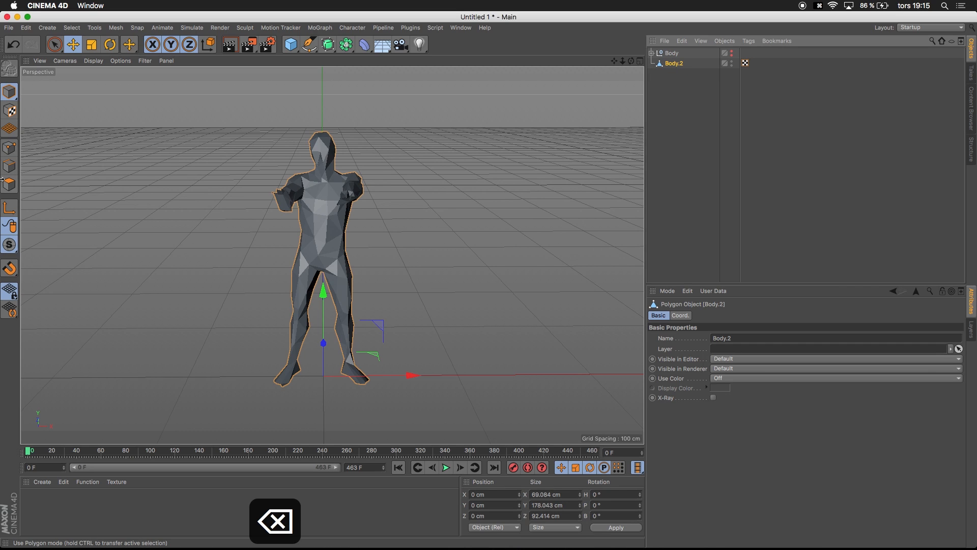
Check the points of the reduced Body.2 mesh in point mode and switch back to model mode
click(9, 148)
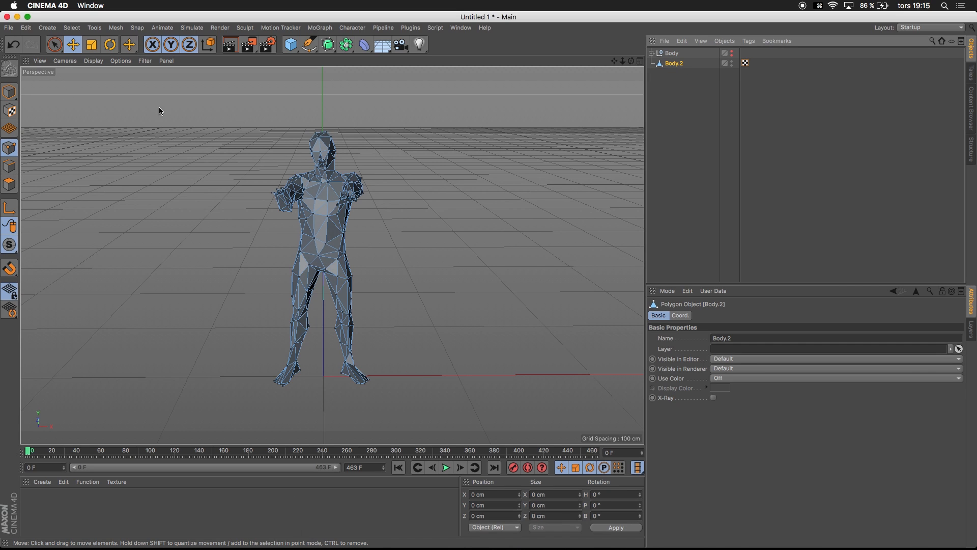
click(9, 92)
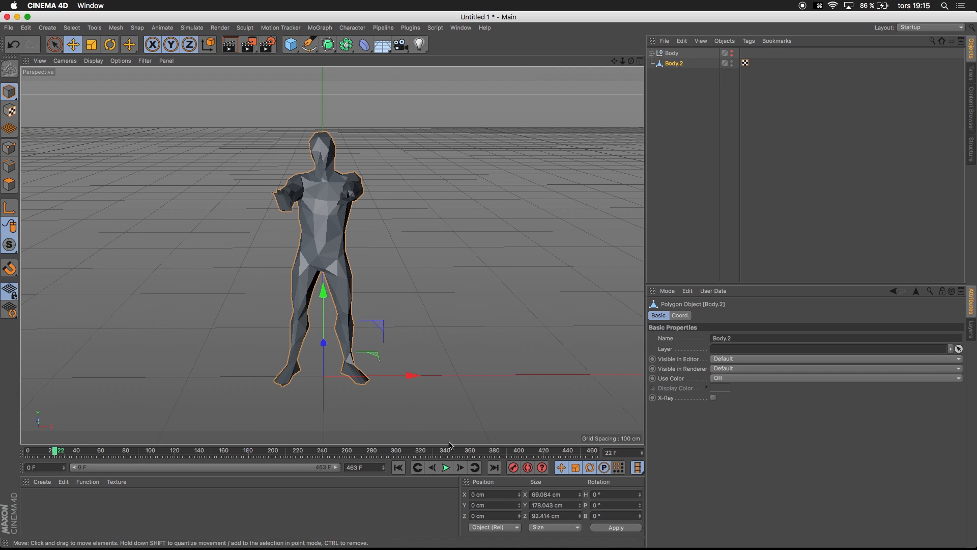
Copy the mixamorig:Hips joint hierarchy out of the Body group to the top level, below Body.2
click(652, 53)
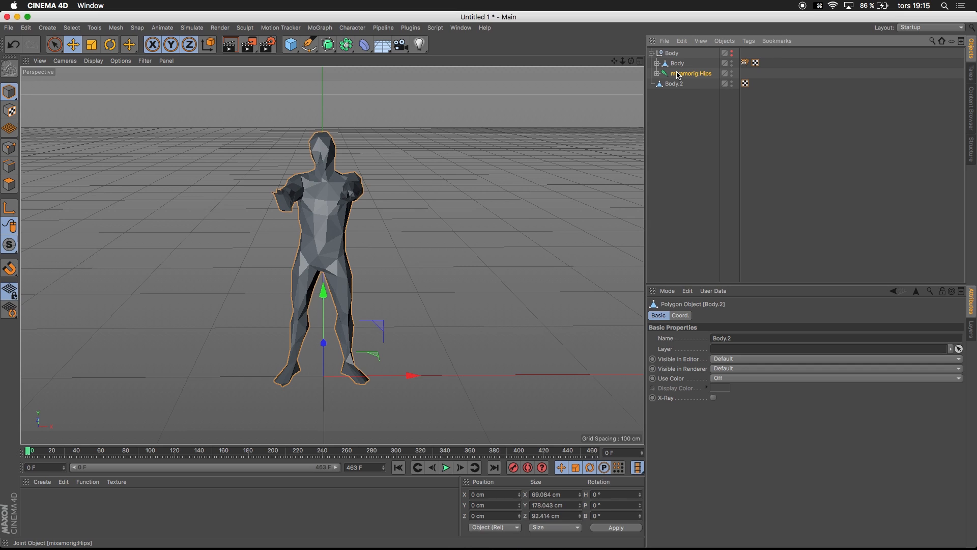
ctrl+drag(668, 123, 668, 123)
click(650, 57)
click(652, 54)
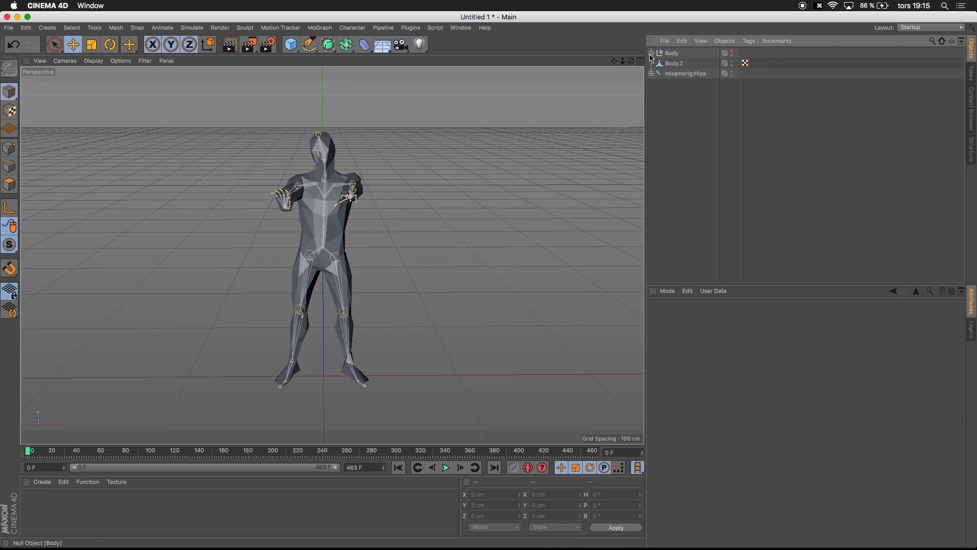
Bind Body.2 to the copied mixamorig:Hips joint and all its child joints, and scrub the animation to check the deformation
click(670, 63)
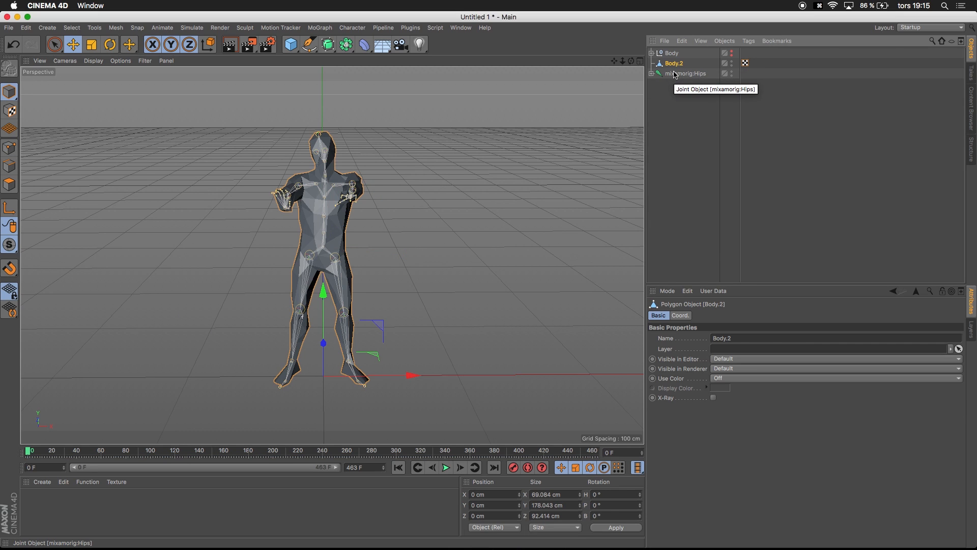
shift+click(679, 74)
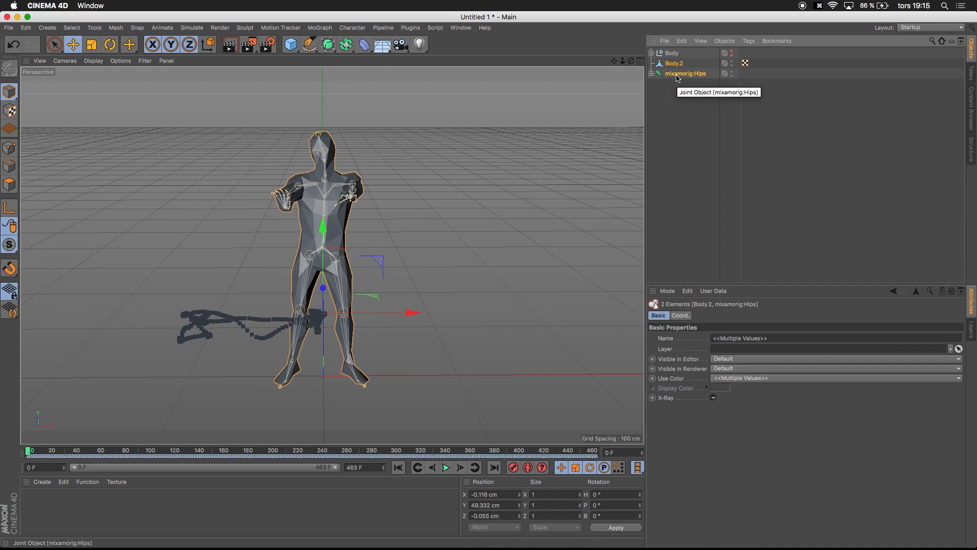
right_click(679, 76)
click(704, 300)
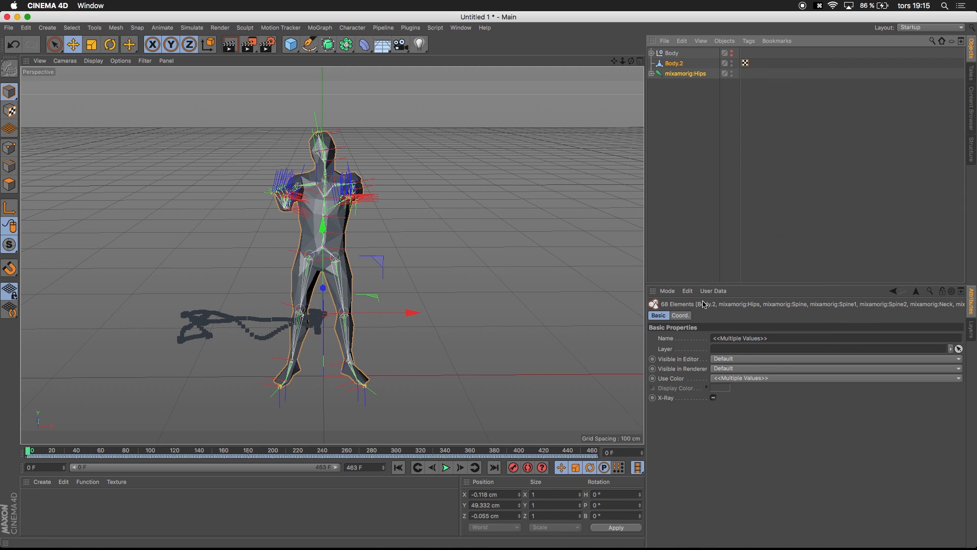
click(353, 28)
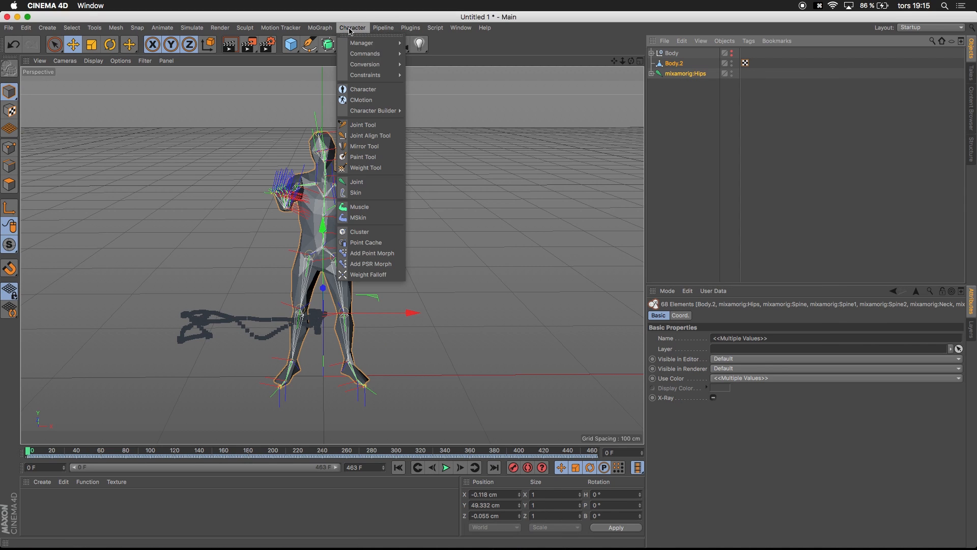
mouse_move(370, 60)
click(430, 72)
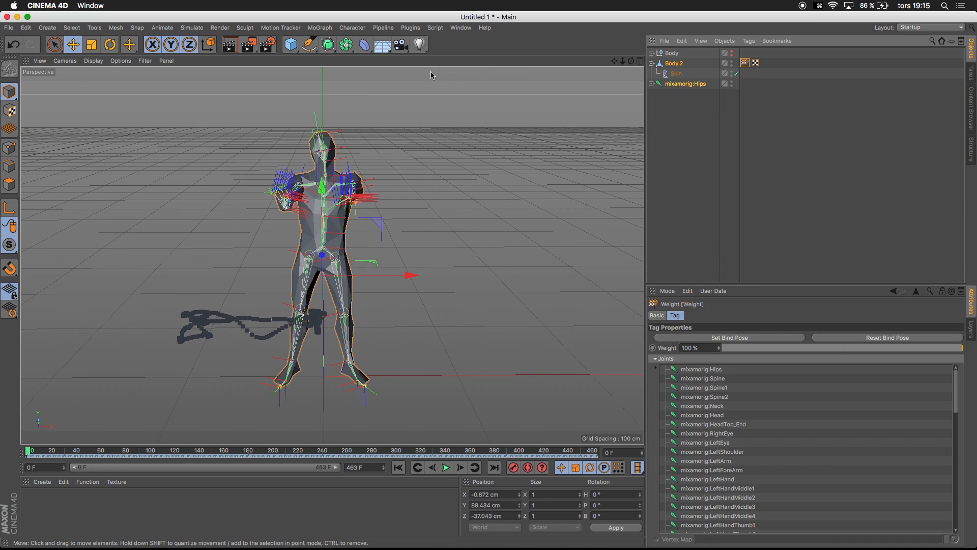
click(698, 101)
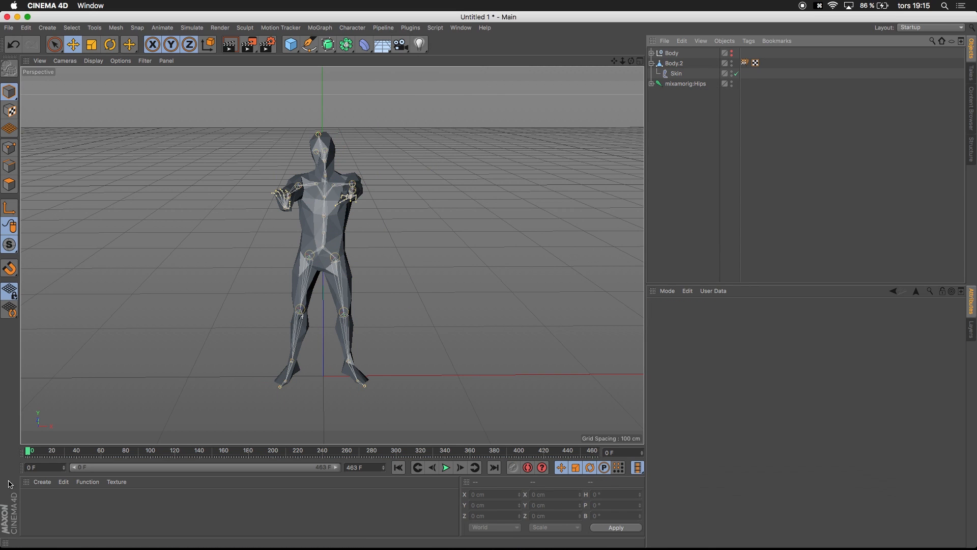
drag(29, 452, 1, 426)
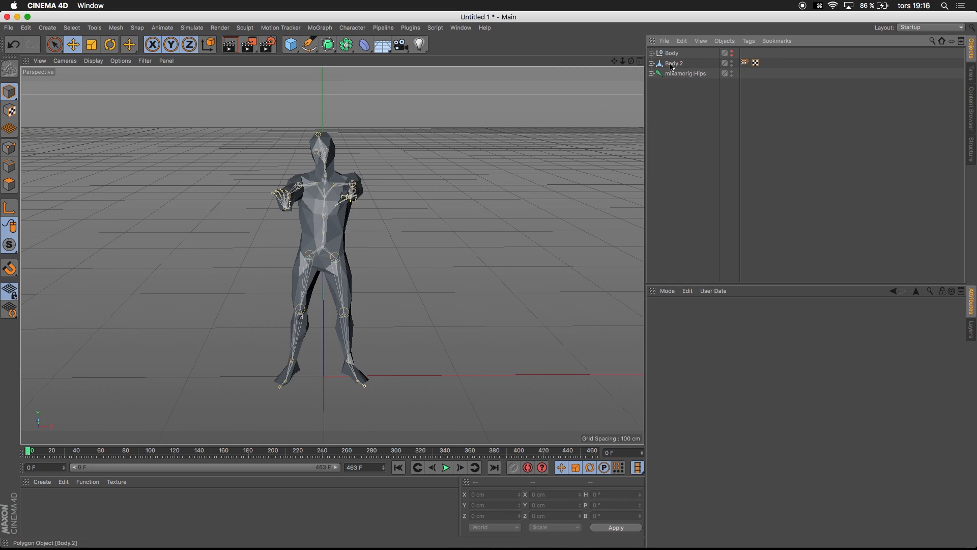
Add a Point Cache character tag to Body.2 and calculate its cache
click(673, 63)
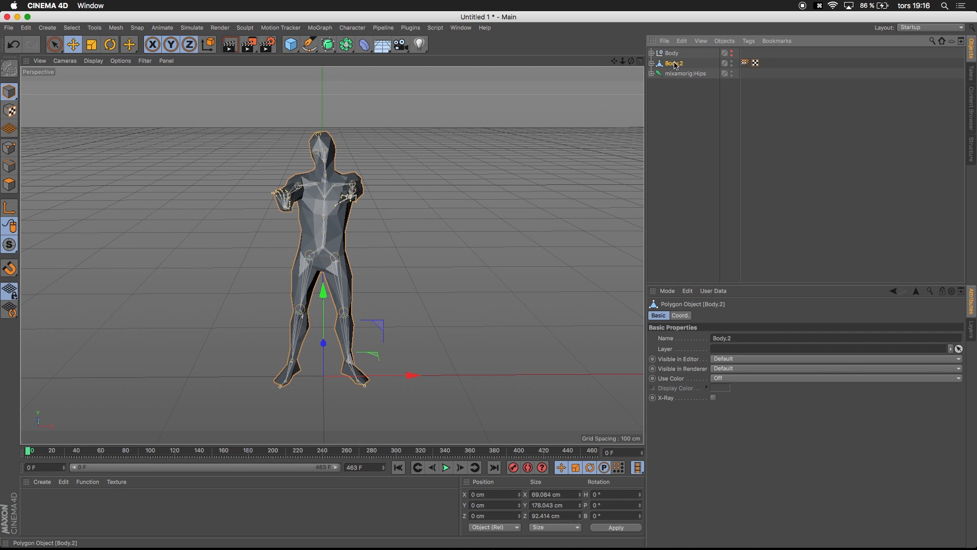
right_click(675, 65)
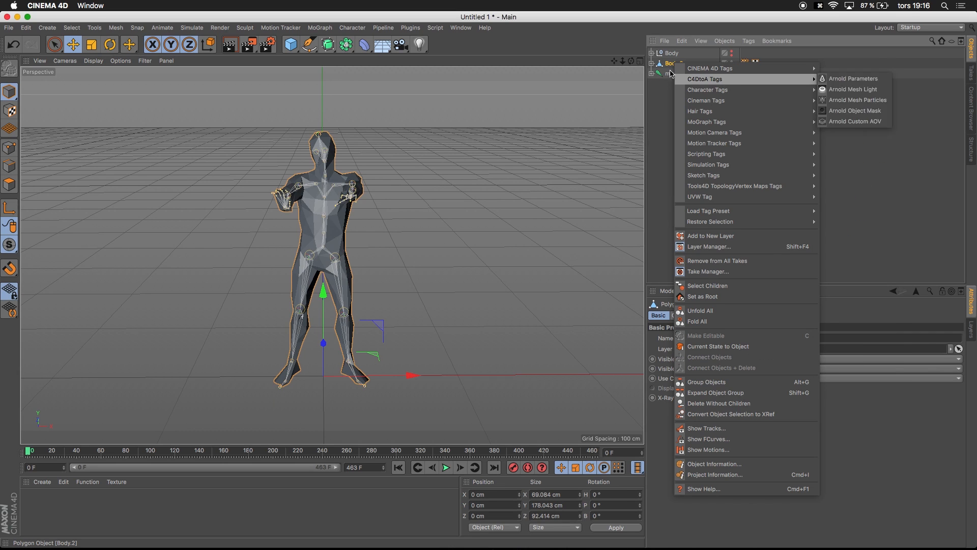
key(Escape)
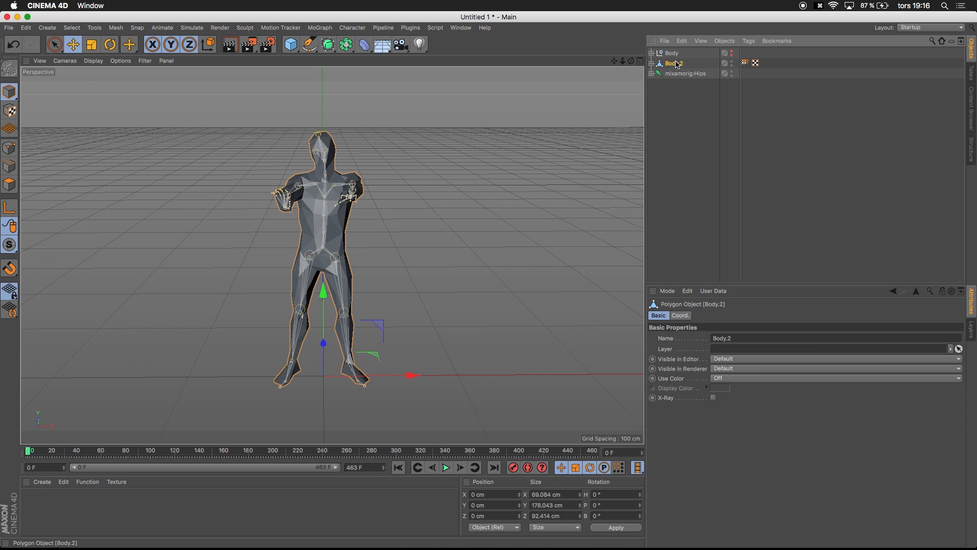
right_click(677, 65)
mouse_move(713, 91)
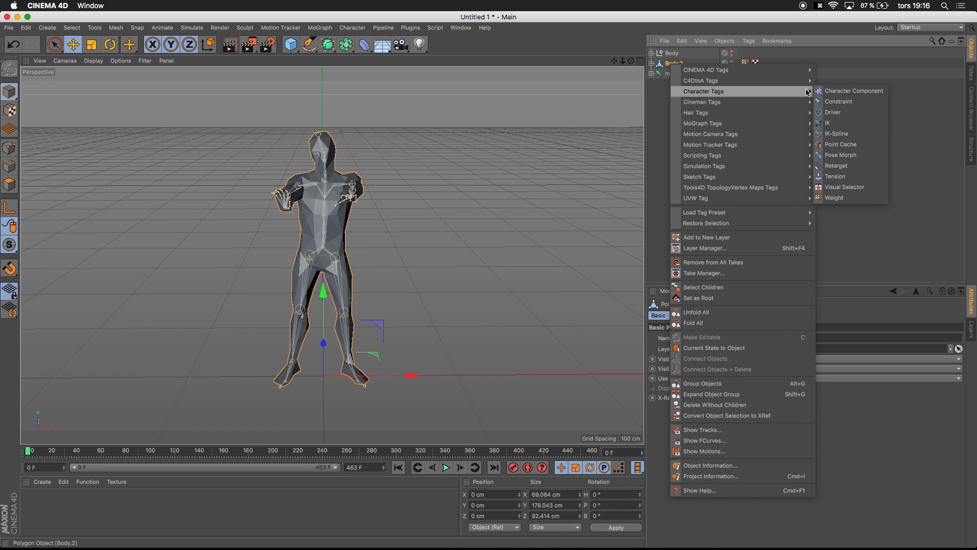
click(841, 144)
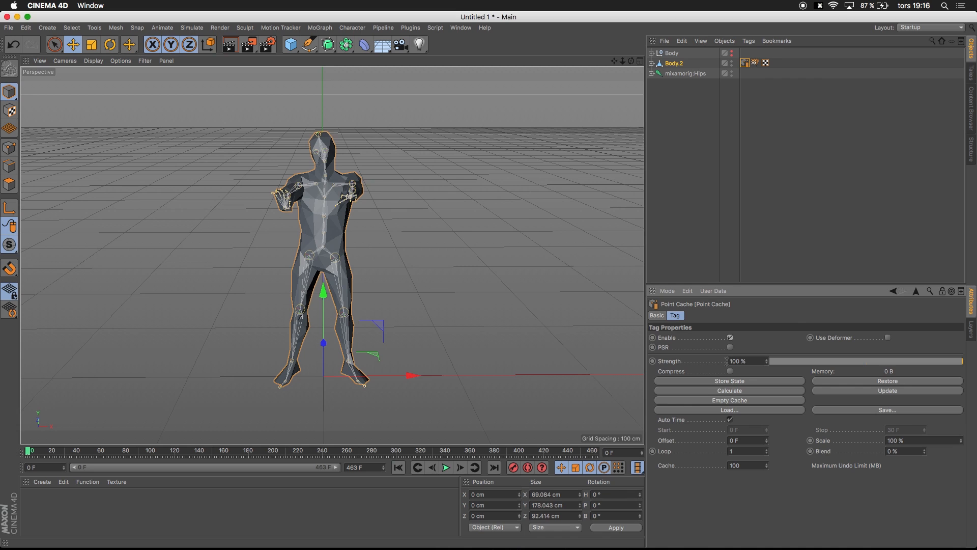
click(730, 391)
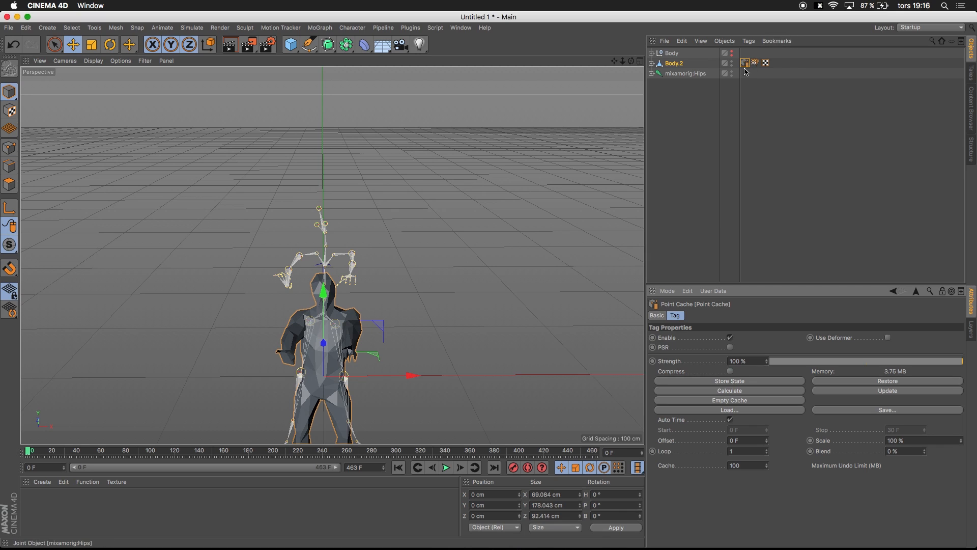
Save the point cache as "Body Cache" in the Tutorial folder on the Desktop
click(857, 410)
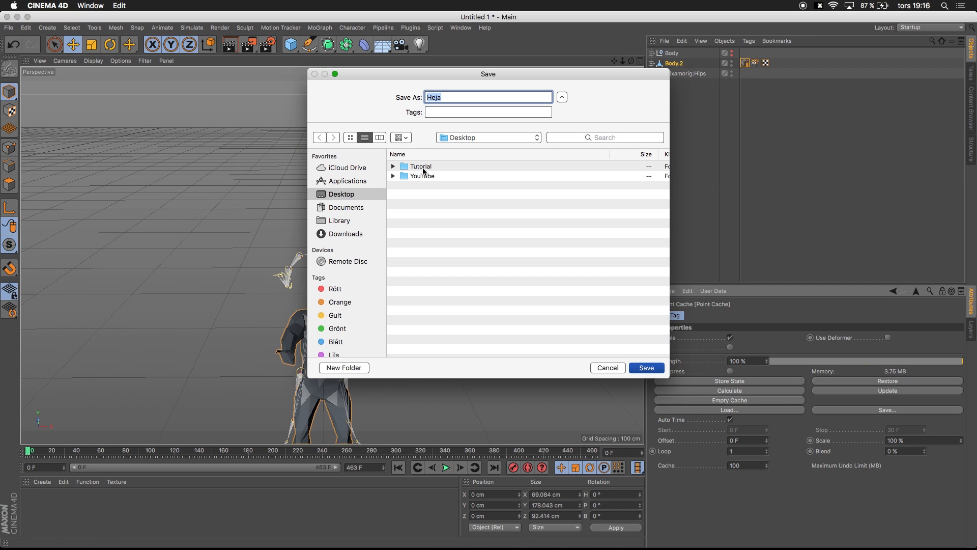
double_click(421, 167)
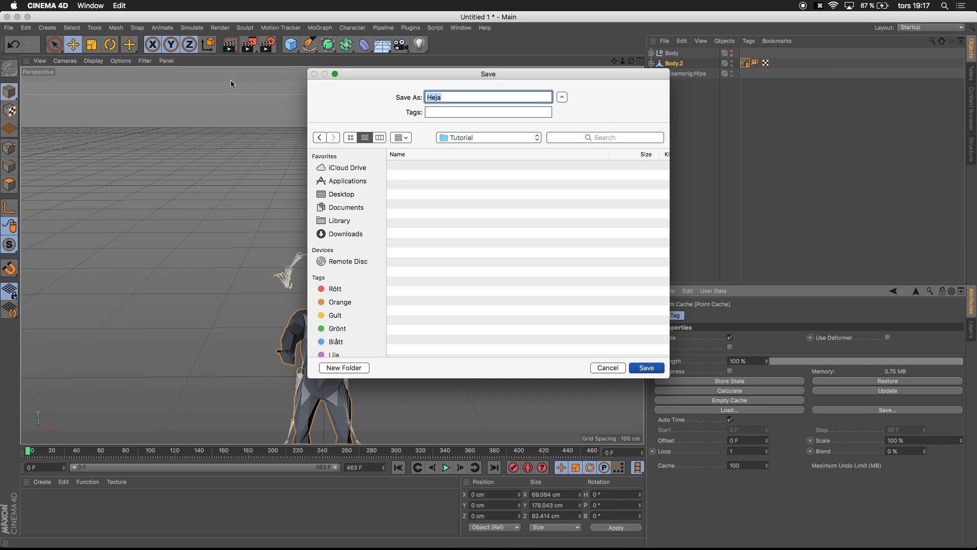
text(Body C)
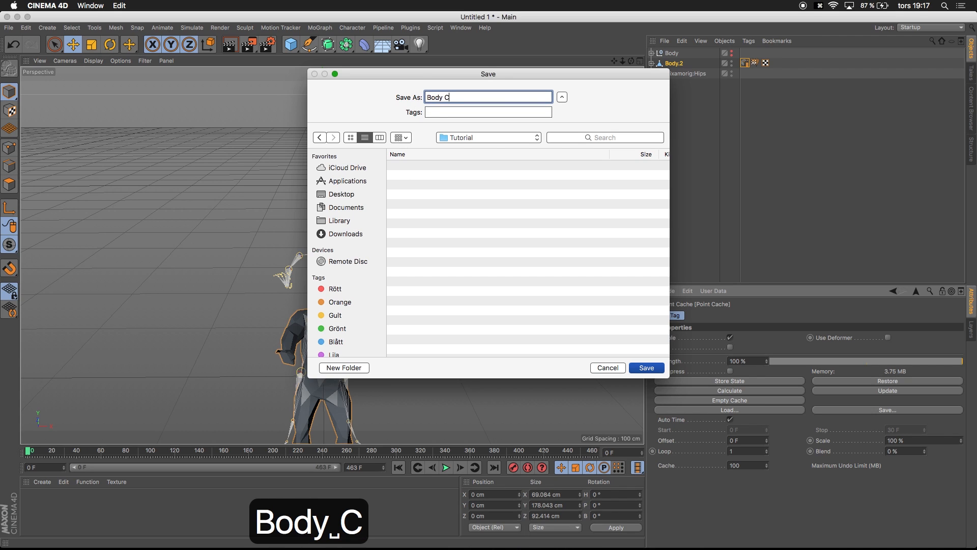
text(ache)
key(Return)
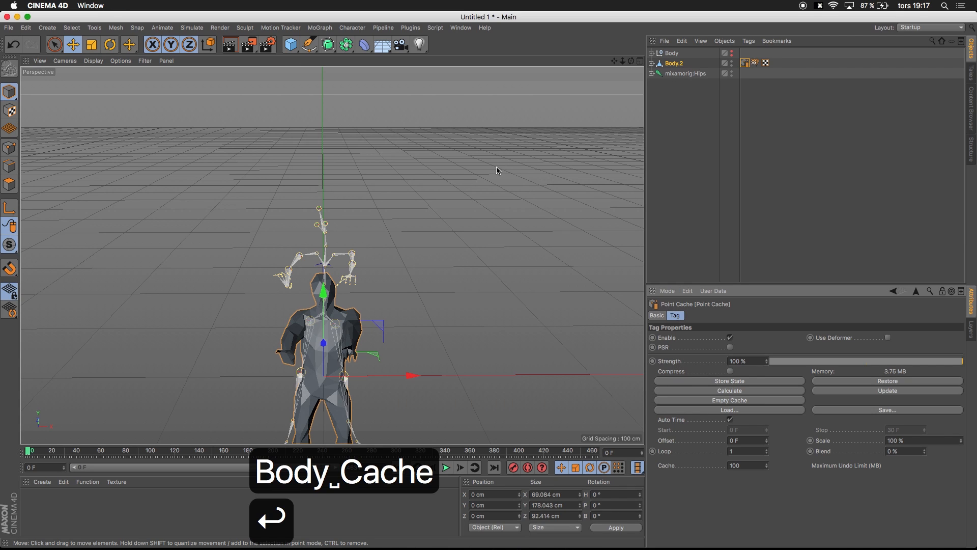
Delete the Skin deformer under Body.2 and the copied mixamorig:Hips joint hierarchy
click(676, 63)
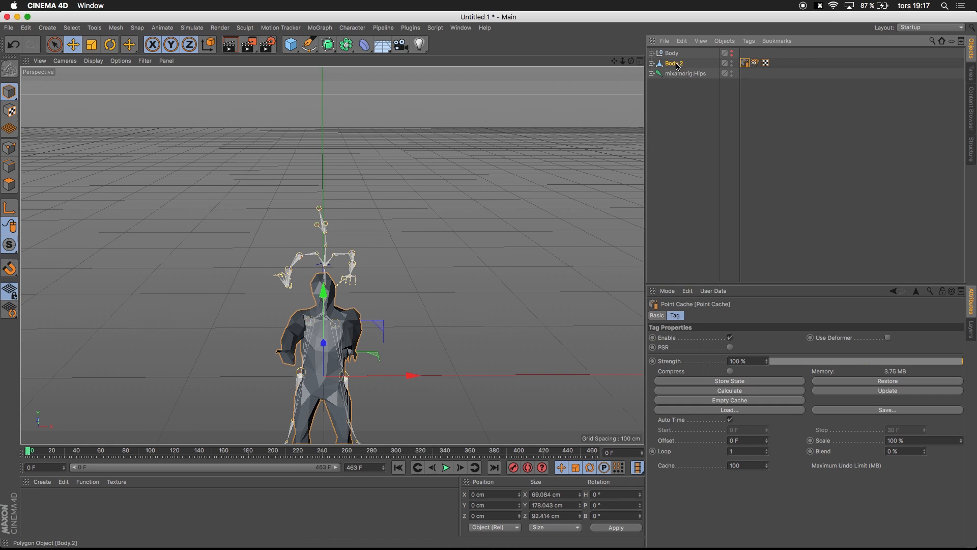
click(651, 64)
click(671, 74)
key(BackSpace)
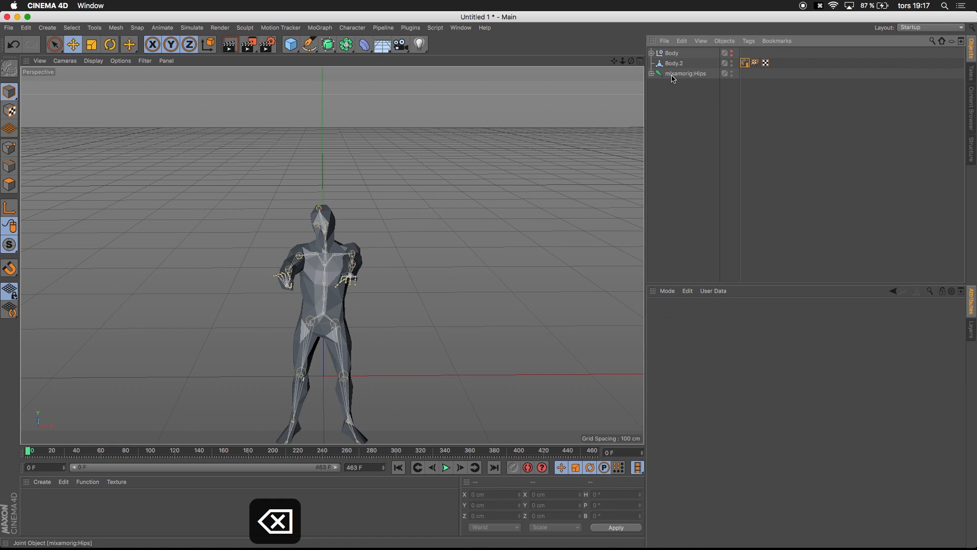
click(671, 75)
key(BackSpace)
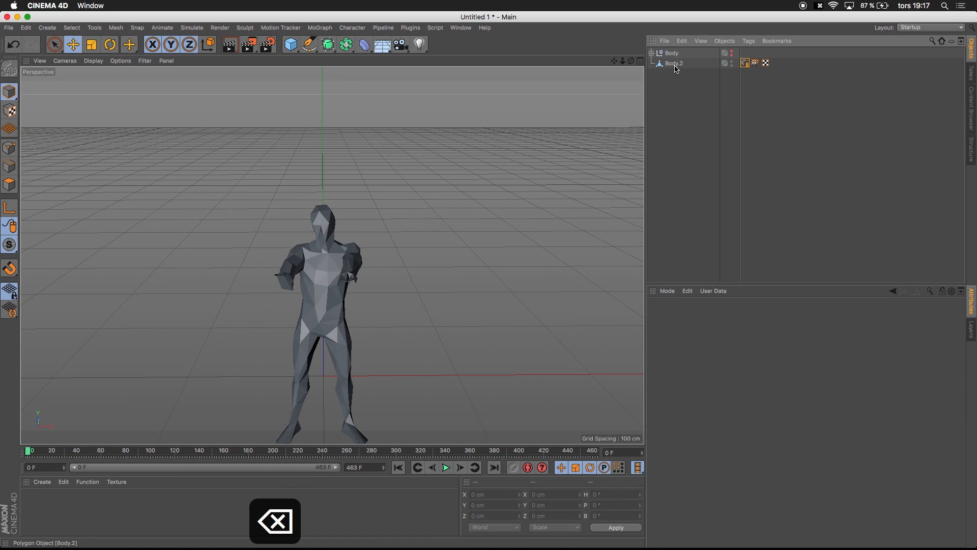
Scrub to frame 19 to check the cached animation of Body.2, and frame the whole figure in the view
click(675, 63)
click(683, 314)
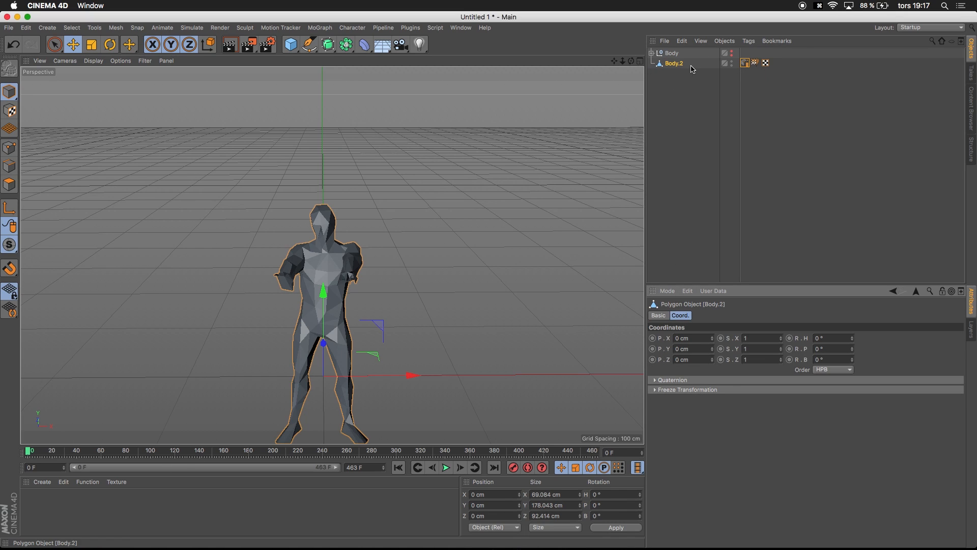
drag(28, 455, 51, 386)
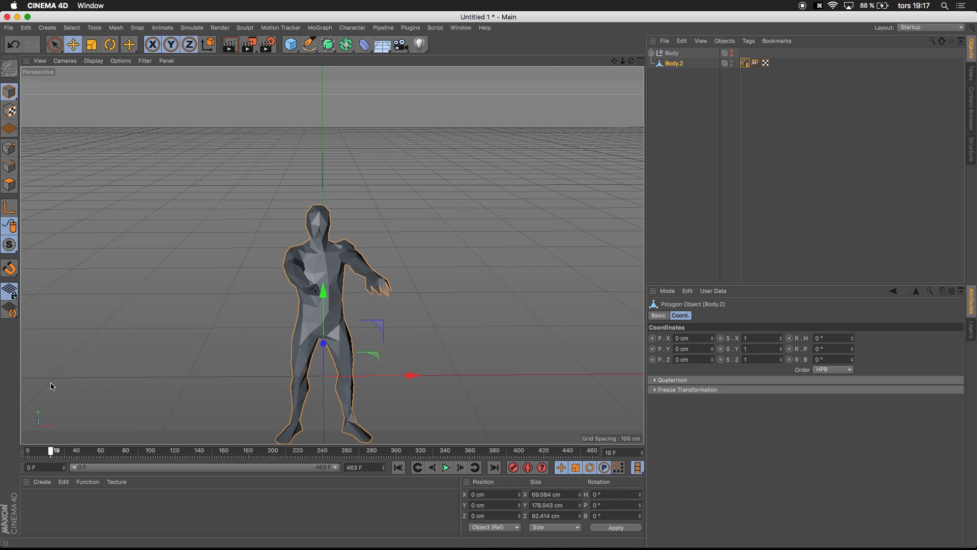
drag(614, 61, 333, 255)
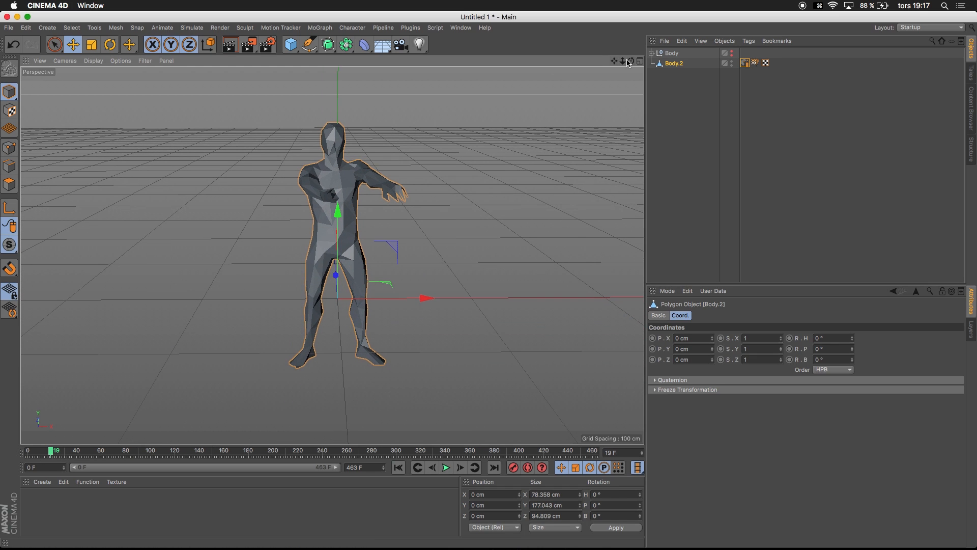
drag(623, 61, 641, 61)
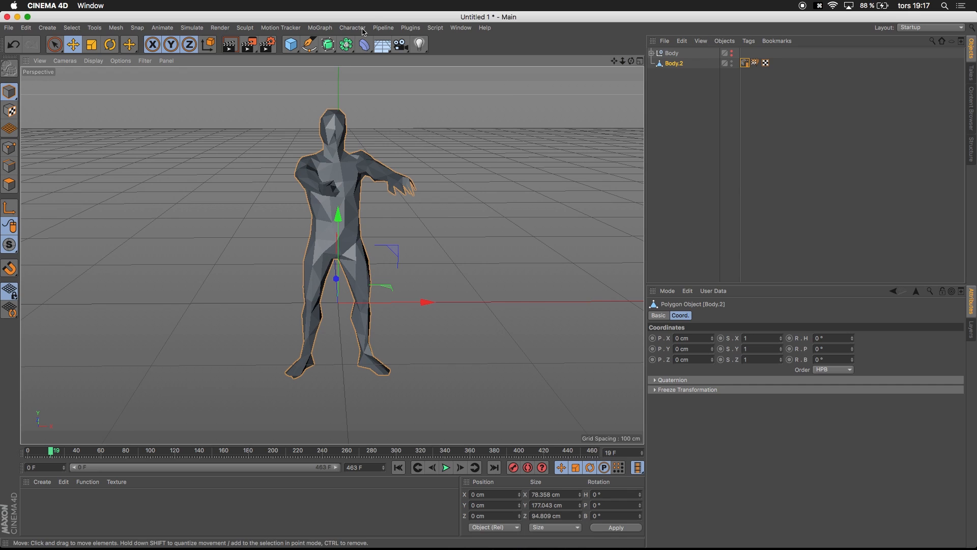
Add a MoGraph Tracer linked to Body.2, place it directly above Body.2 in the hierarchy, and show its object properties
click(320, 28)
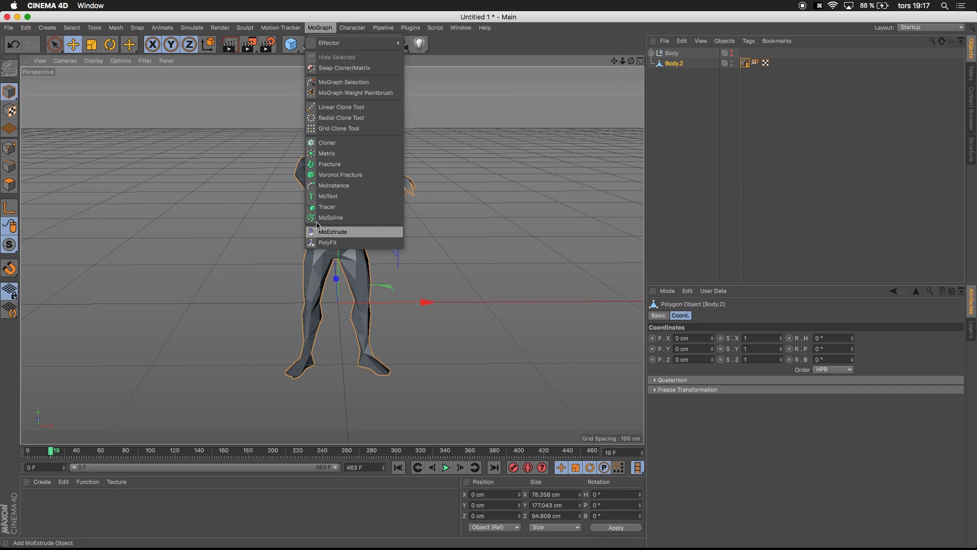
click(327, 207)
drag(675, 54, 673, 80)
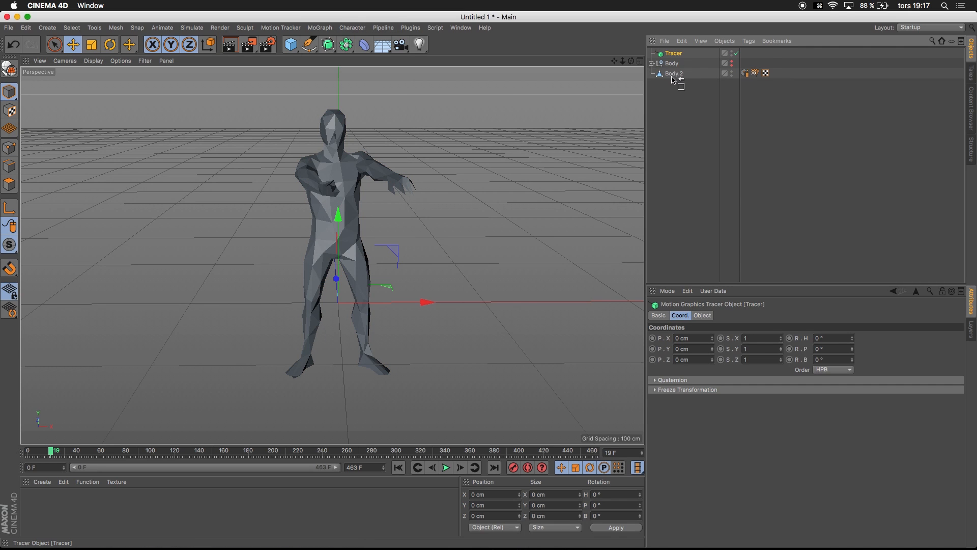
click(703, 316)
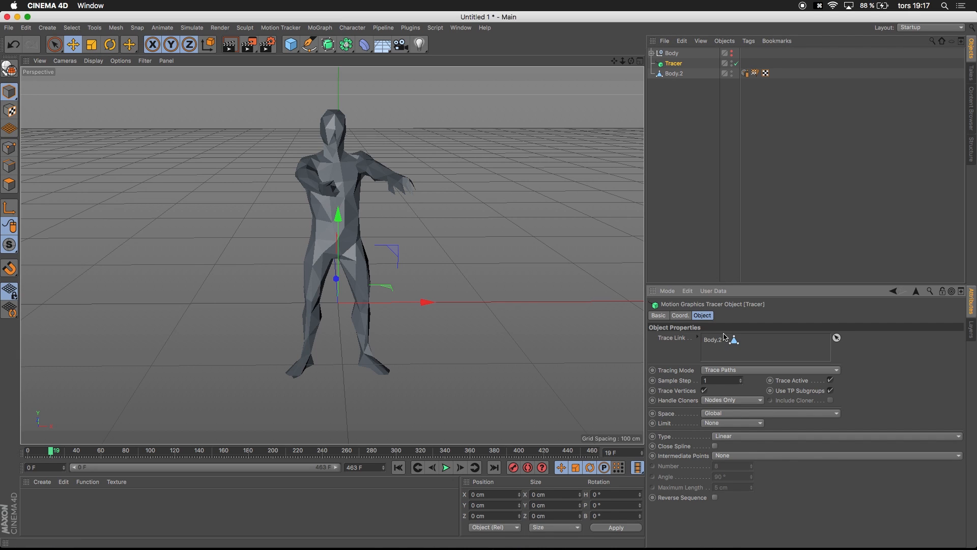
Clear the Tracer's Trace Link and assign Body.2 to it again
key(BackSpace)
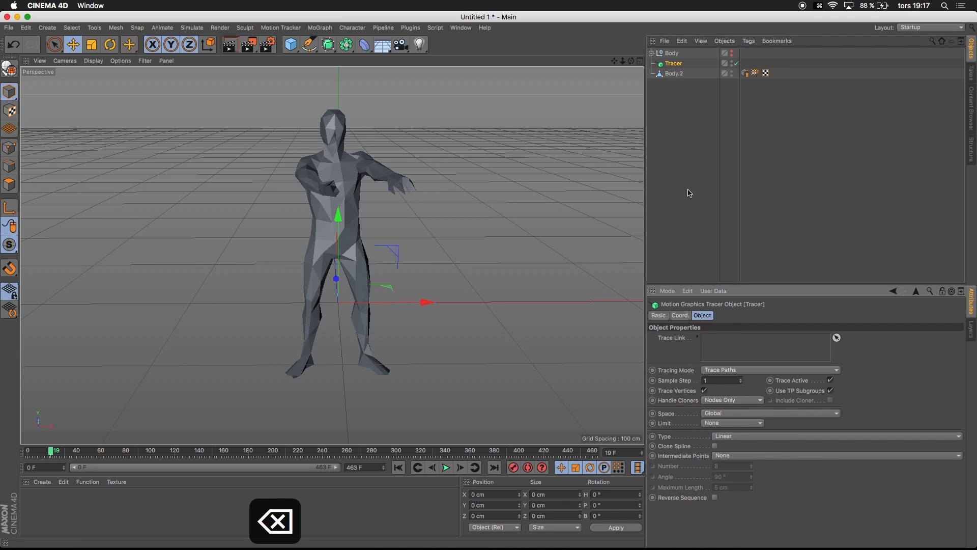
click(673, 72)
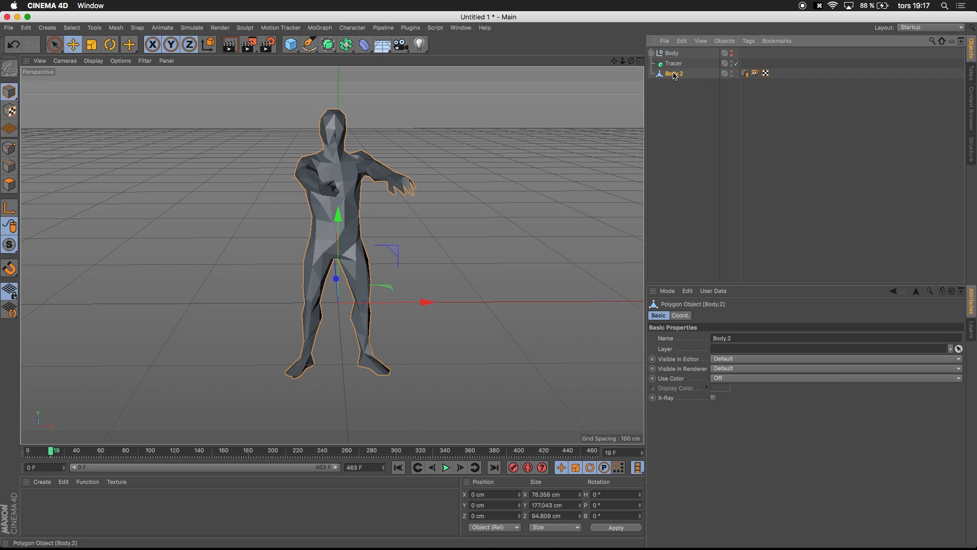
click(673, 63)
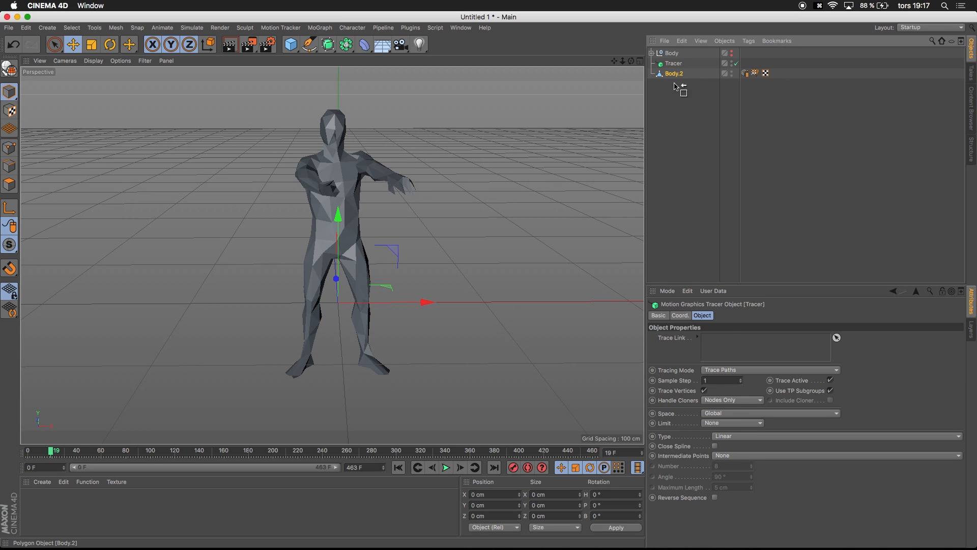
drag(729, 346, 728, 346)
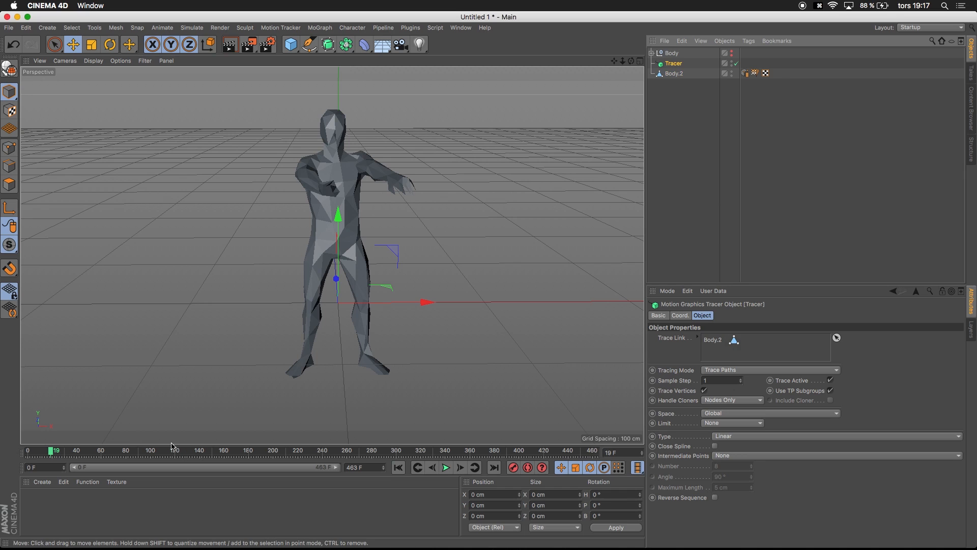
Go back to frame 0, duplicate Body.2 directly below the original, and delete the Tracer
mouse_move(51, 451)
mouse_down()
mouse_move(162, 453)
mouse_move(5, 441)
mouse_up()
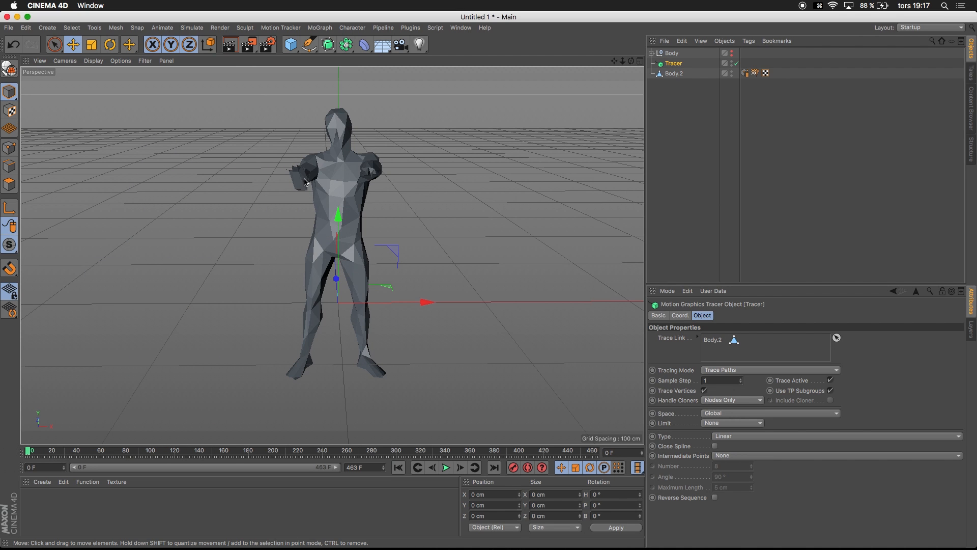
click(673, 73)
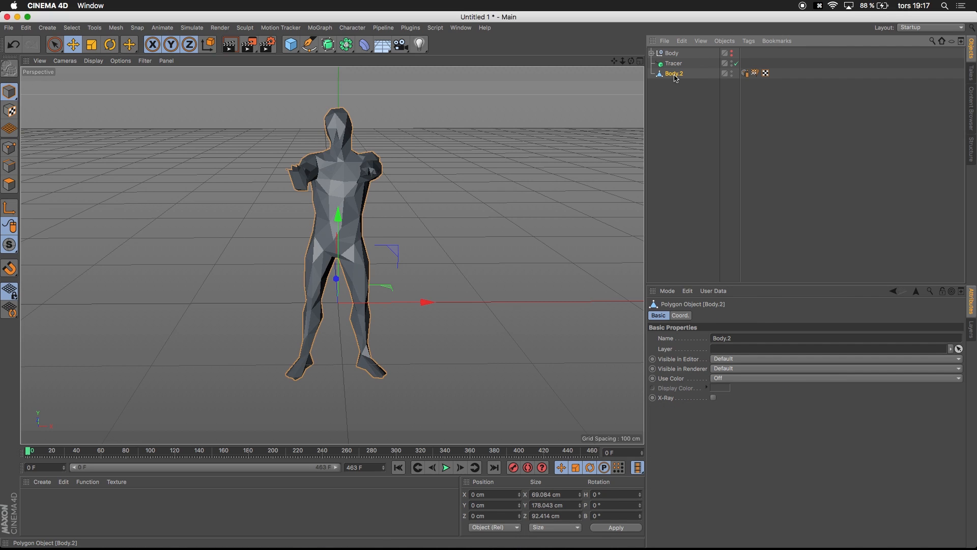
ctrl+drag(676, 97, 677, 99)
click(674, 64)
key(BackSpace)
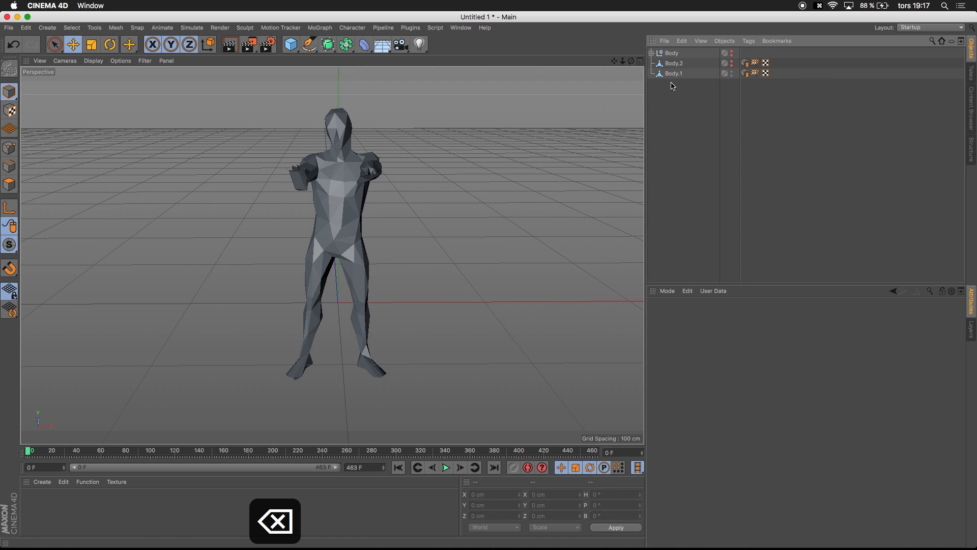
Rectangle-select every point of Body.1 except the two hands, viewed from above, and delete them
click(673, 75)
drag(631, 62, 614, 153)
drag(332, 255, 302, 403)
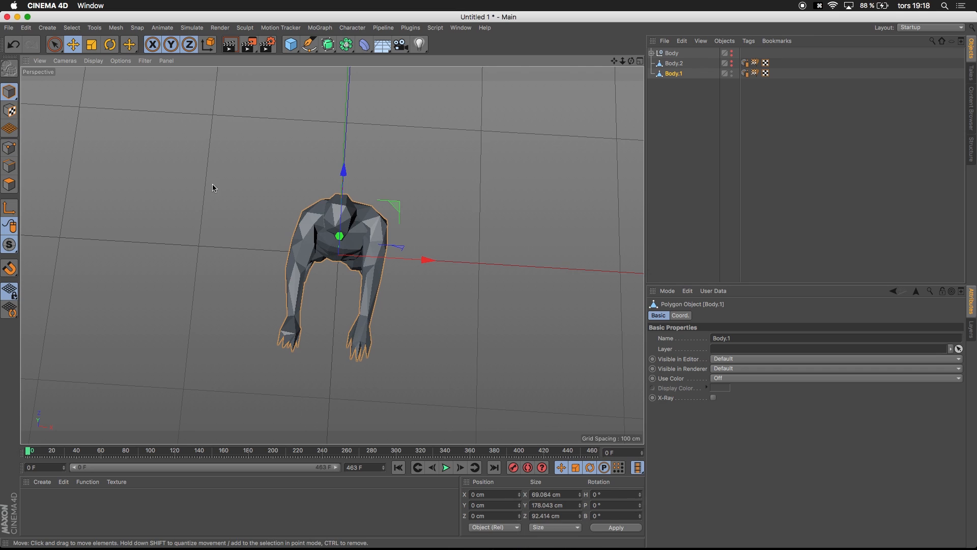
click(9, 152)
drag(63, 46, 76, 72)
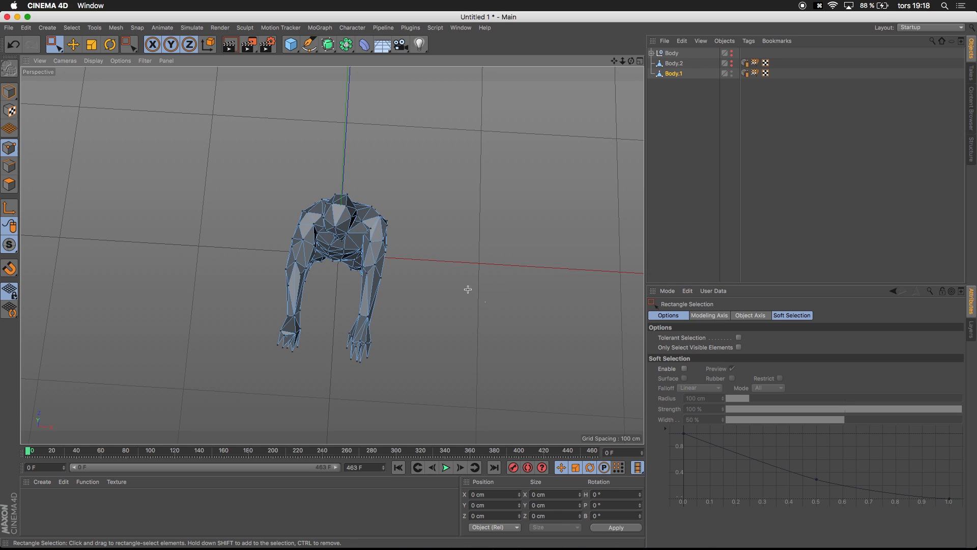
drag(484, 302, 209, 155)
key(BackSpace)
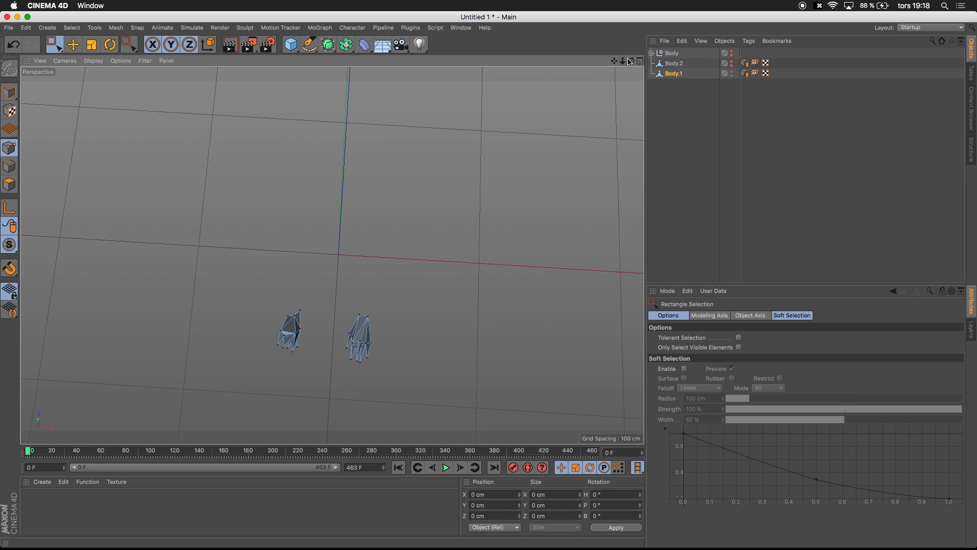
Return to Live Selection and model mode for Body.1, and scrub the timeline back to frame 0
mouse_move(631, 61)
mouse_down()
mouse_move(631, 15)
mouse_move(630, 61)
mouse_up()
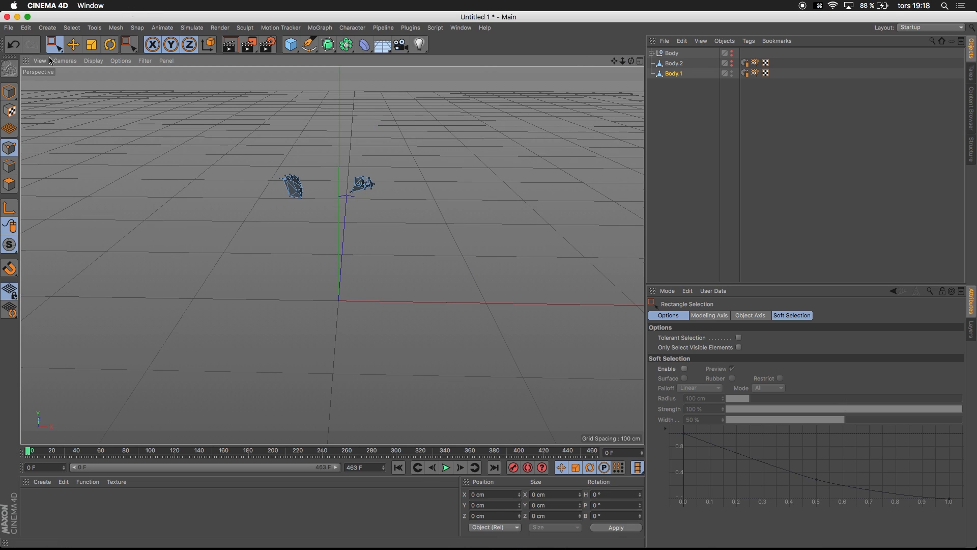
drag(55, 45, 74, 58)
click(9, 92)
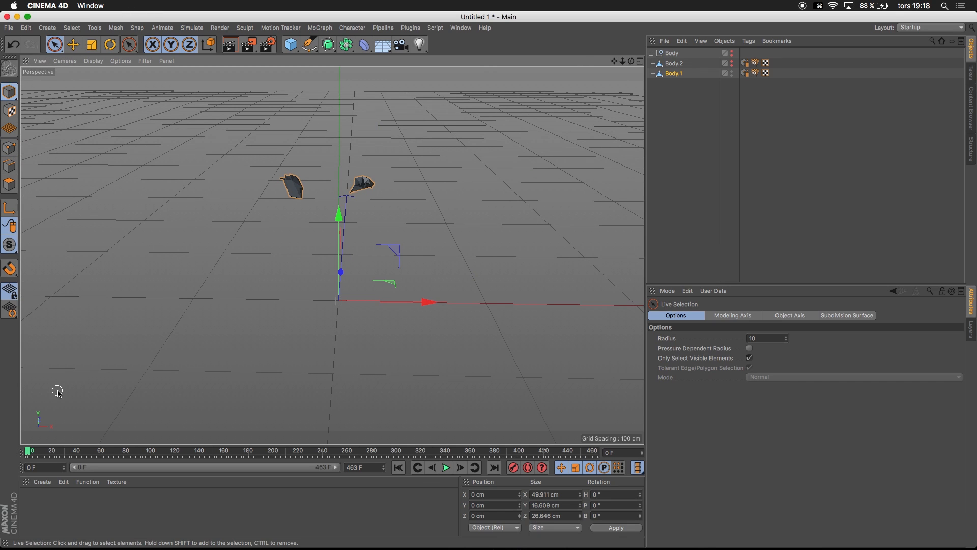
mouse_move(11, 444)
mouse_down()
mouse_move(257, 419)
mouse_move(324, 433)
mouse_move(2, 438)
mouse_up()
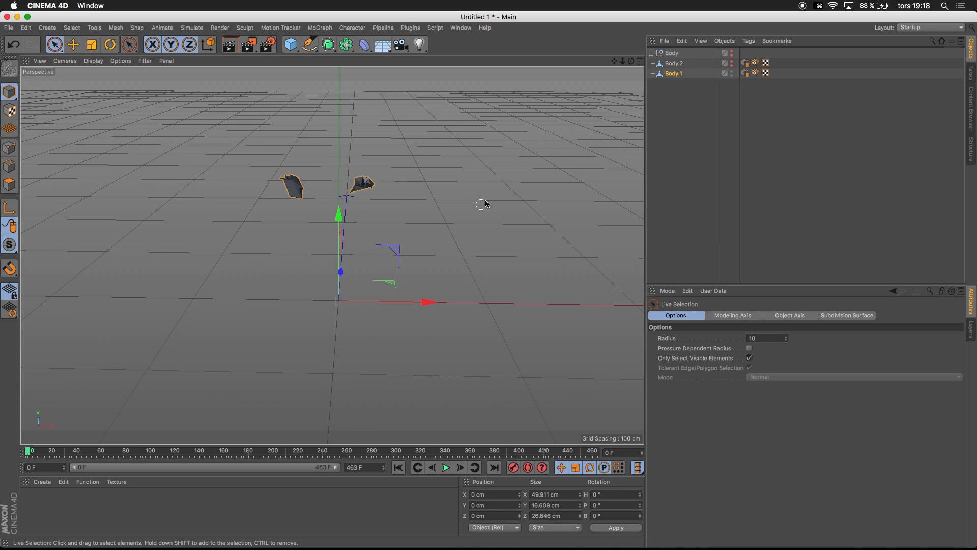
Delete the Point Cache and Weight tags from Body.1
click(746, 73)
click(681, 74)
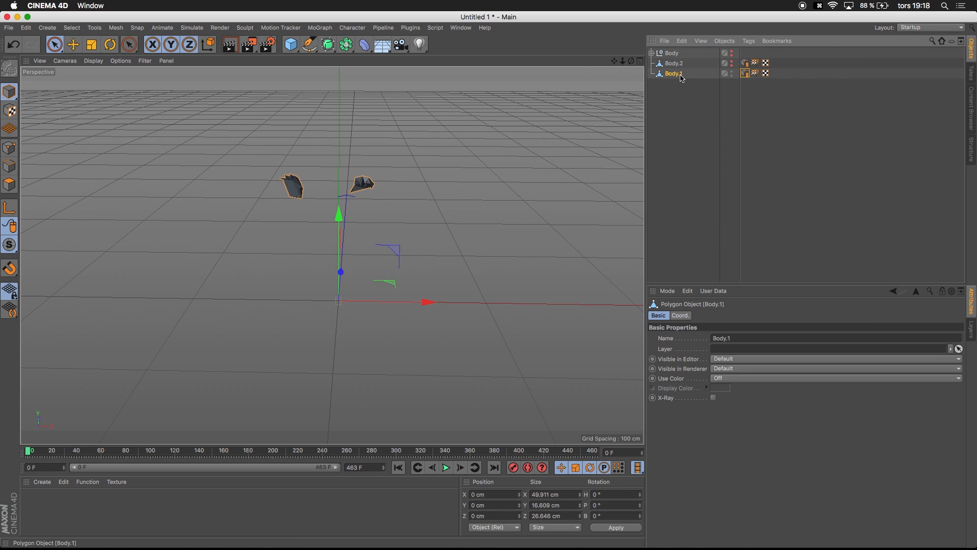
click(746, 74)
key(BackSpace)
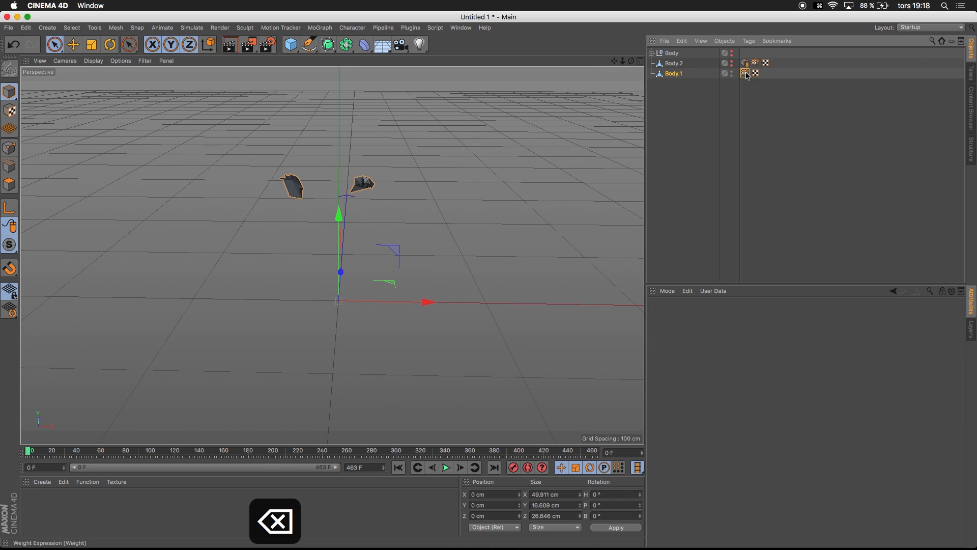
key(BackSpace)
Copy the mixamorig:Hips joint hierarchy out of the Body null to below Body.1, and collapse the null
click(652, 54)
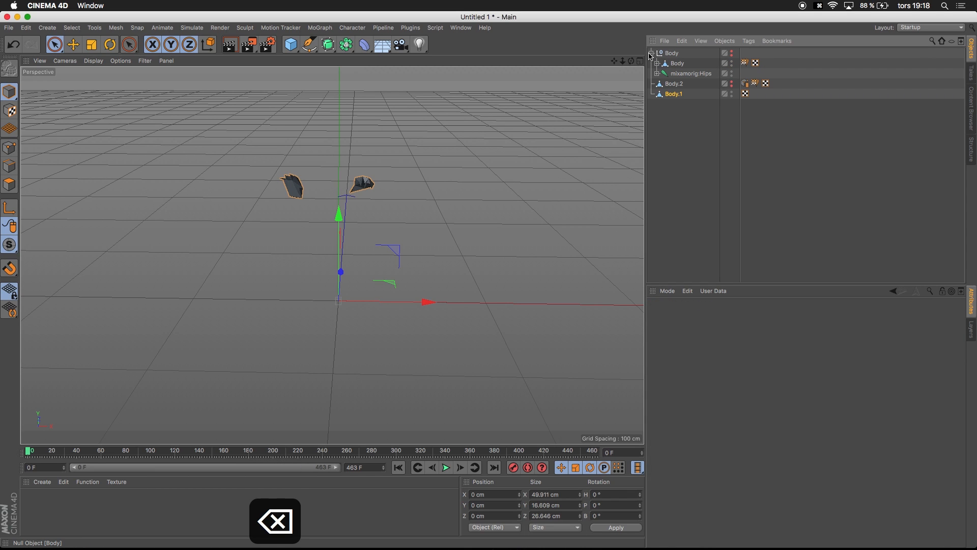
click(674, 75)
drag(677, 116, 677, 116)
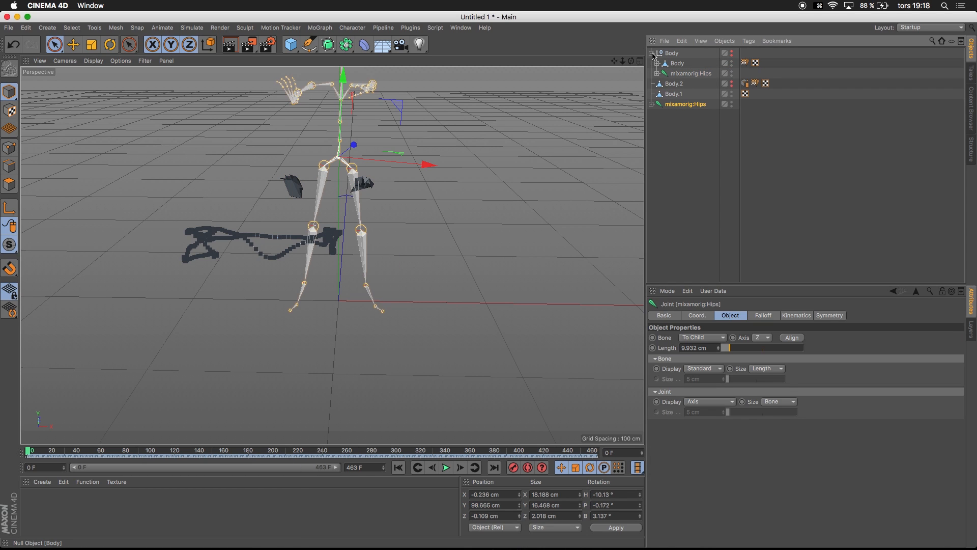
click(651, 54)
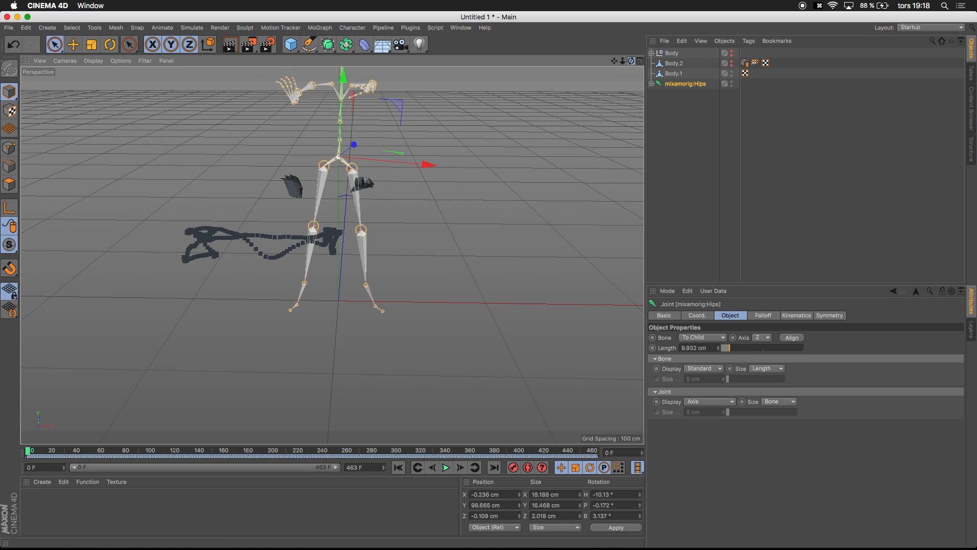
drag(631, 61, 632, 70)
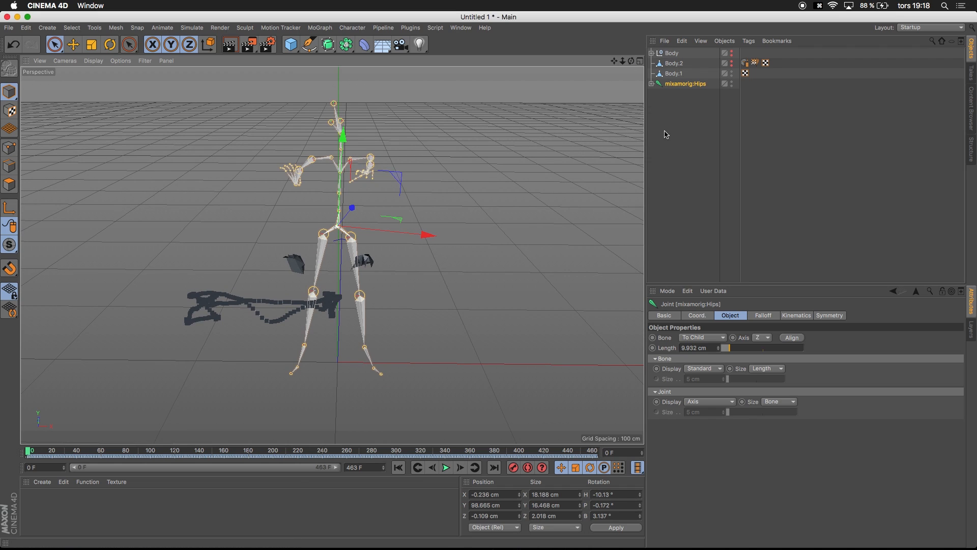
Try adjusting Body.1's position coordinates, and undo back to where the copied skeleton lines up with the hands
click(675, 73)
click(673, 316)
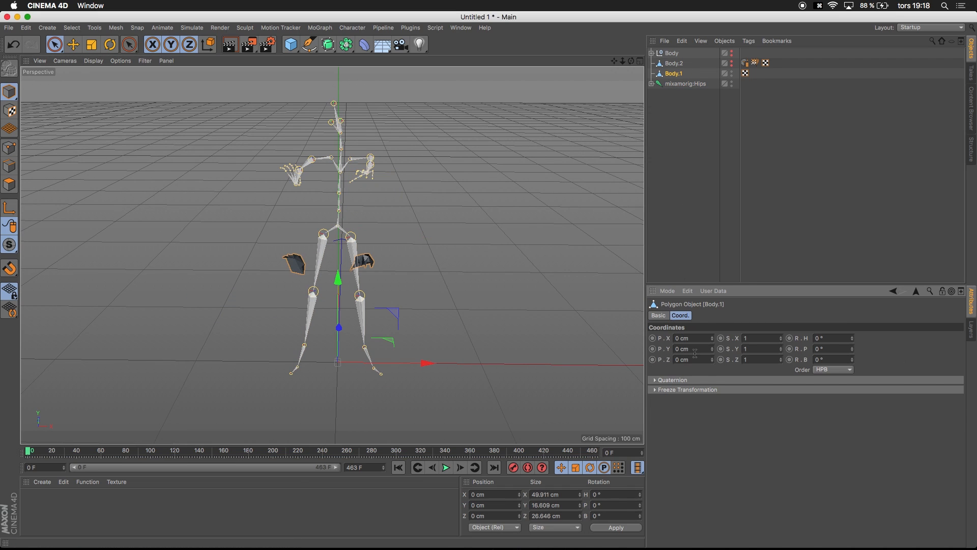
mouse_move(712, 360)
mouse_down()
mouse_move(712, 336)
mouse_move(712, 348)
mouse_up()
key(super+z)
key(super+z)
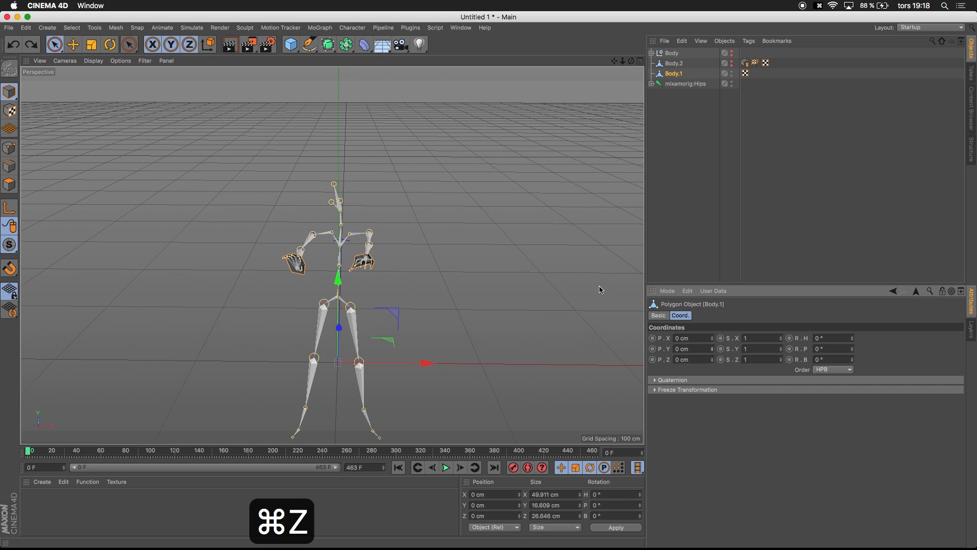
Select Body.1 and the copied mixamorig:Hips with all its child joints, and bind the mesh to the joints
drag(632, 61, 615, 72)
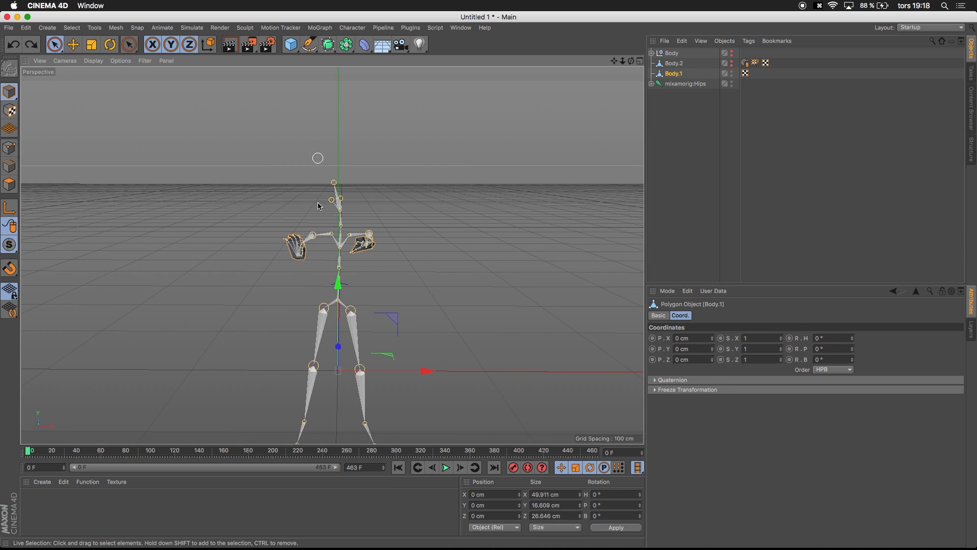
click(668, 74)
shift+click(673, 84)
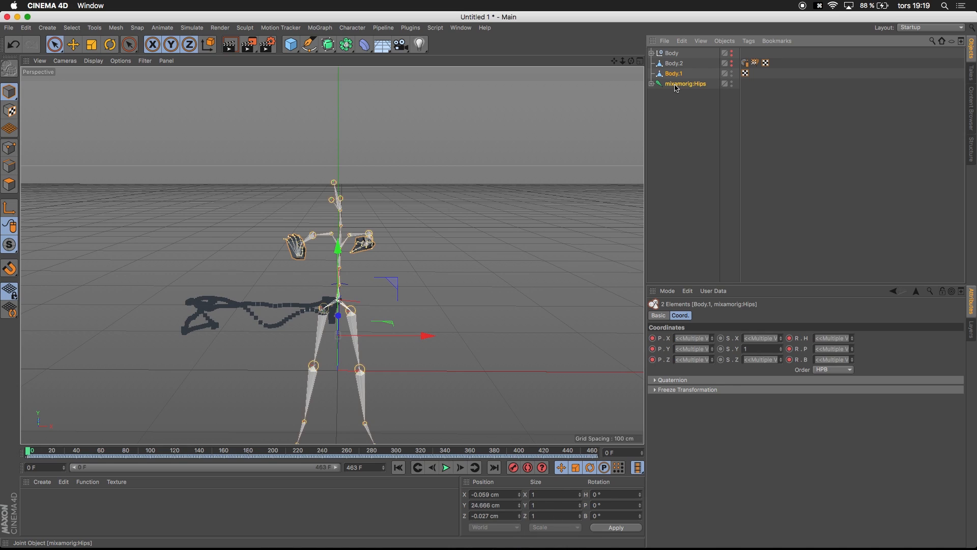
right_click(676, 86)
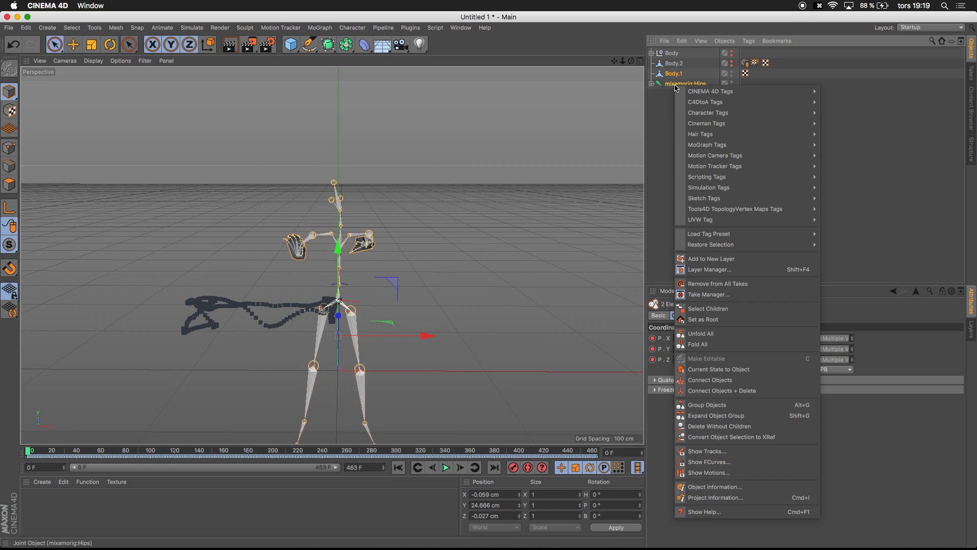
click(710, 309)
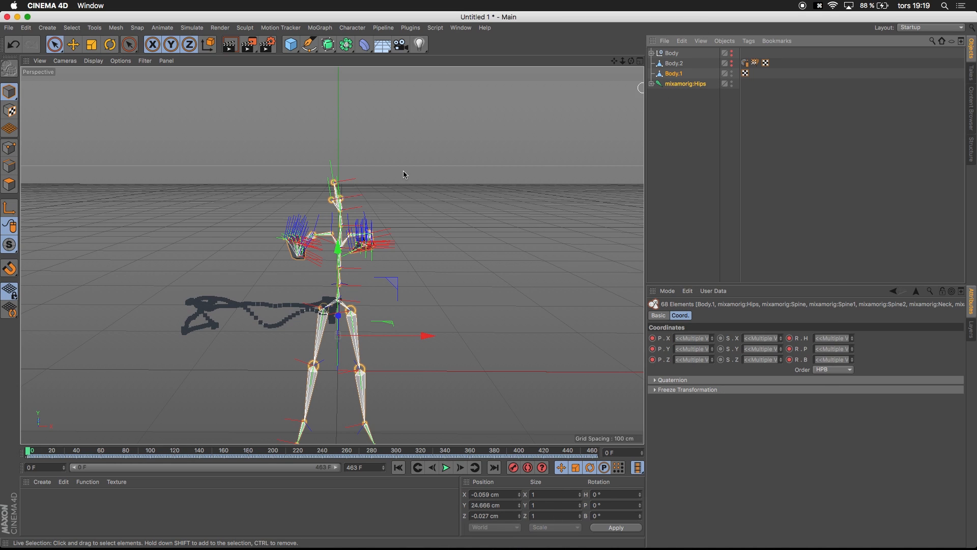
click(354, 30)
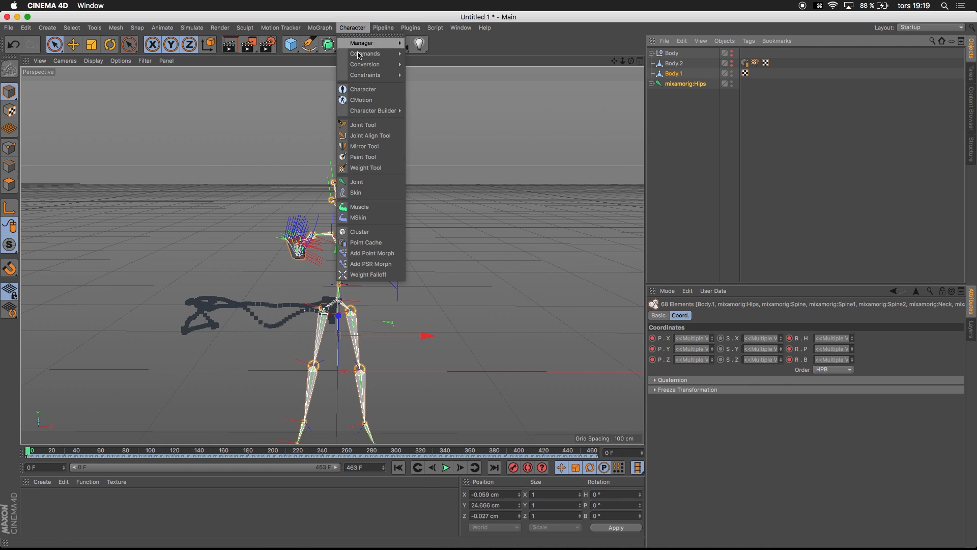
mouse_move(374, 49)
click(427, 72)
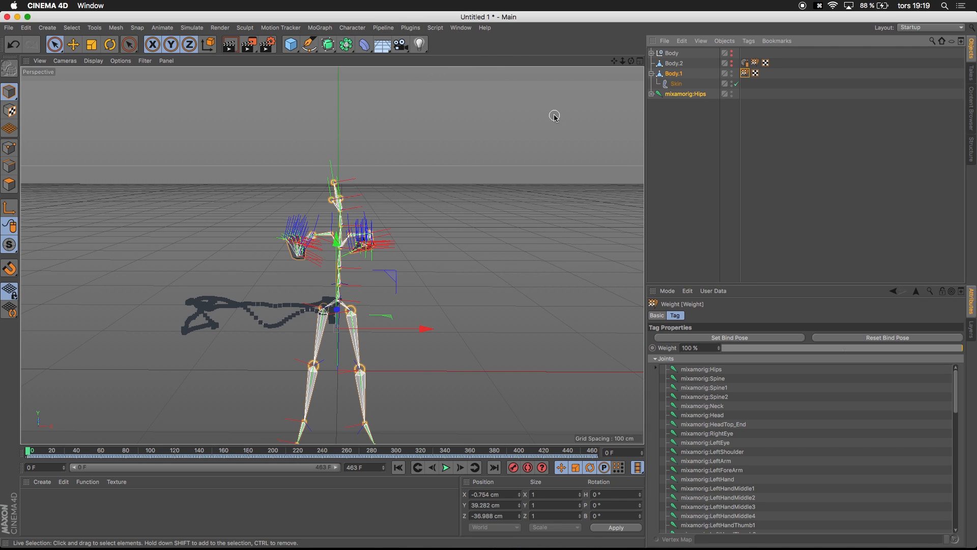
click(678, 127)
Add a Point Cache tag to Body.1 and calculate its cache
click(672, 75)
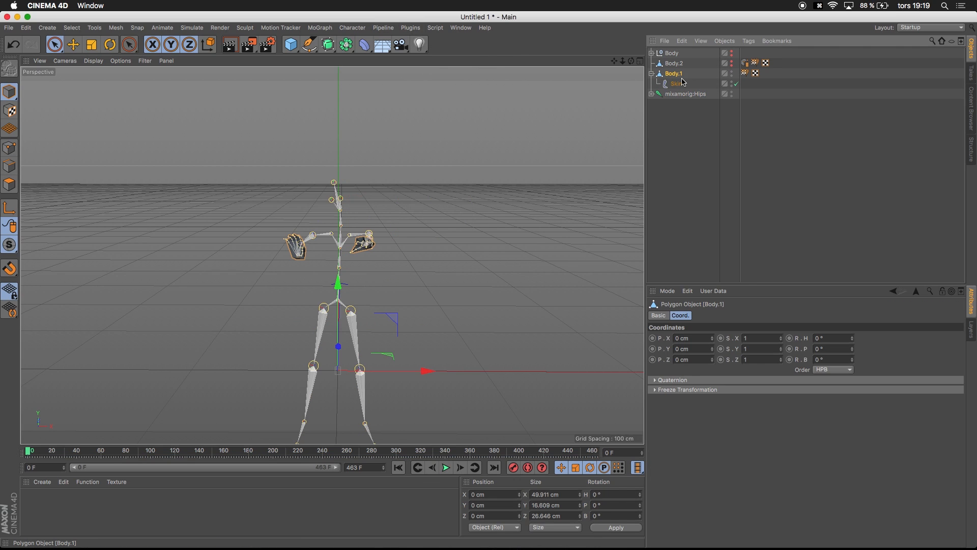
right_click(673, 76)
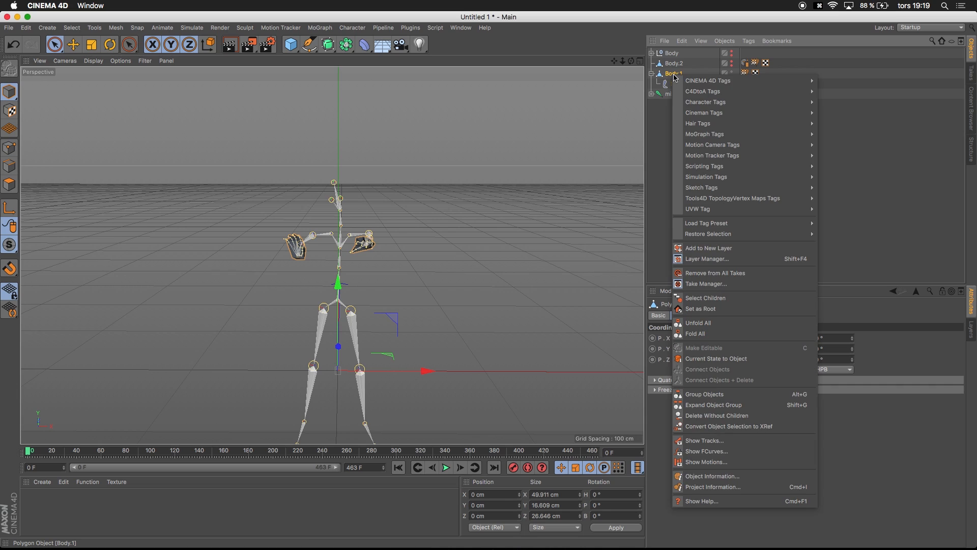
mouse_move(763, 102)
click(839, 154)
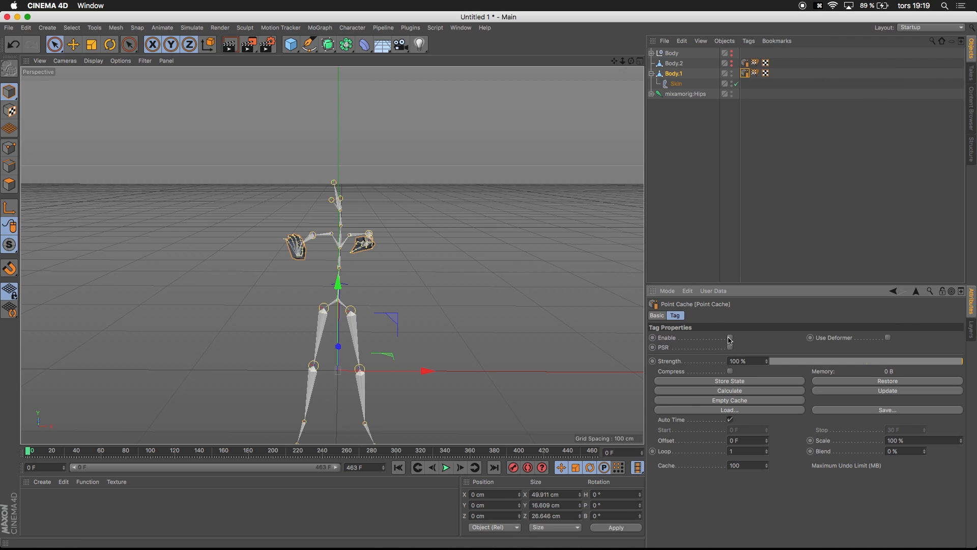
click(731, 390)
Save the Body.1 point cache as "Hand Cache" in the Tutorial folder
click(865, 410)
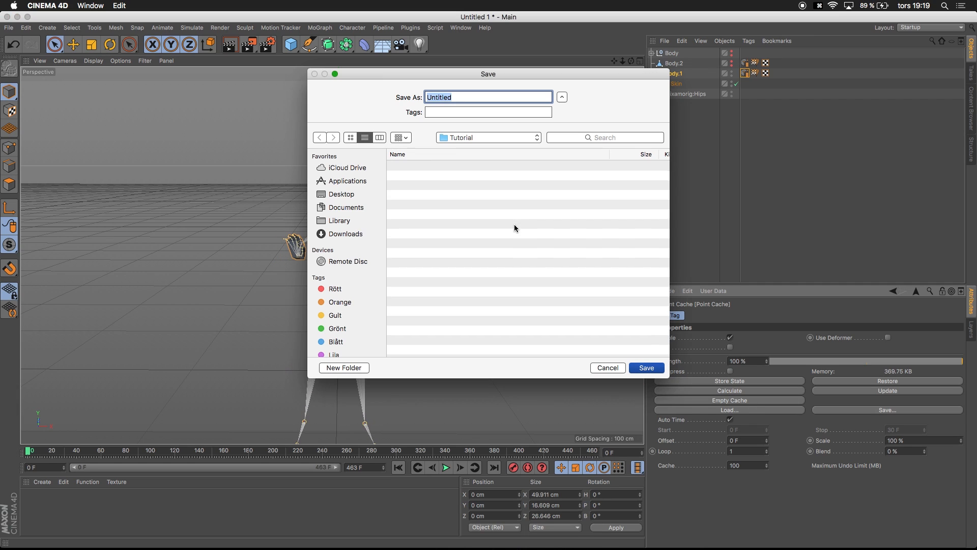
text(Hand )
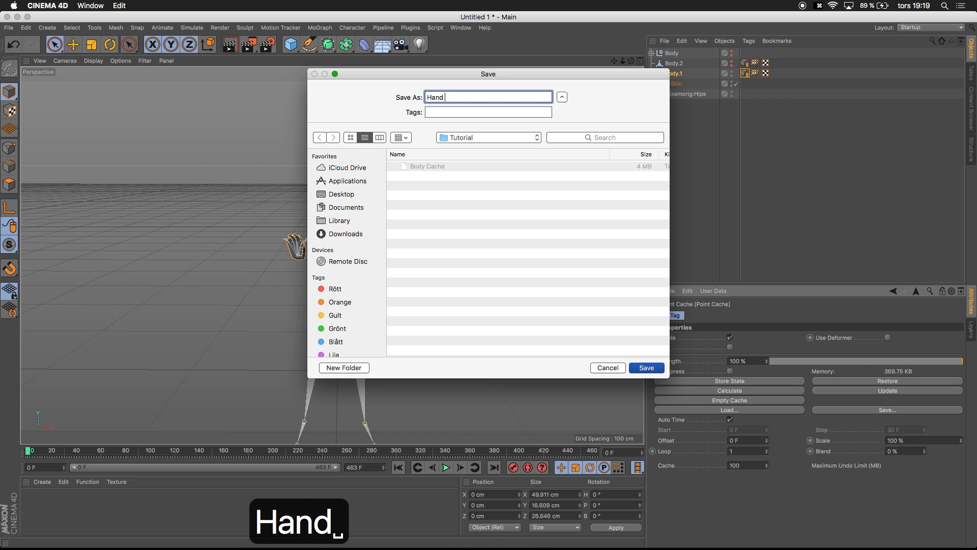
text(Cache)
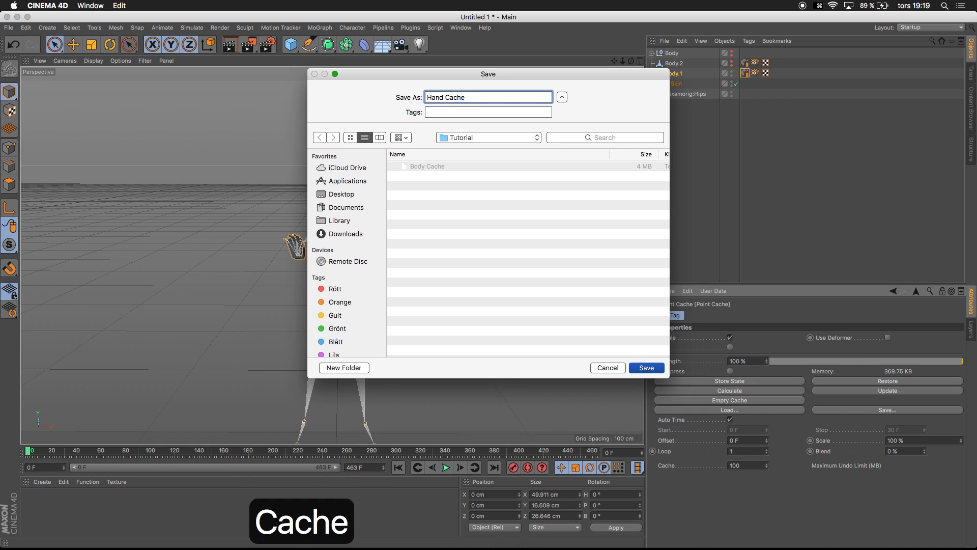
key(Return)
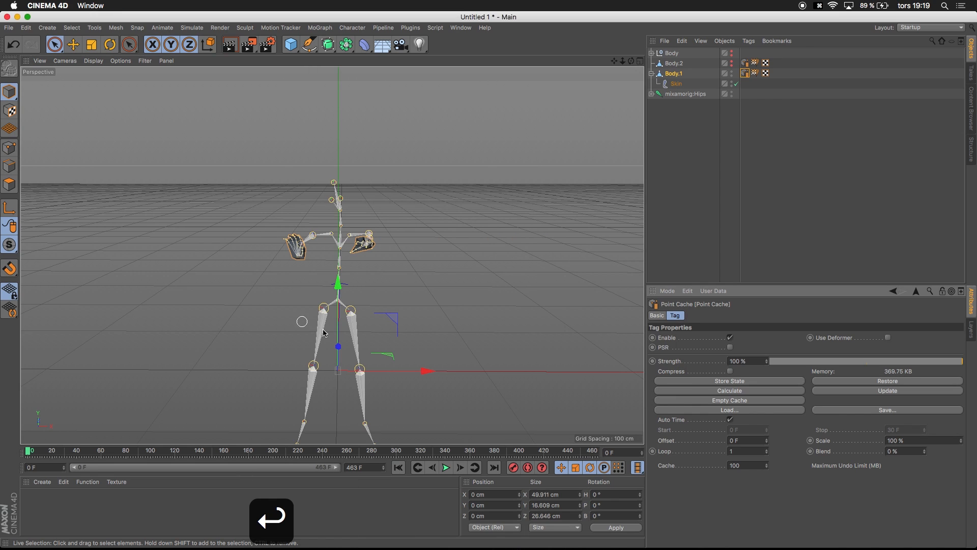
Delete Body.1's Skin deformer and the copied mixamorig:Hips hierarchy, and scrub the timeline back to frame 0
click(675, 84)
key(BackSpace)
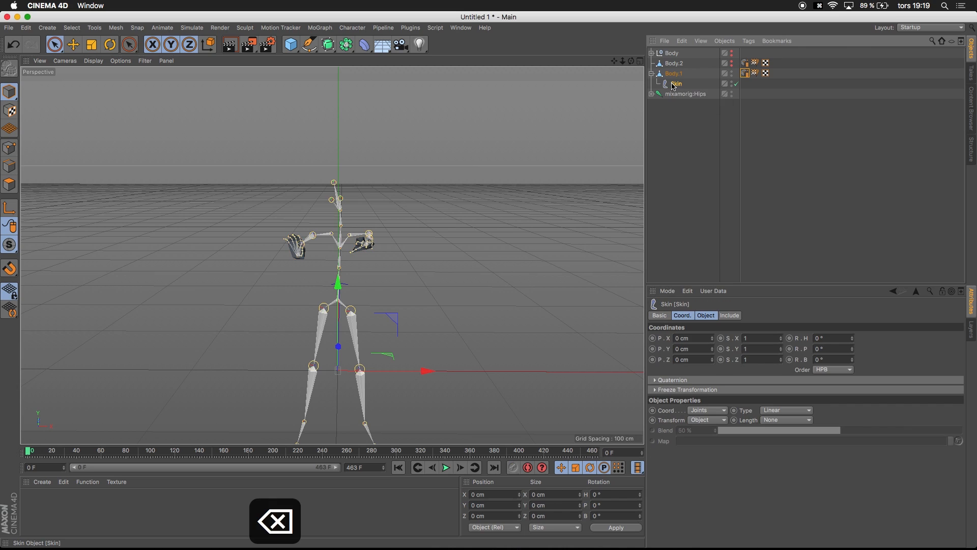
click(685, 84)
key(BackSpace)
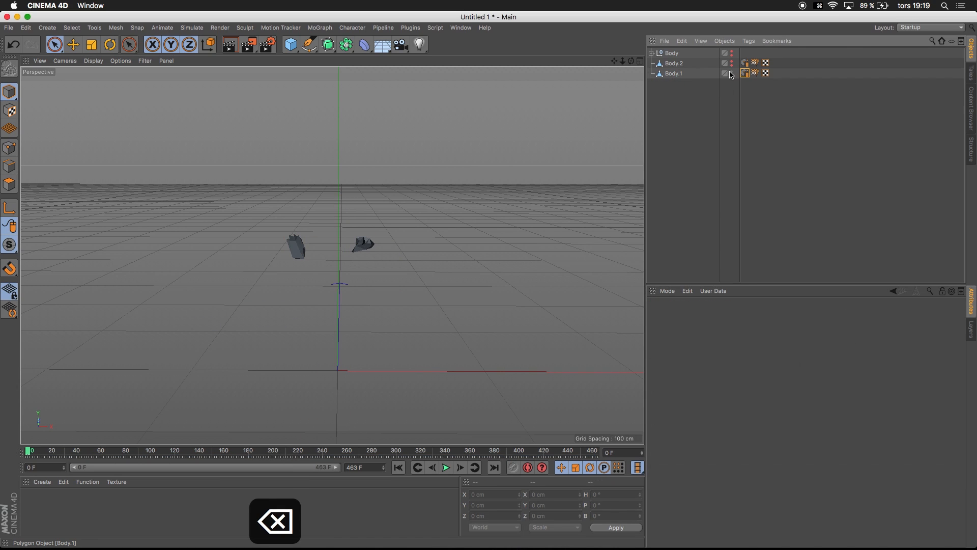
drag(29, 451, 0, 438)
Add a MoGraph Tracer and place it directly below Body.1 in the hierarchy
click(319, 27)
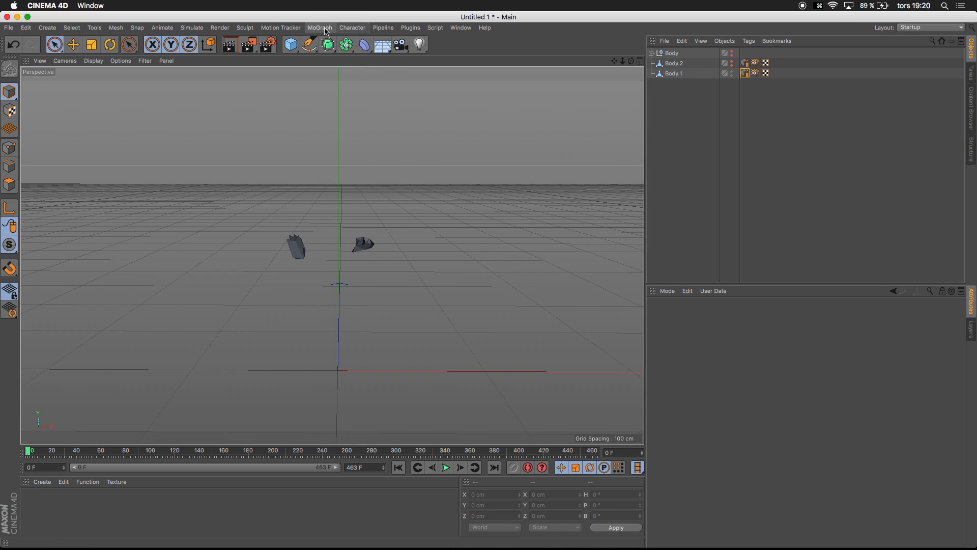
click(336, 207)
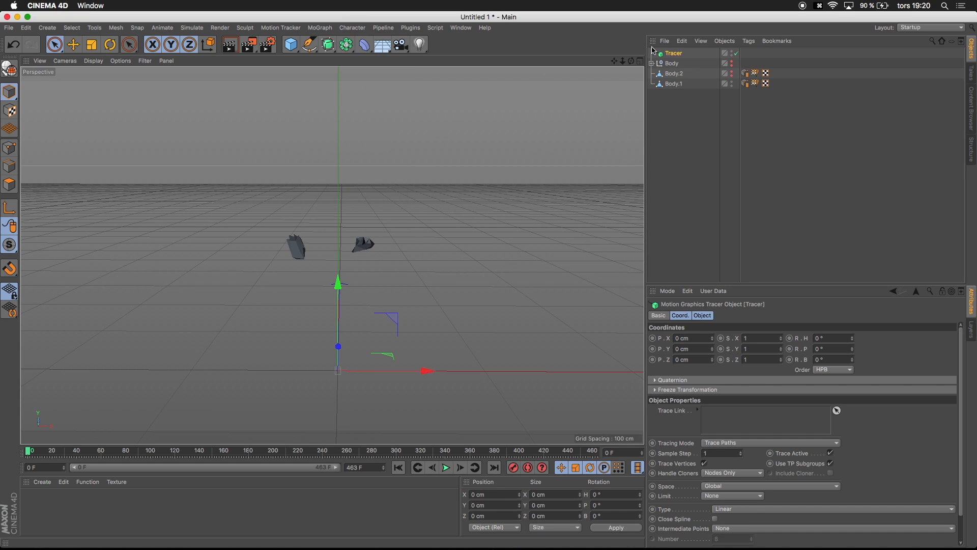
drag(673, 63, 674, 88)
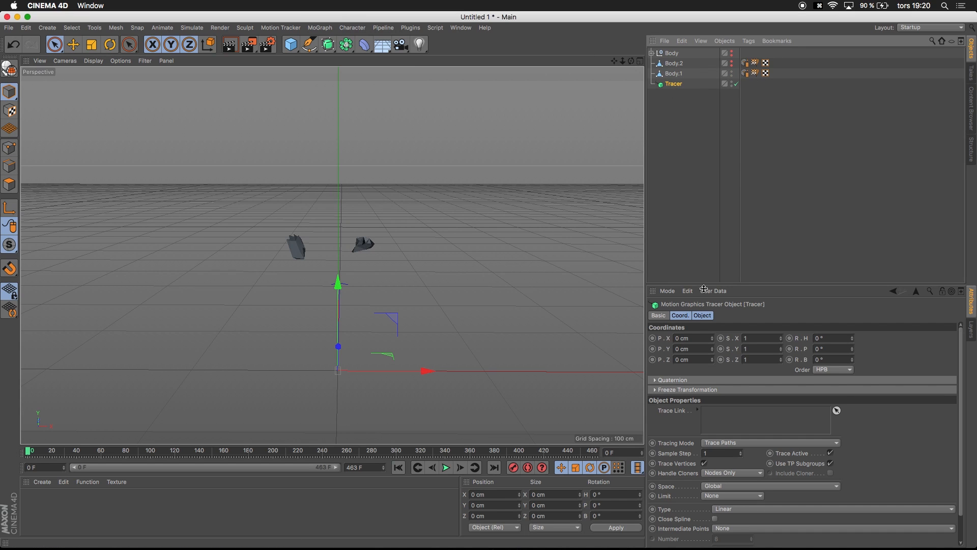
Link Body.1 as the Tracer's trace object and play the animation to preview the traced vertex paths
right_click(704, 312)
click(704, 313)
click(702, 315)
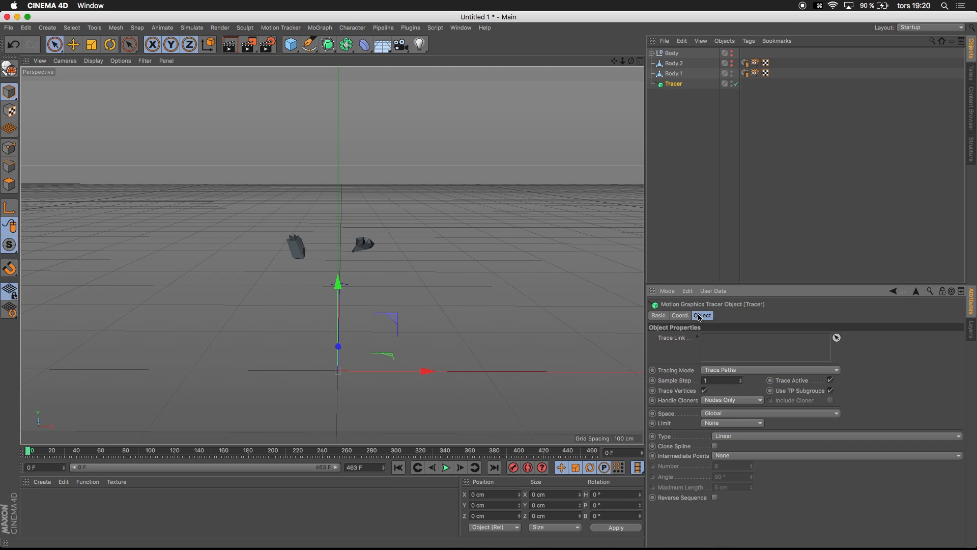
click(671, 76)
drag(724, 336, 728, 338)
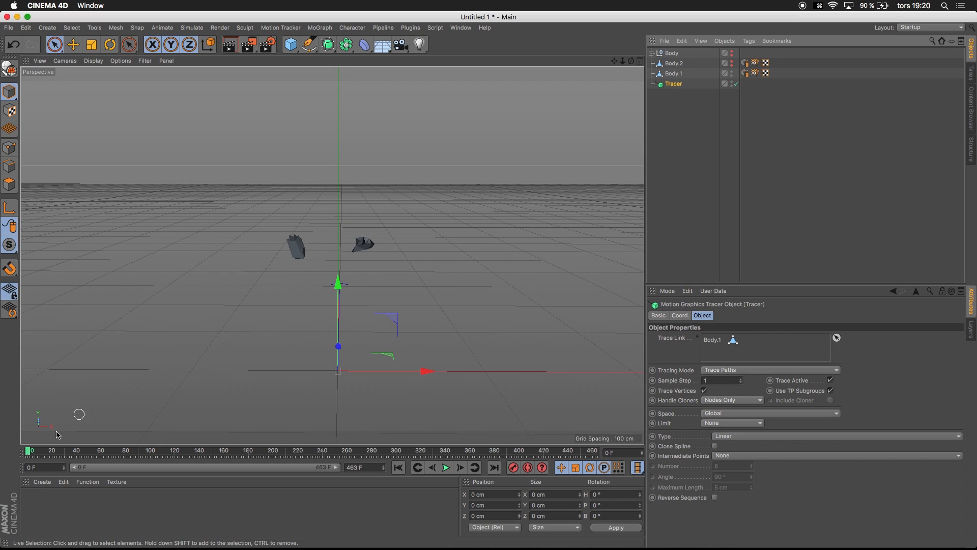
click(446, 468)
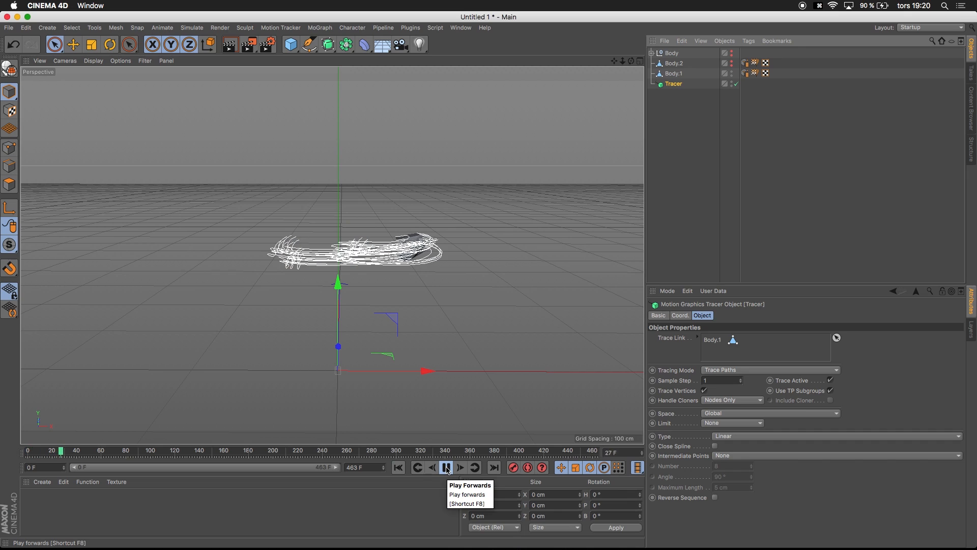
click(447, 467)
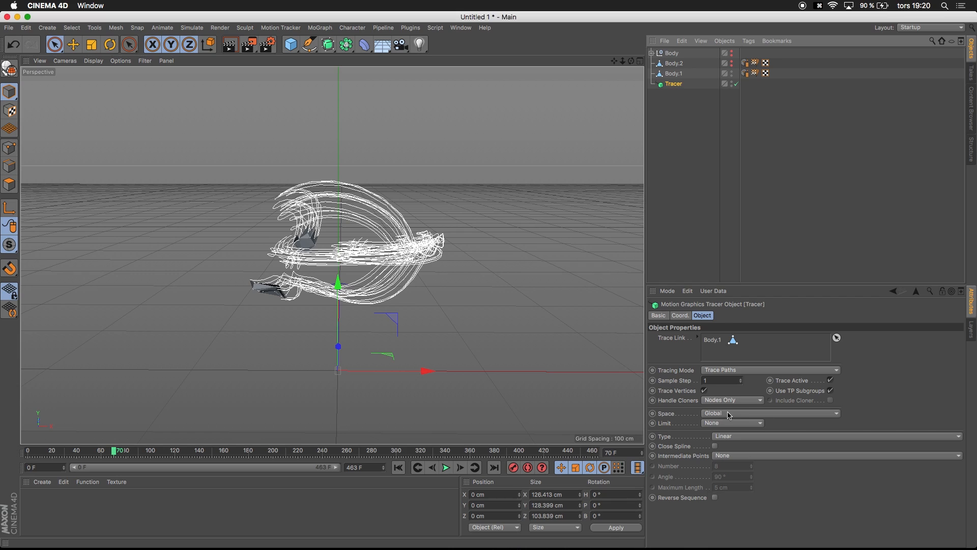
Limit the Tracer's paths with the From End option and an amount of 18
click(714, 424)
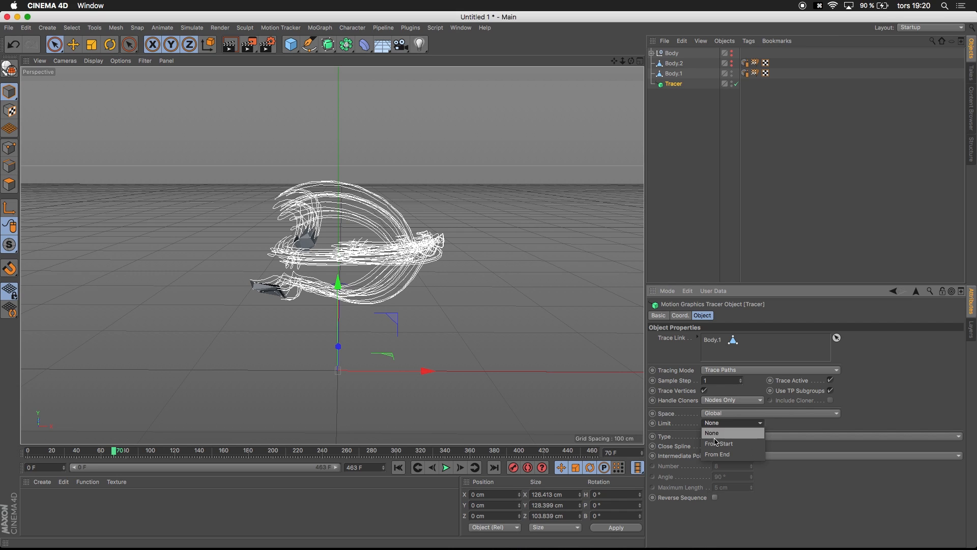
click(717, 454)
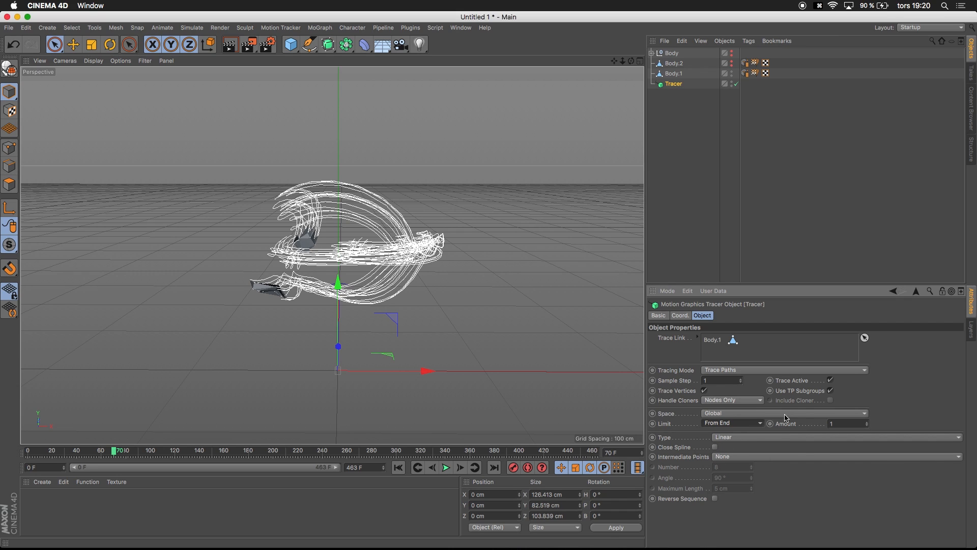
double_click(844, 424)
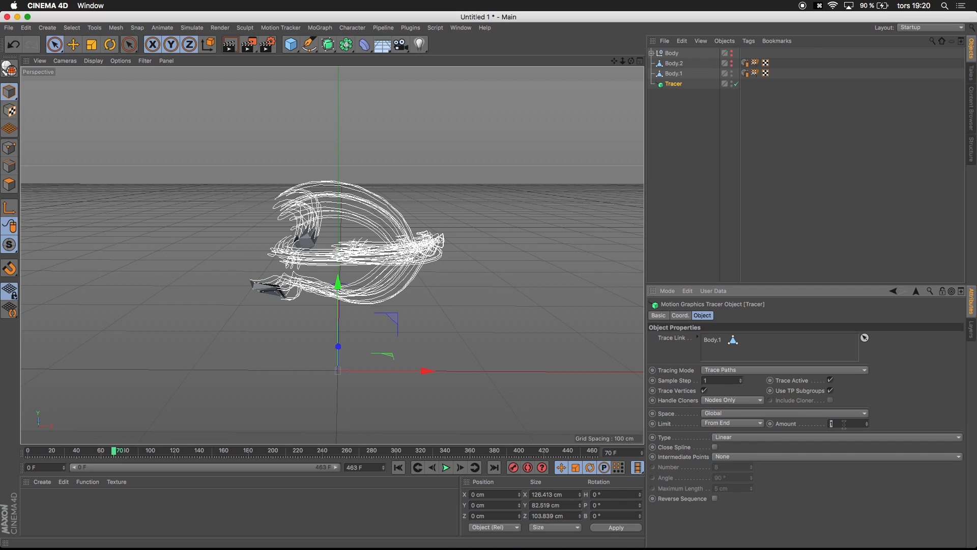
text(18)
key(Return)
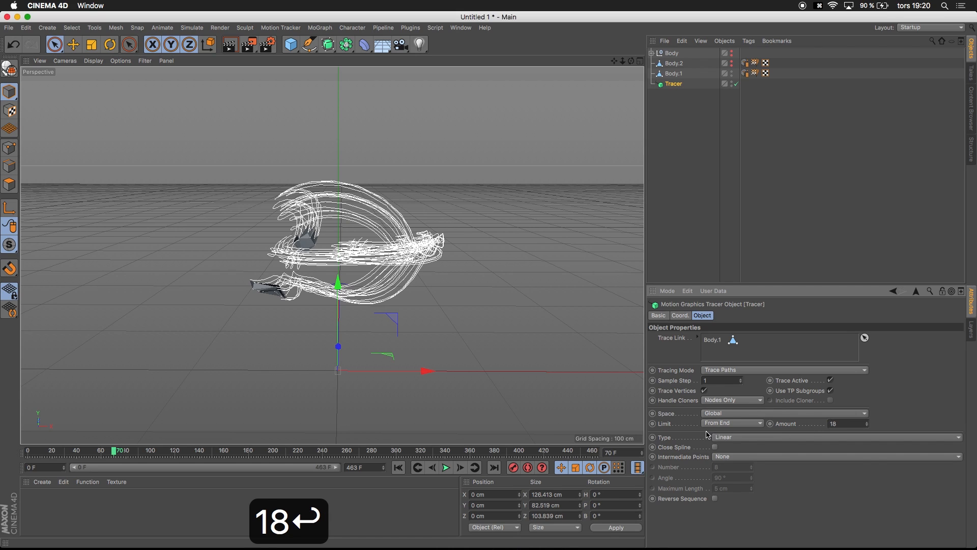
click(727, 437)
click(686, 428)
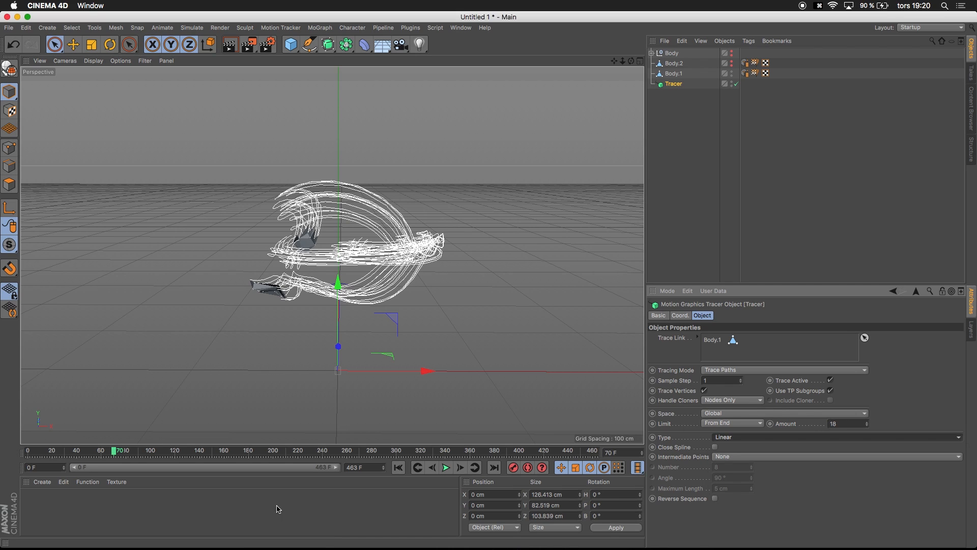
Play the animation from the start to check the limited trails, and scrub back to frame 66
click(398, 467)
click(446, 467)
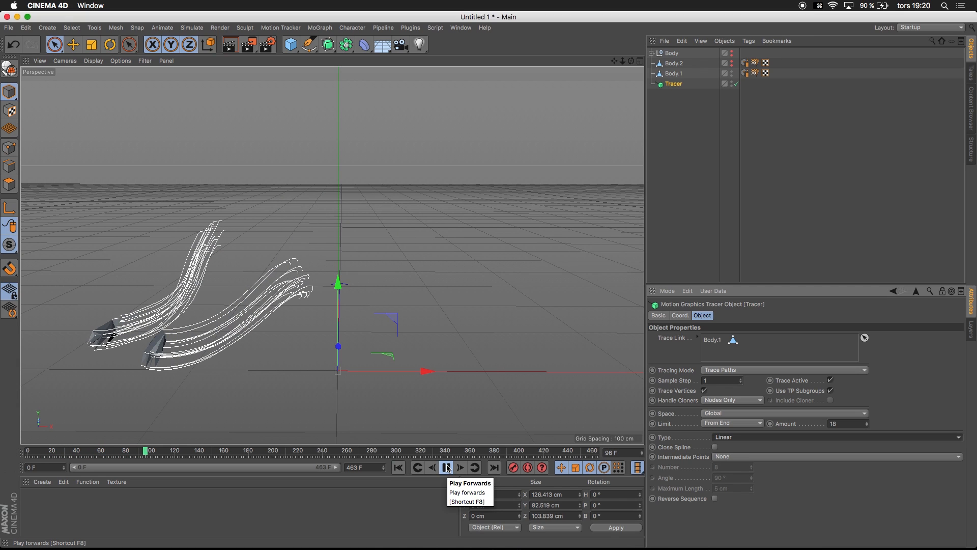
click(446, 467)
drag(145, 454, 108, 454)
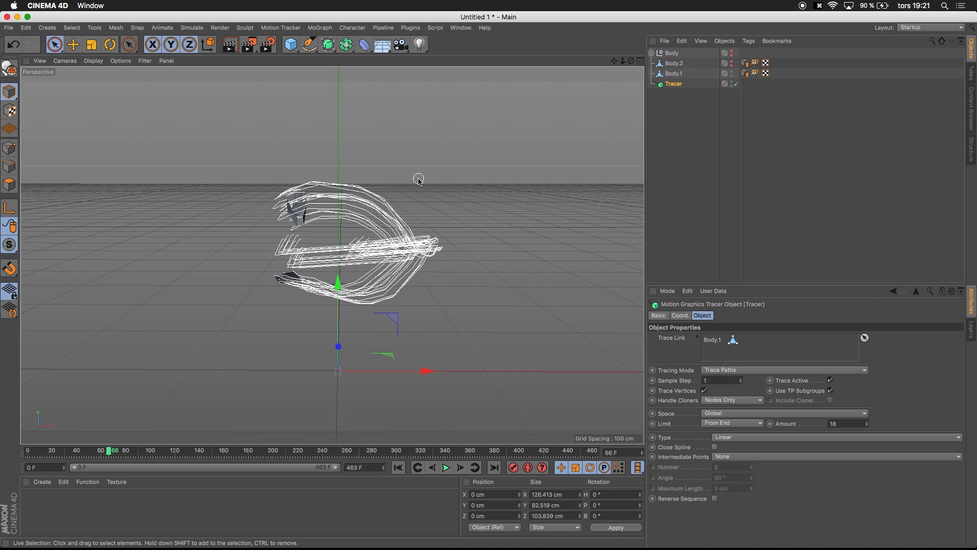
Set the Tracer's spline type to B-Spline and its intermediate points to Uniform
click(730, 437)
click(730, 483)
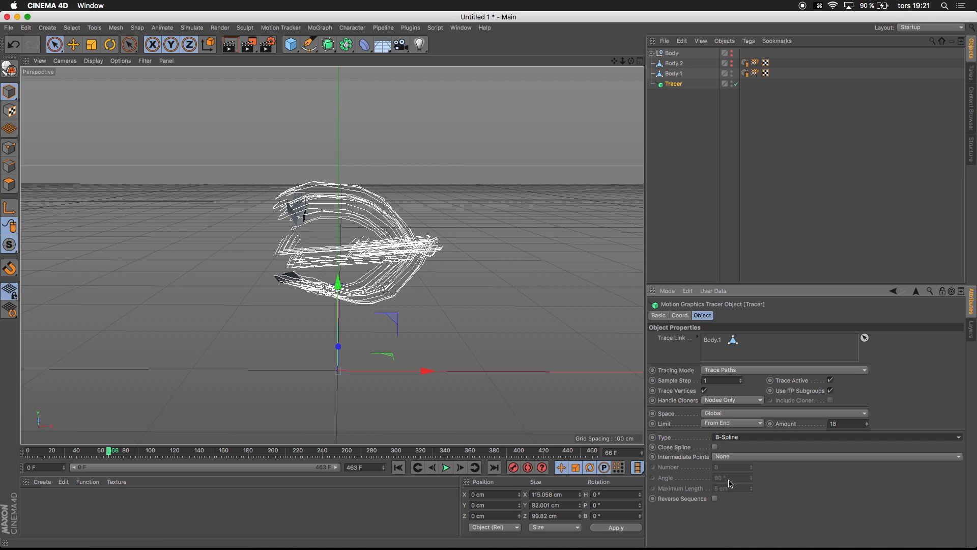
click(730, 457)
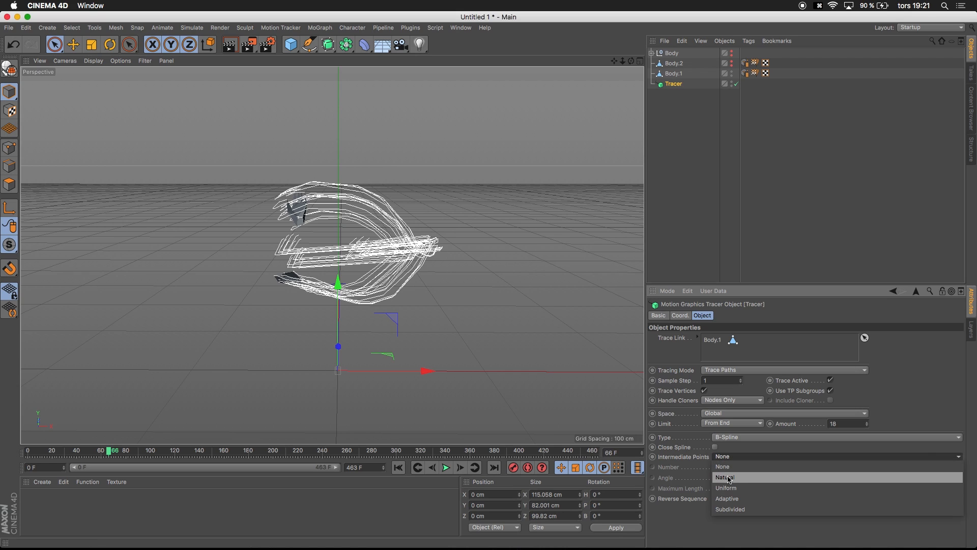
click(729, 488)
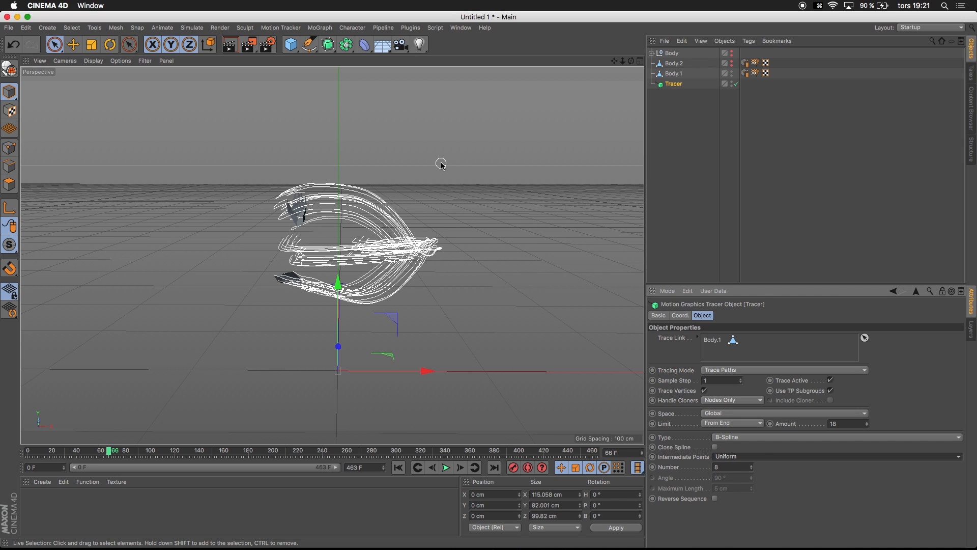
Play the animation from the start to about frame 62 and test-render the viewport to check the Tracer splines
click(399, 467)
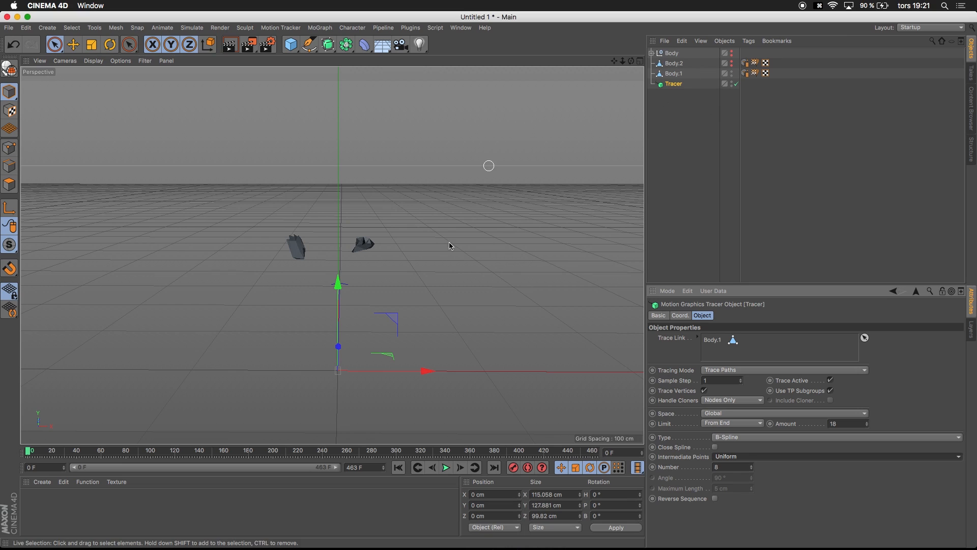
click(446, 467)
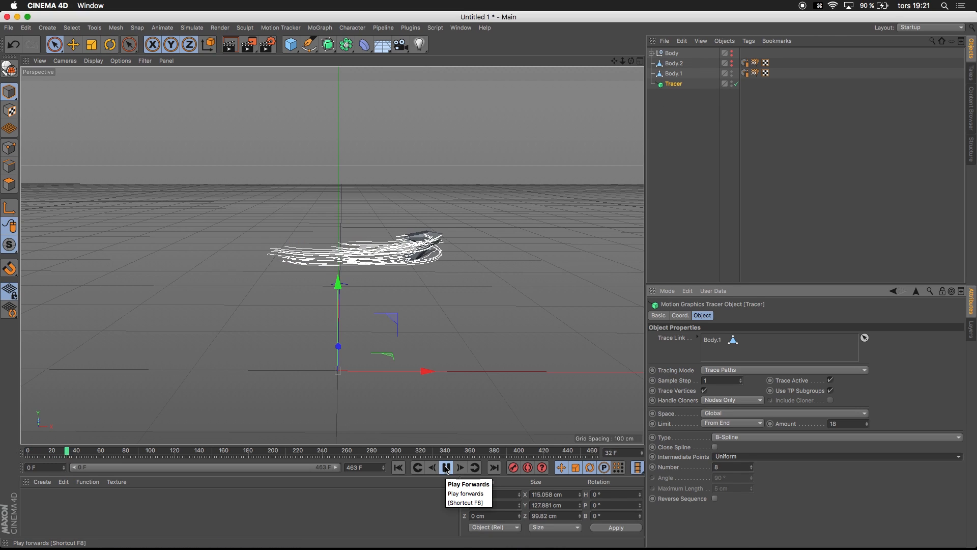
click(446, 467)
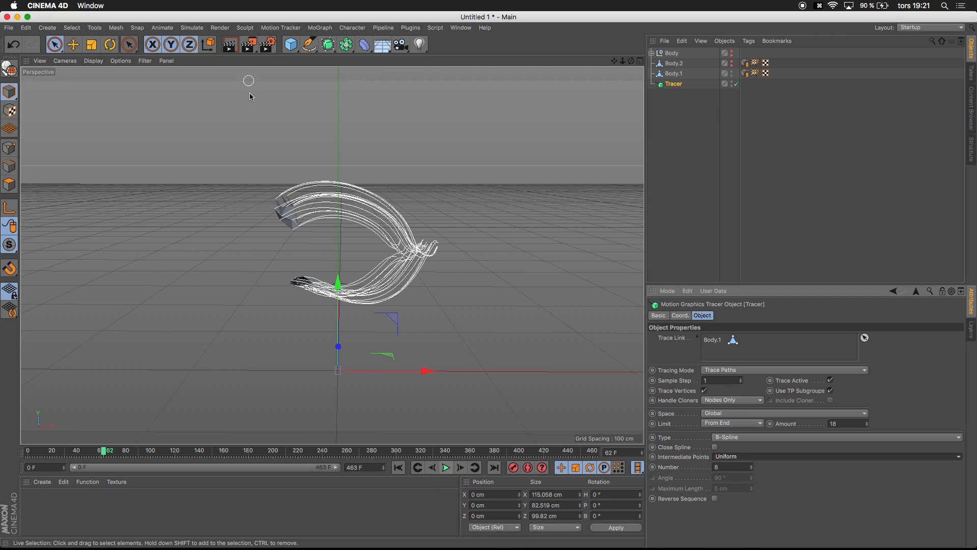
click(230, 44)
click(400, 185)
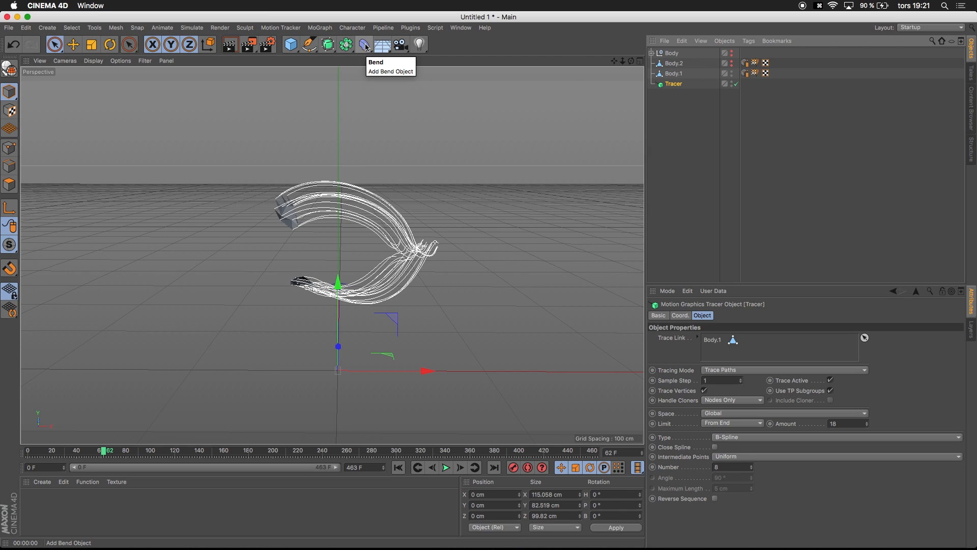
Add a Sweep generator below Body.1 containing the Tracer, with a Circle spline above it as the profile
click(329, 44)
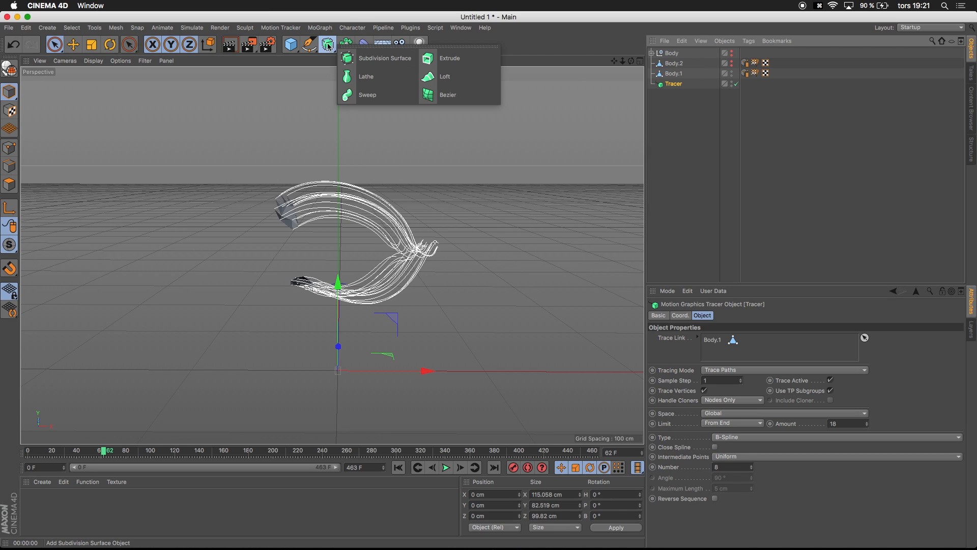
click(370, 95)
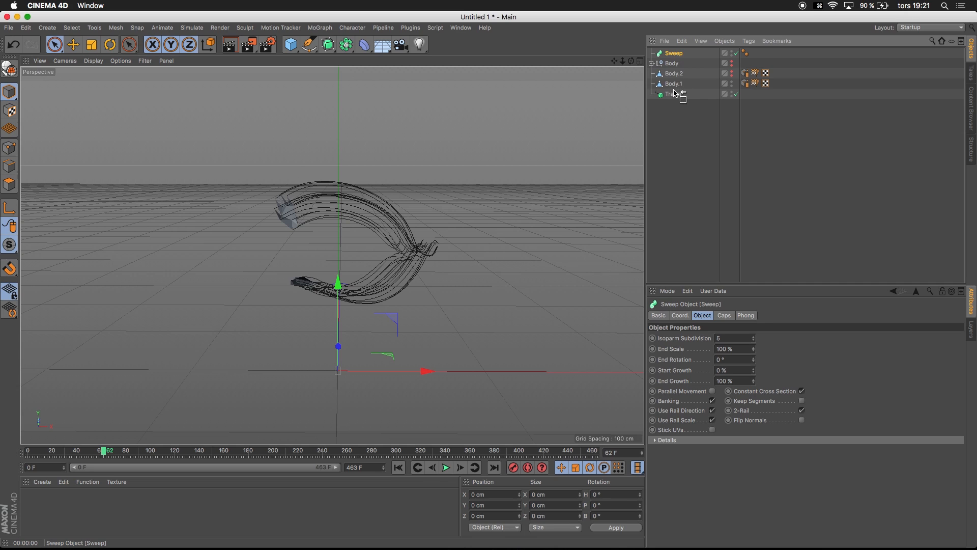
drag(675, 93, 673, 85)
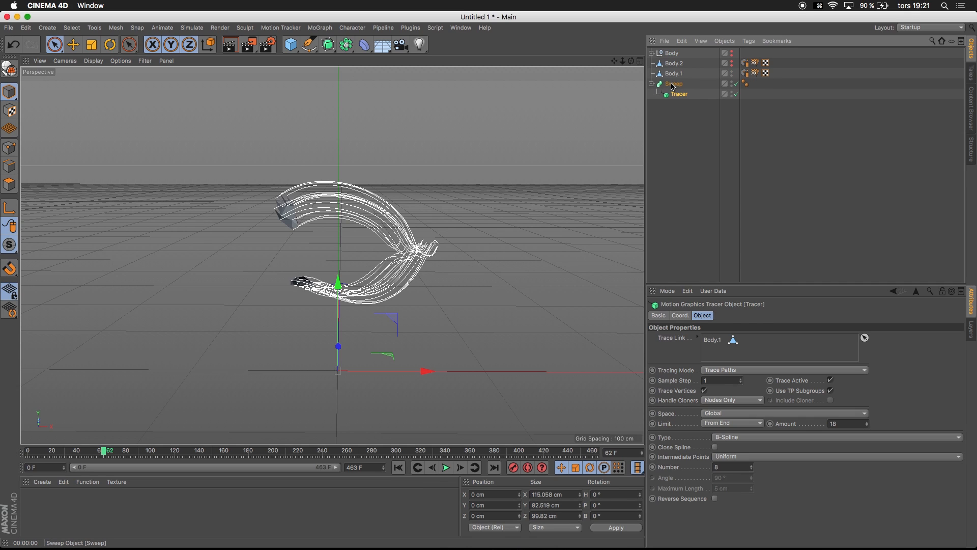
click(312, 49)
click(412, 73)
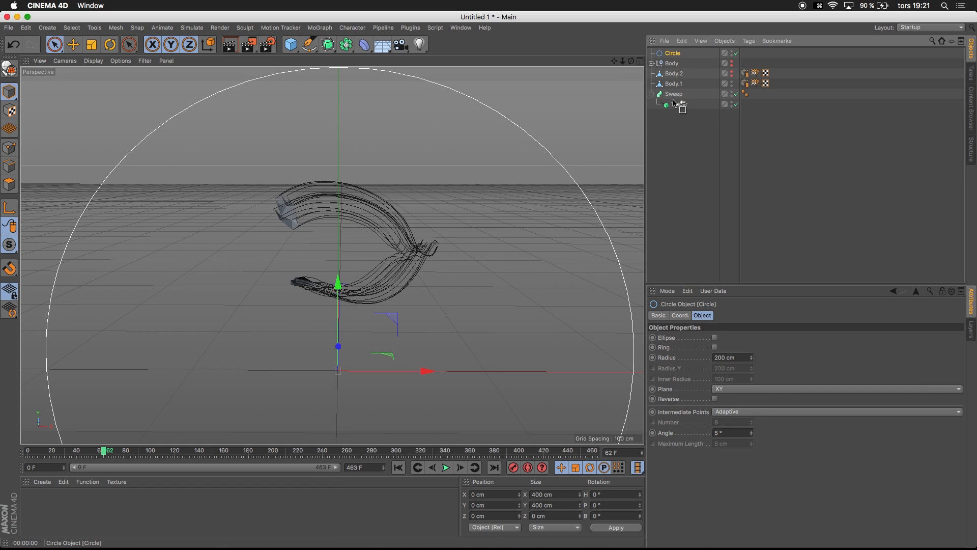
drag(674, 104, 676, 103)
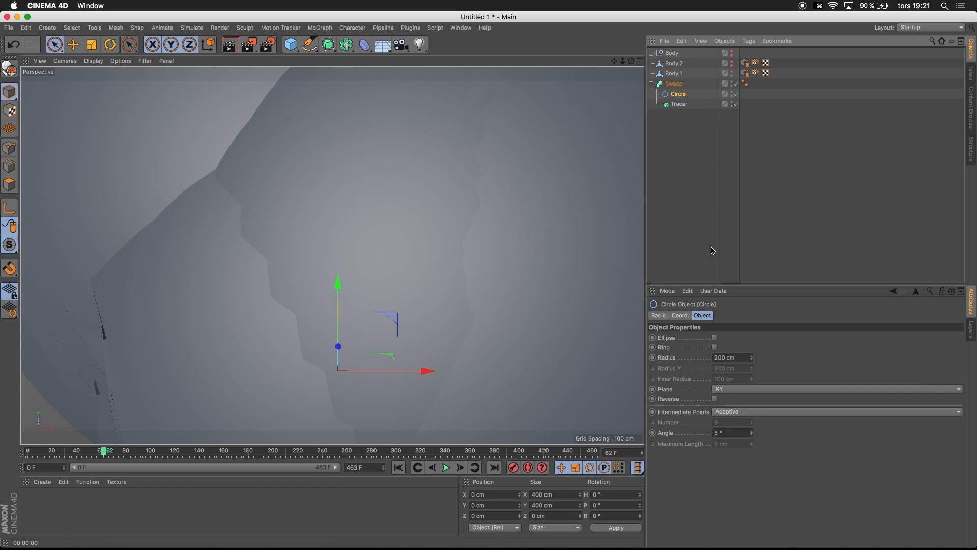
Set the Circle profile's radius to 1 cm and refine it to 0.9 cm
click(744, 356)
text(1)
key(Return)
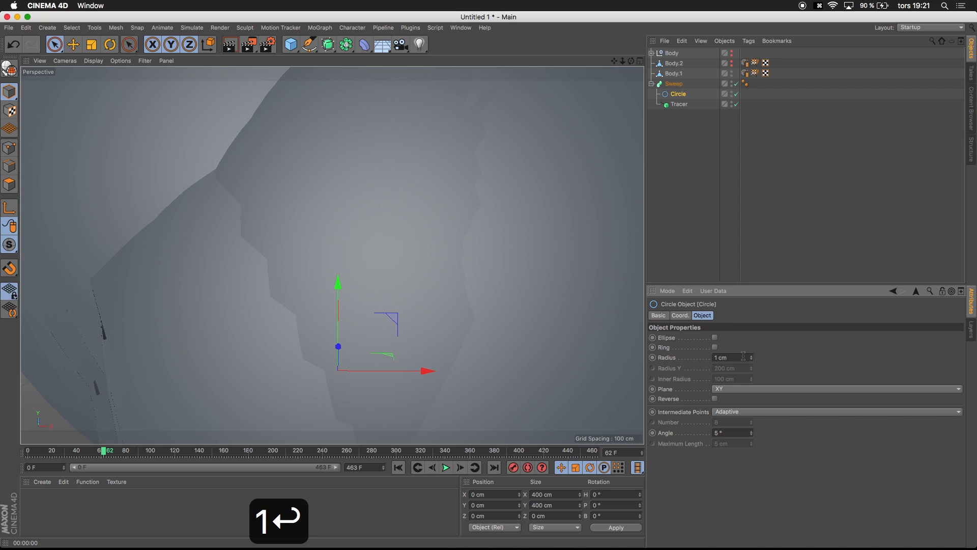
double_click(744, 356)
text(0.9)
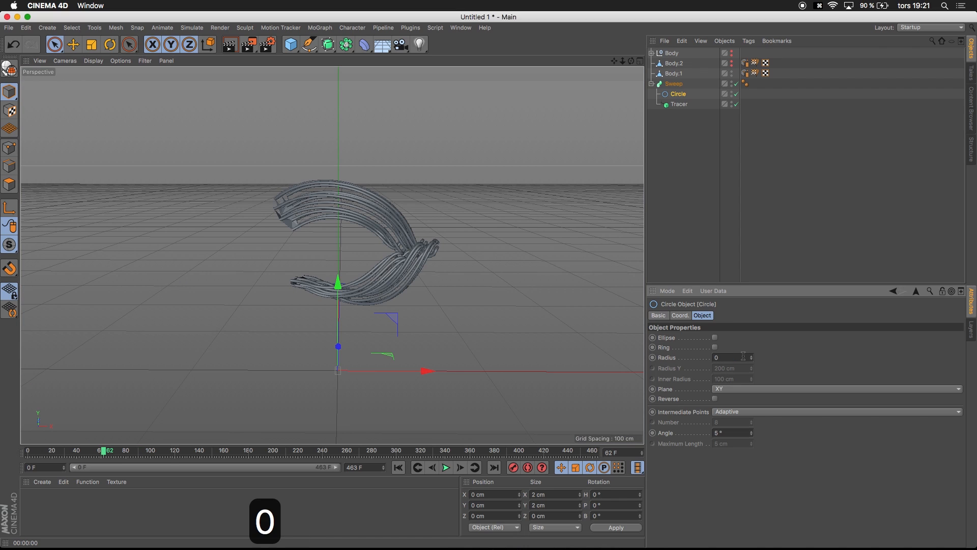
key(Return)
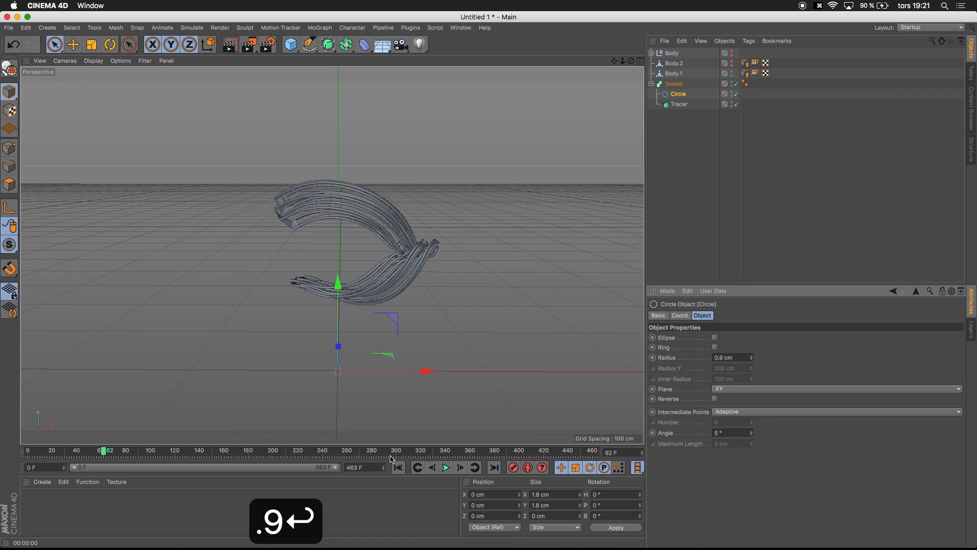
Play the animation from the start to about frame 61 and test-render the viewport to check the swept trails
click(398, 468)
click(445, 467)
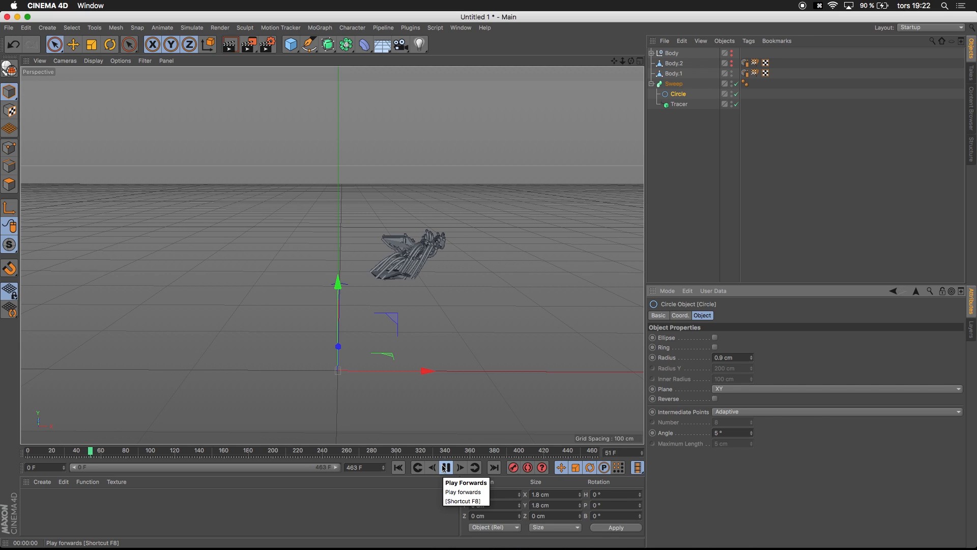
click(446, 467)
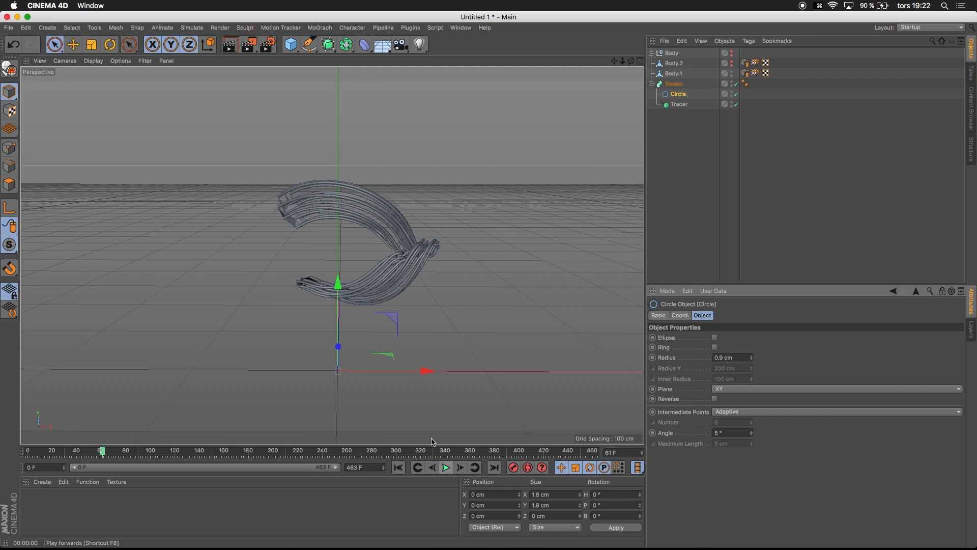
key(ctrl+r)
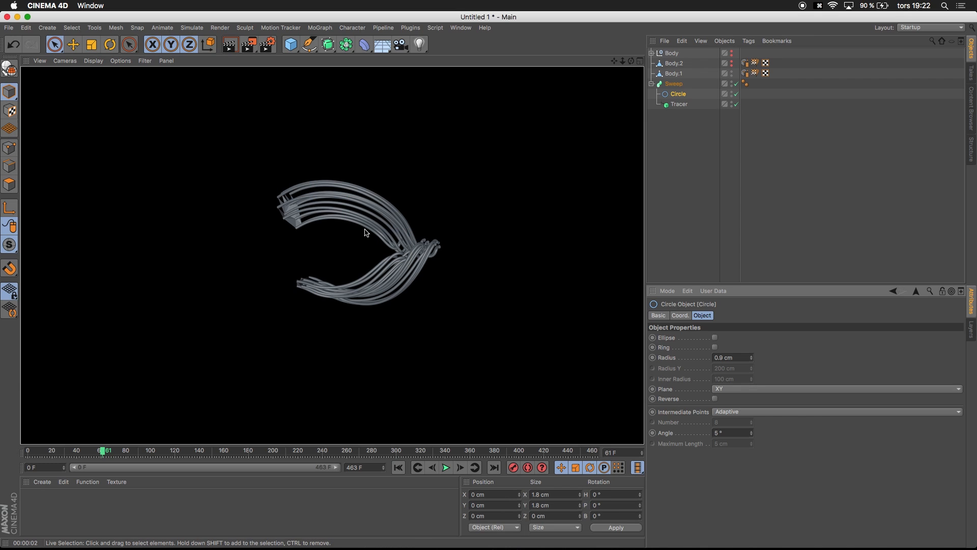
click(365, 232)
Collapse the Sweep hierarchy, hide the hands mesh Body.1, and make the full-body mesh Body.2 visible
click(679, 104)
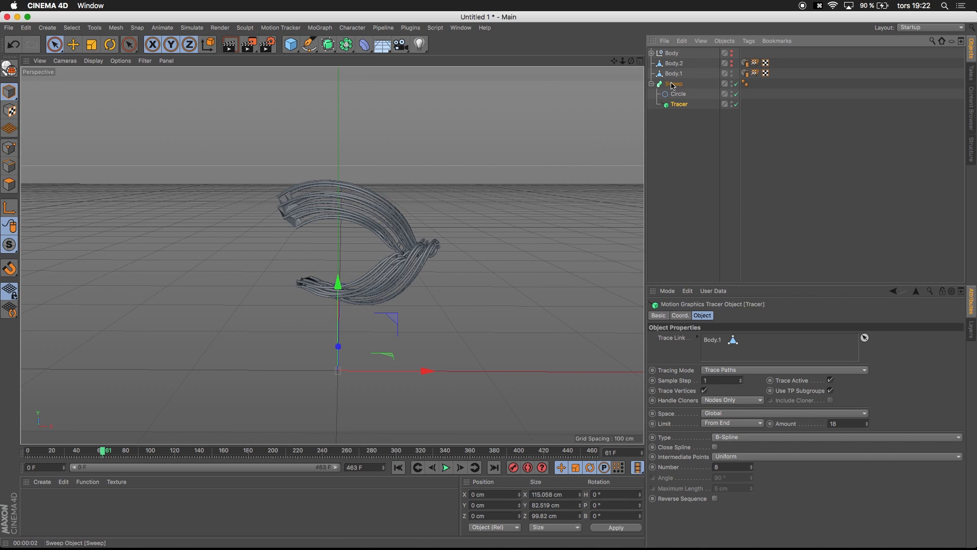
click(673, 85)
click(652, 83)
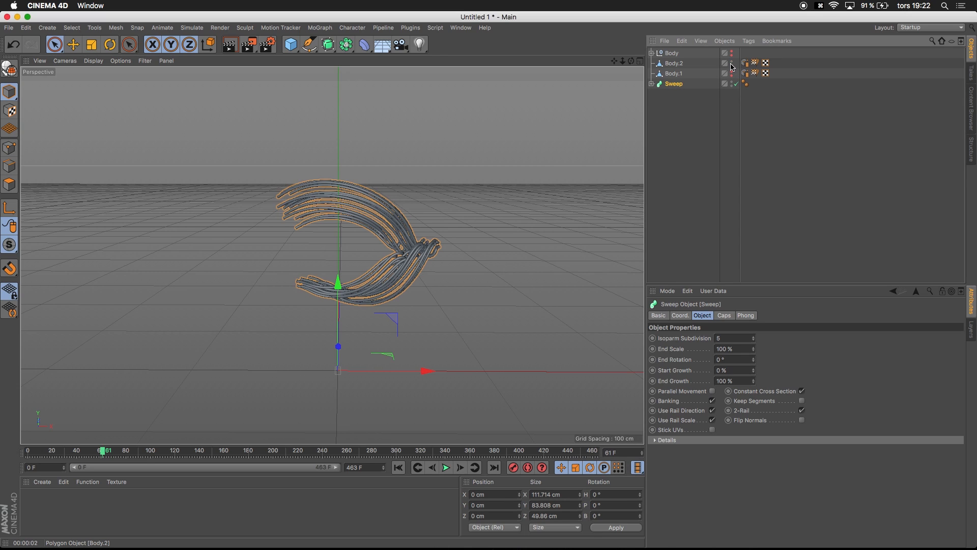
click(731, 63)
click(682, 64)
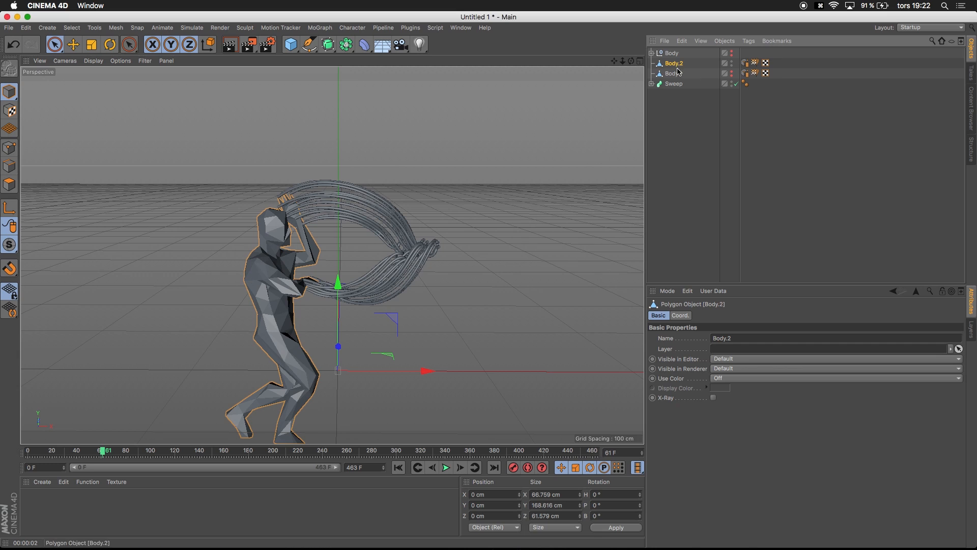
Set the intermediate points of the Sweep's Circle profile to None
click(673, 84)
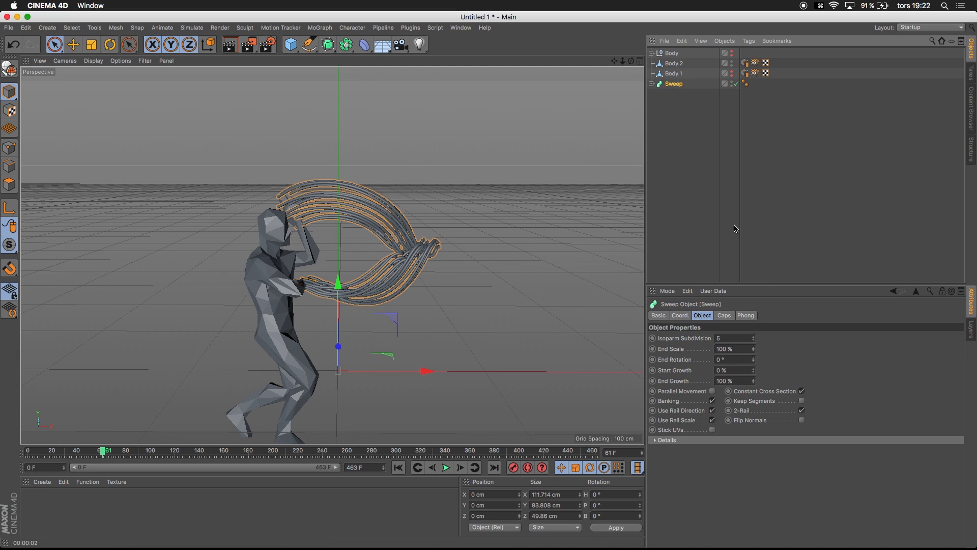
click(652, 84)
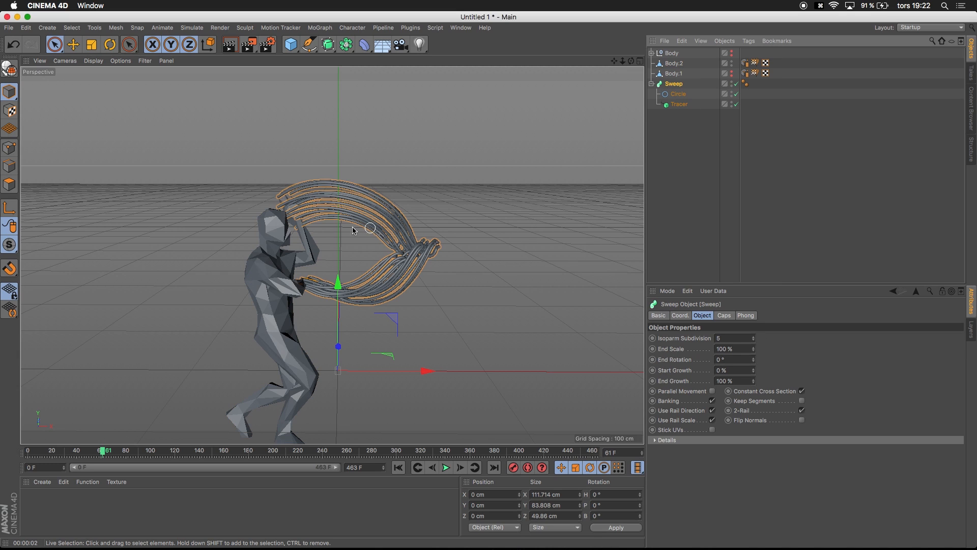
click(678, 94)
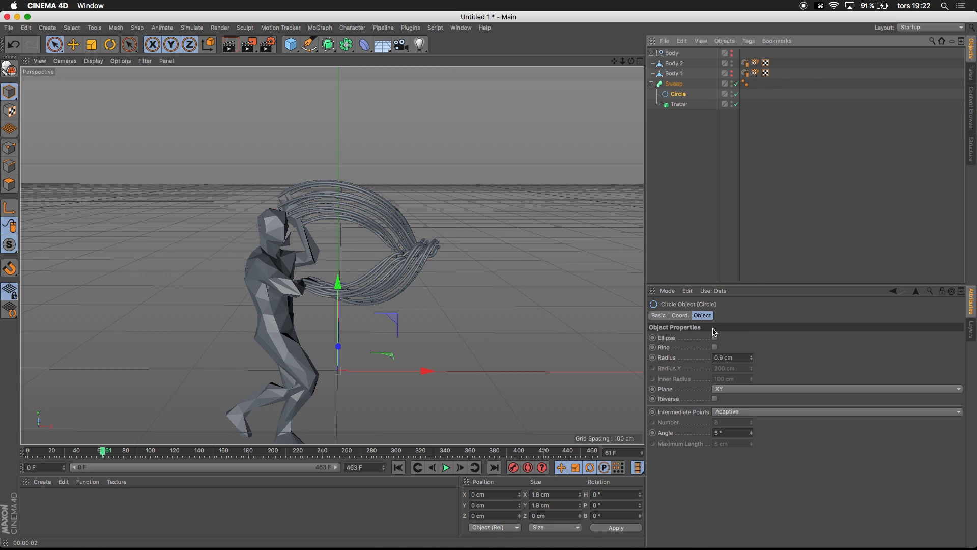
click(732, 412)
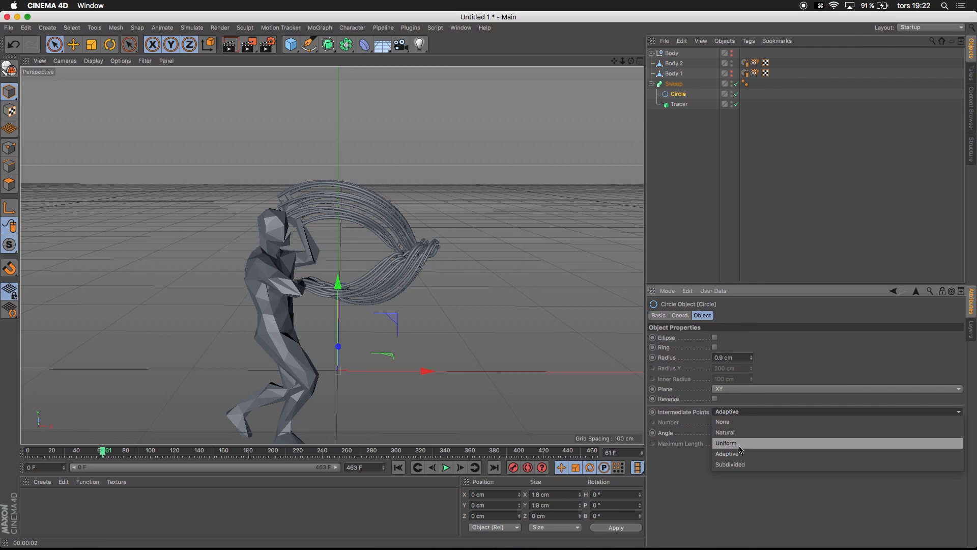
click(670, 387)
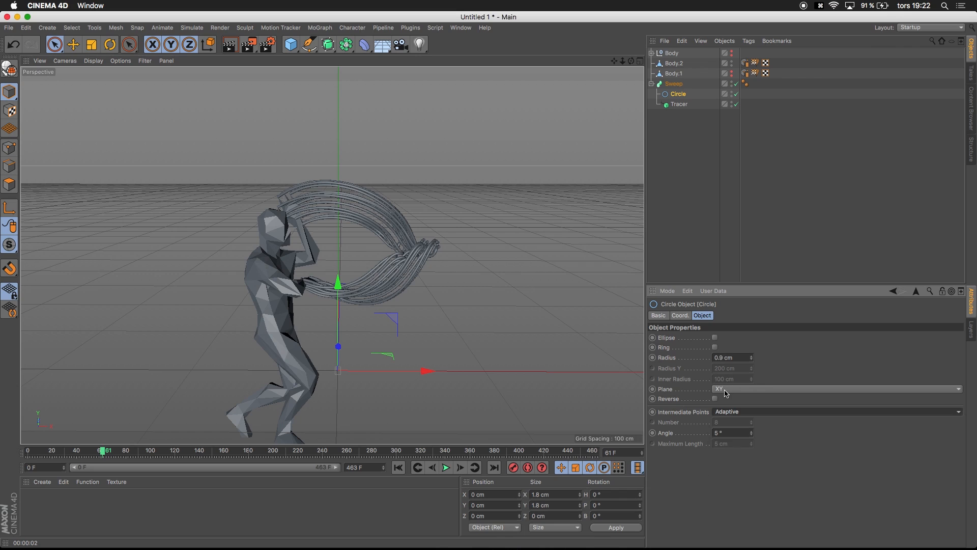
click(725, 412)
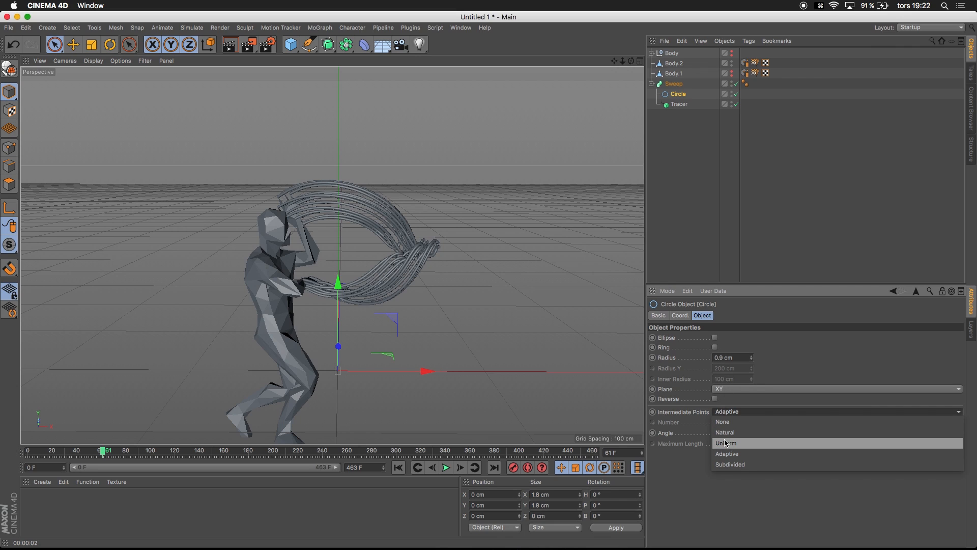
click(723, 423)
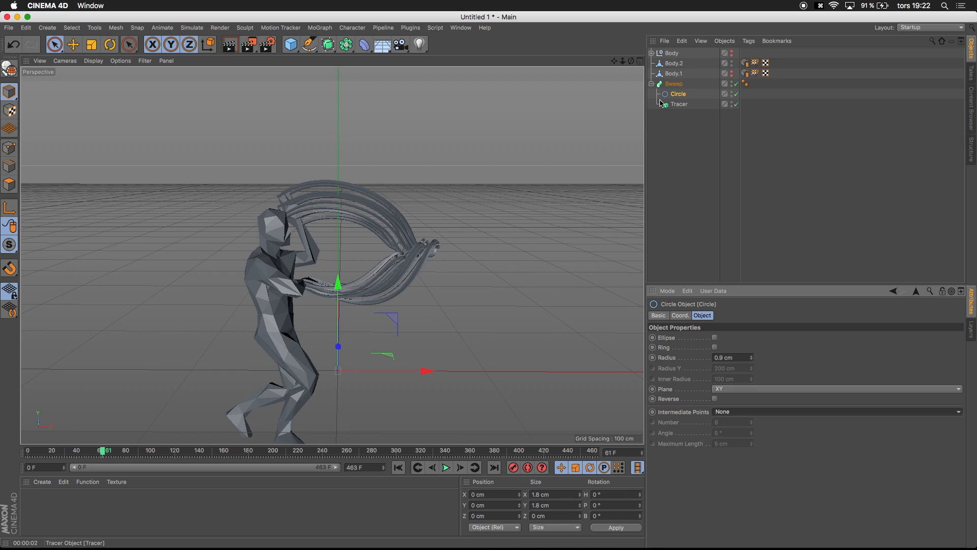
Set the Sweep's isoparm subdivision to 2, enable Keep Segments, and disable Banking, Constant Cross Section, Use Rail Direction and Use Rail Scale
click(673, 83)
click(731, 337)
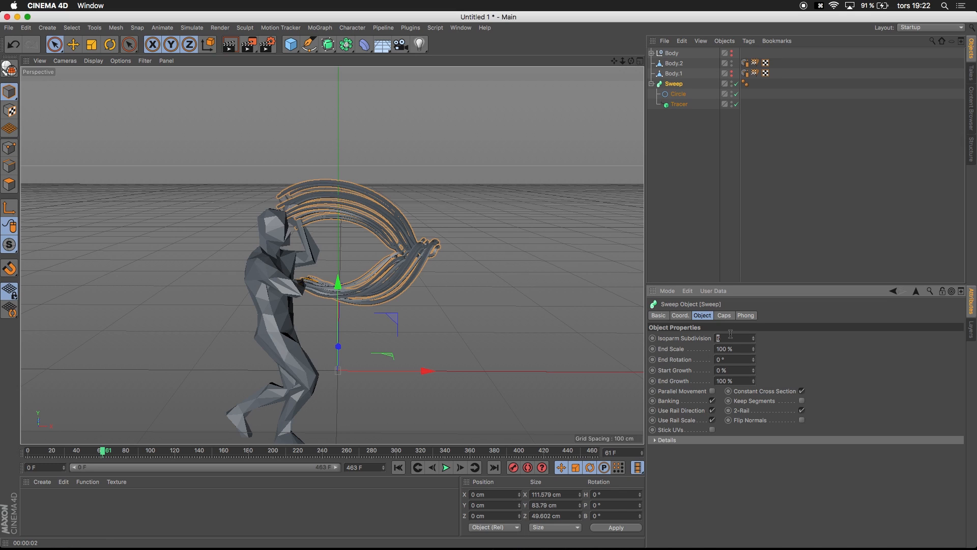
text(2)
key(Return)
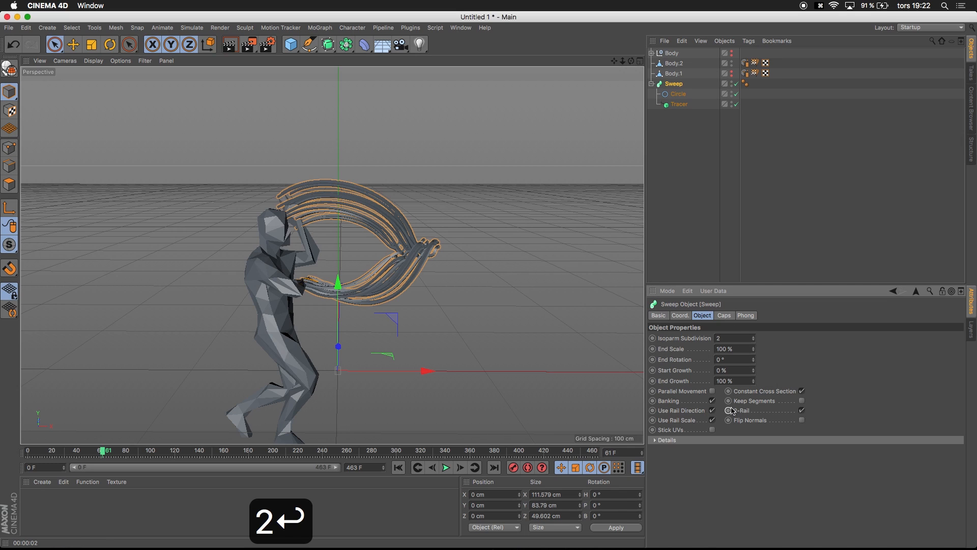
click(713, 410)
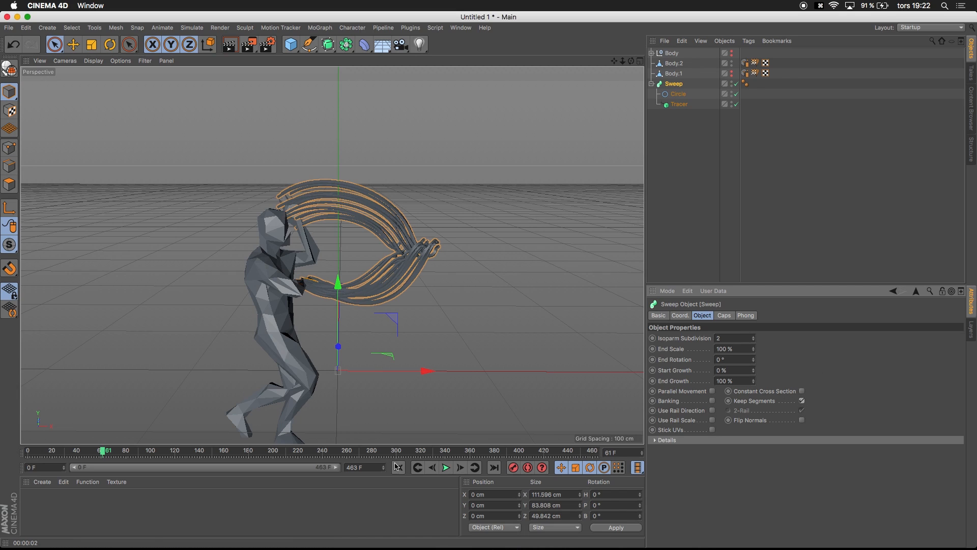
click(652, 84)
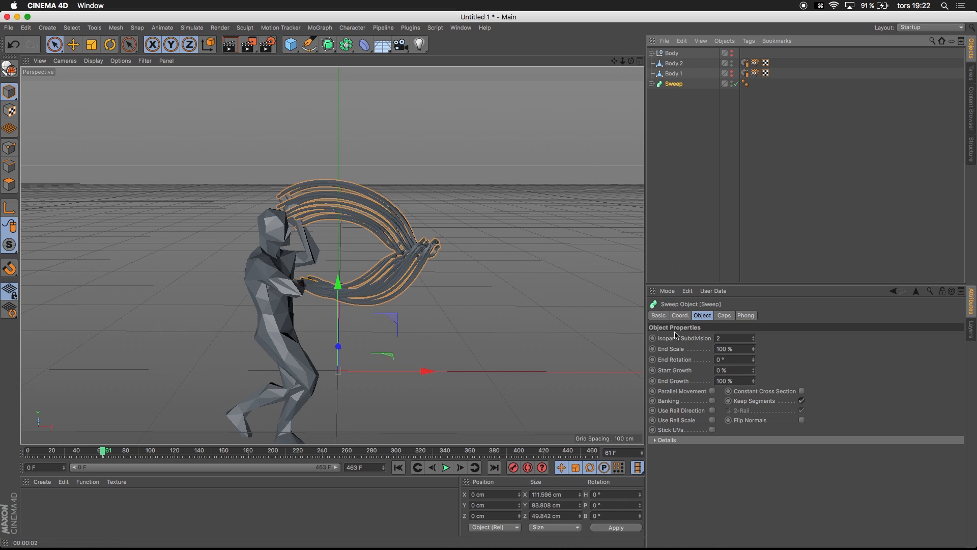
Shape the Sweep's Scale curve to start at 0 and ease in to full size at the end, tapering the trails
click(656, 440)
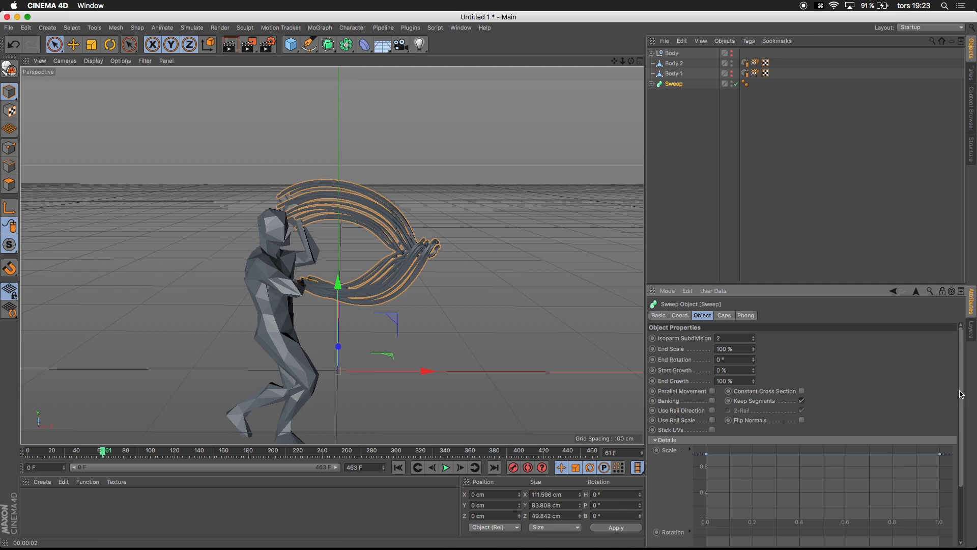
scroll(815, 387, down, 4)
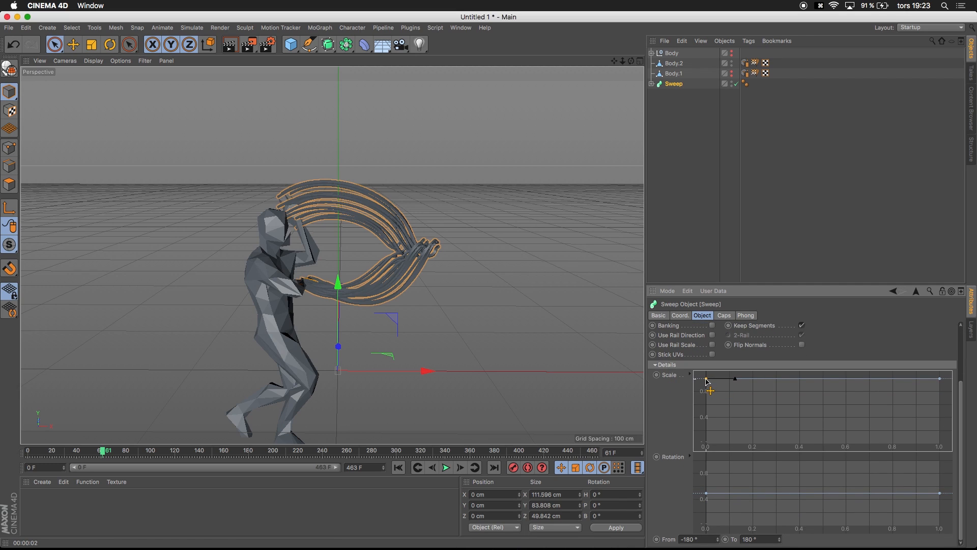
drag(706, 380, 783, 438)
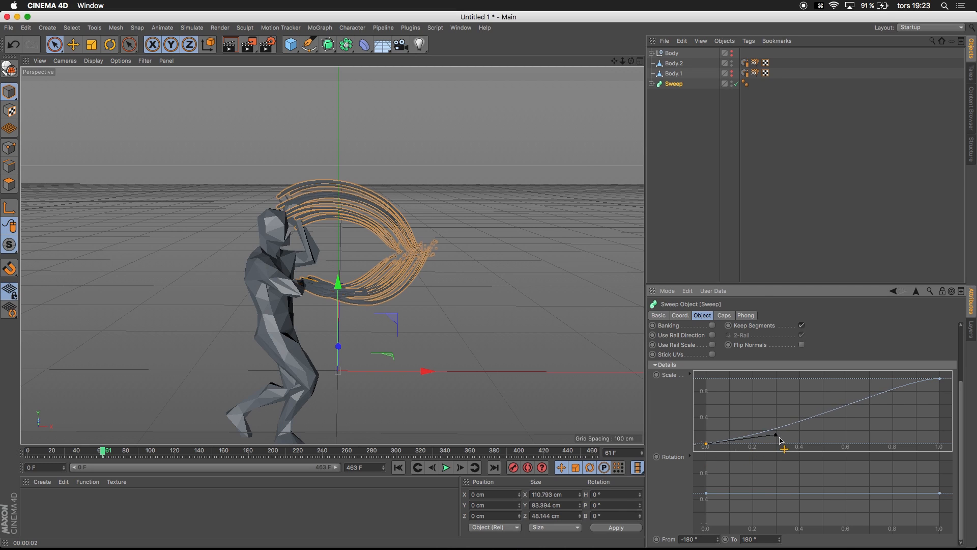
click(940, 379)
drag(913, 381, 897, 429)
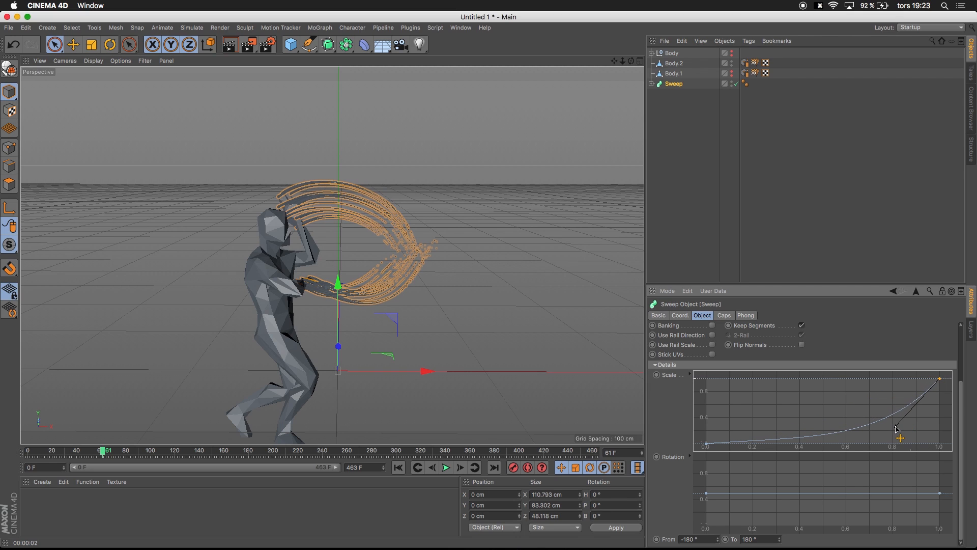
click(485, 276)
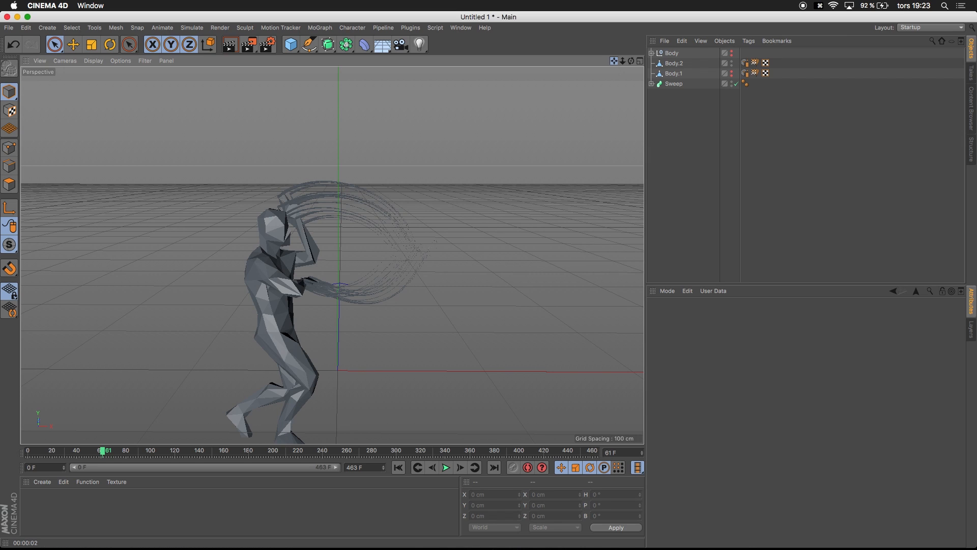
Add a Floor and lower it beneath the character's feet to about -47.6 cm in Y
drag(615, 62, 619, 19)
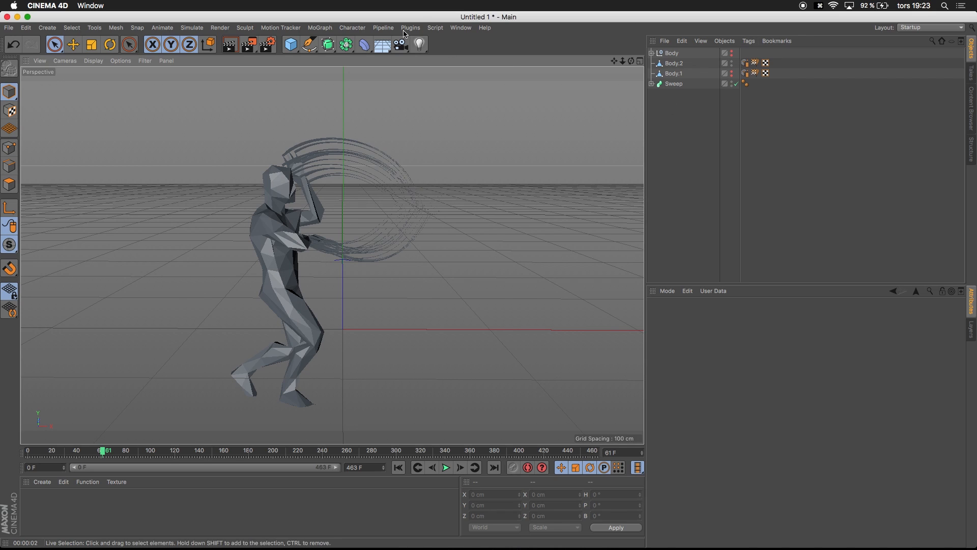
click(383, 45)
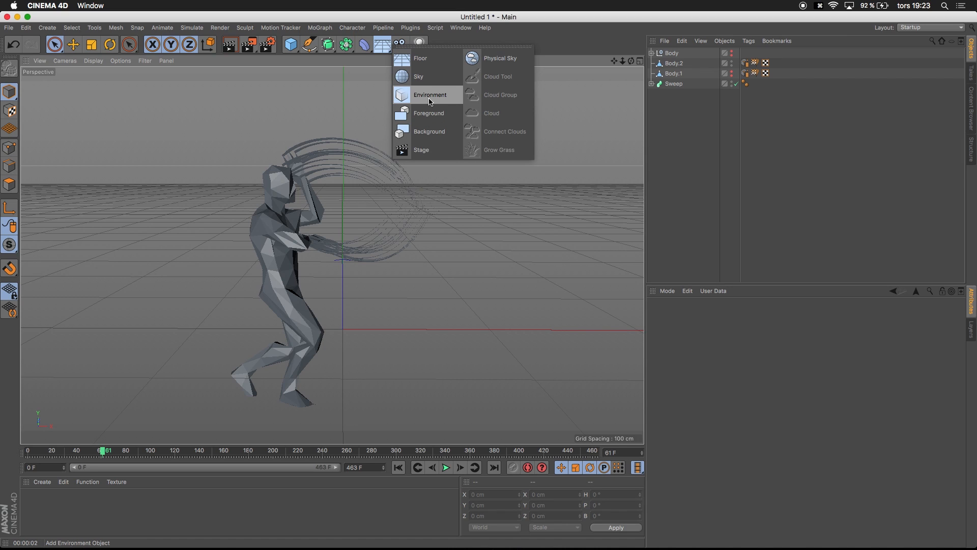
click(420, 59)
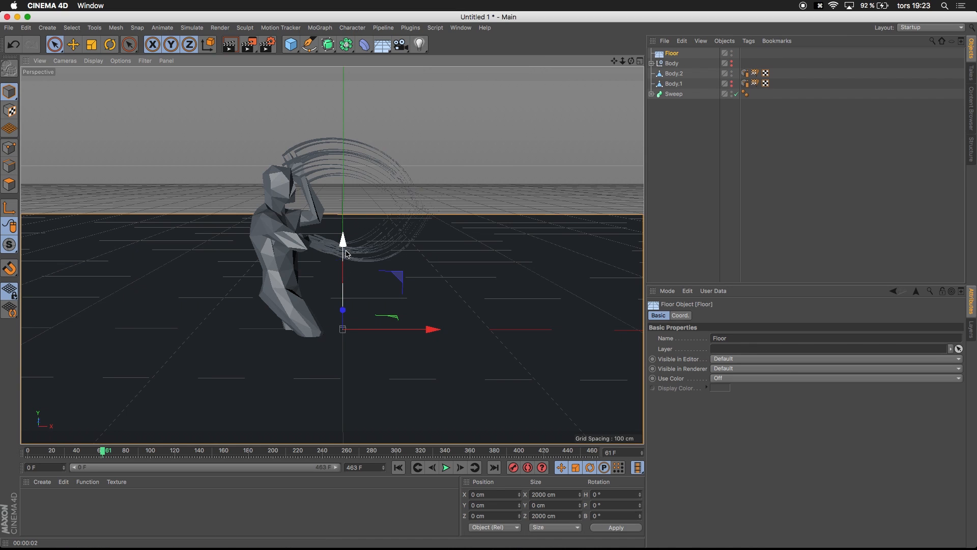
drag(342, 253, 340, 314)
Set the Floor's scale to 2 on the X, Y and Z axes
key(t)
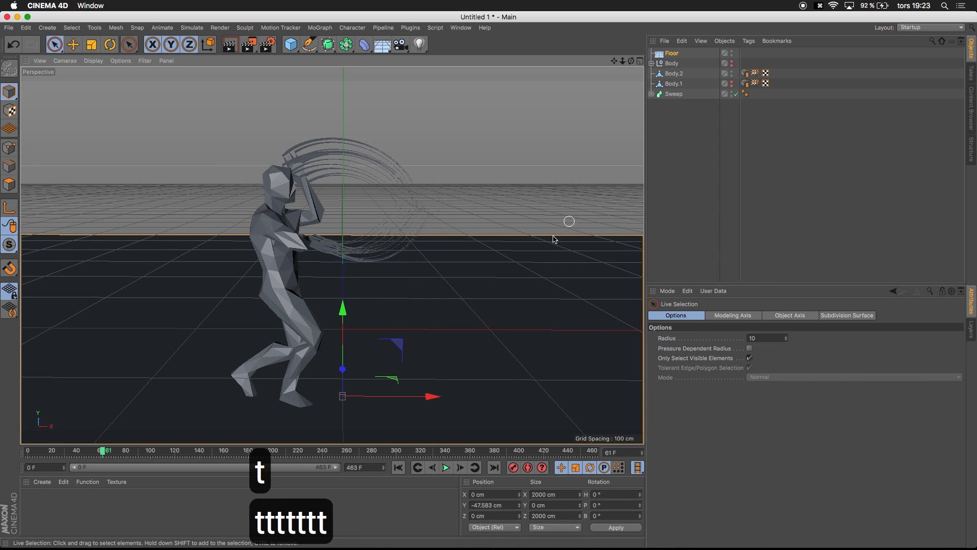
click(669, 54)
click(681, 315)
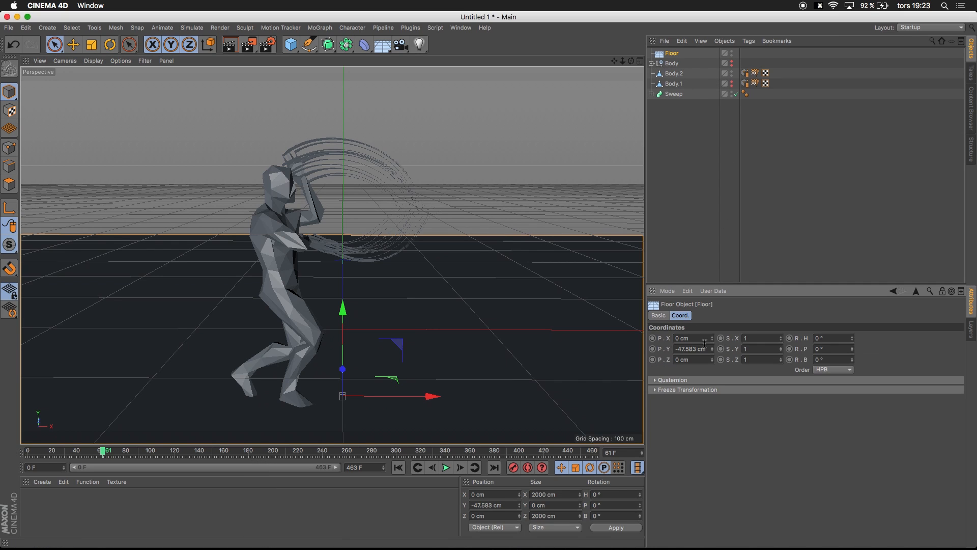
text(2)
key(Tab)
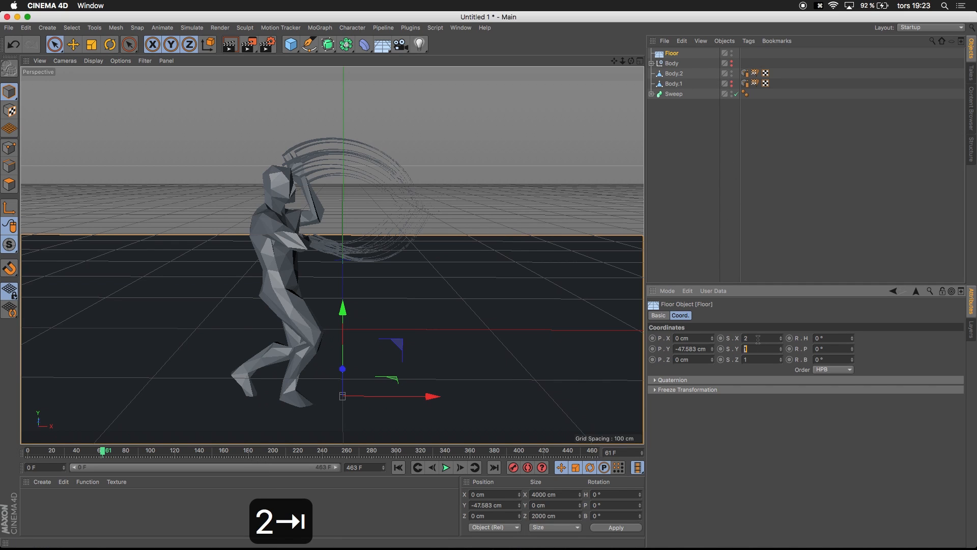
text(2)
key(Tab)
text(2)
key(Return)
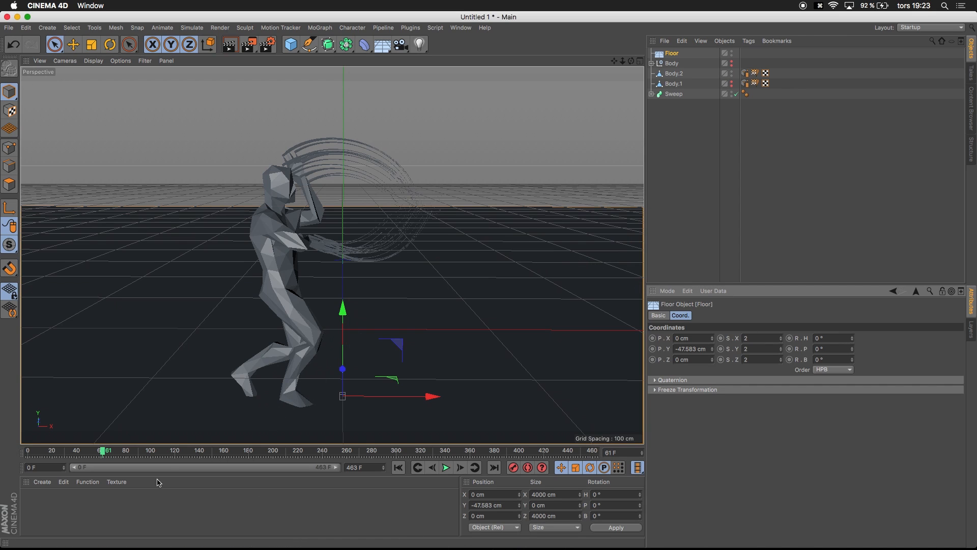
Create a new material and open it for editing, nudging the Floor down to about -48 cm in Y
double_click(21, 514)
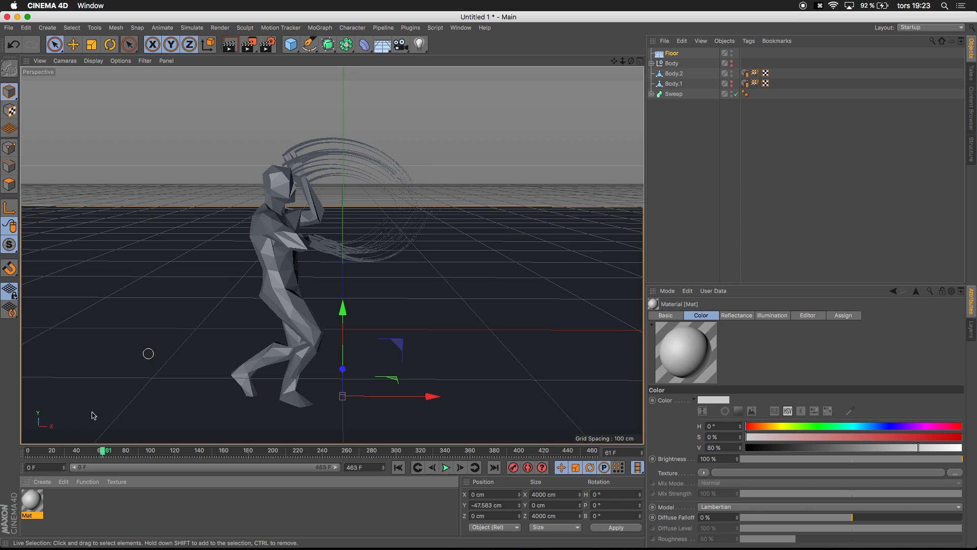
drag(345, 308, 344, 310)
click(39, 498)
double_click(32, 500)
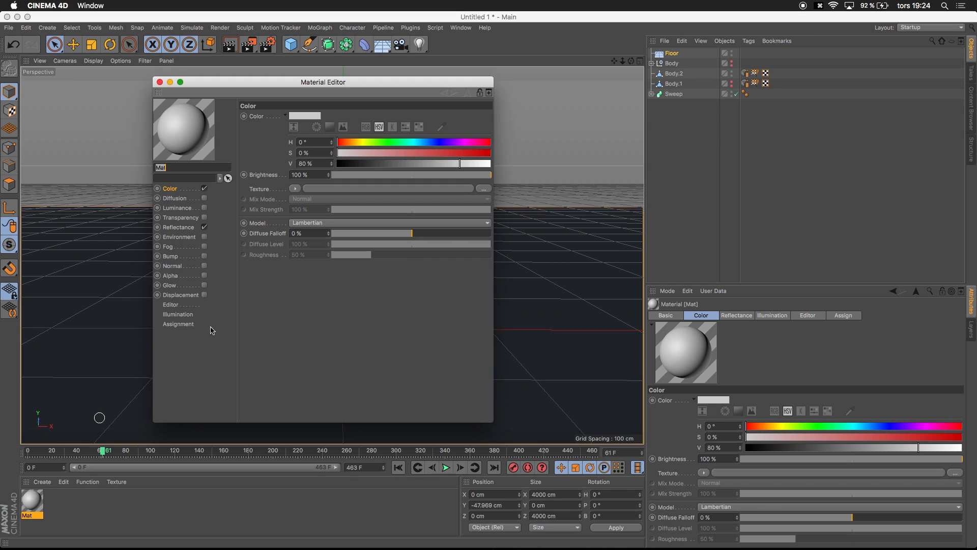
drag(292, 81, 594, 25)
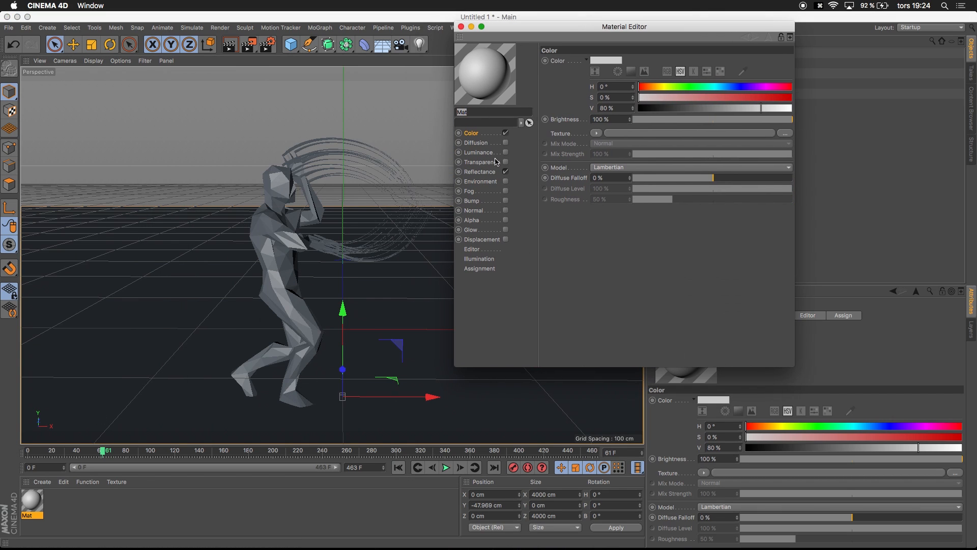
Disable the material's Color channel and enable Luminance with a brightness of 145%
click(505, 133)
click(505, 152)
click(479, 153)
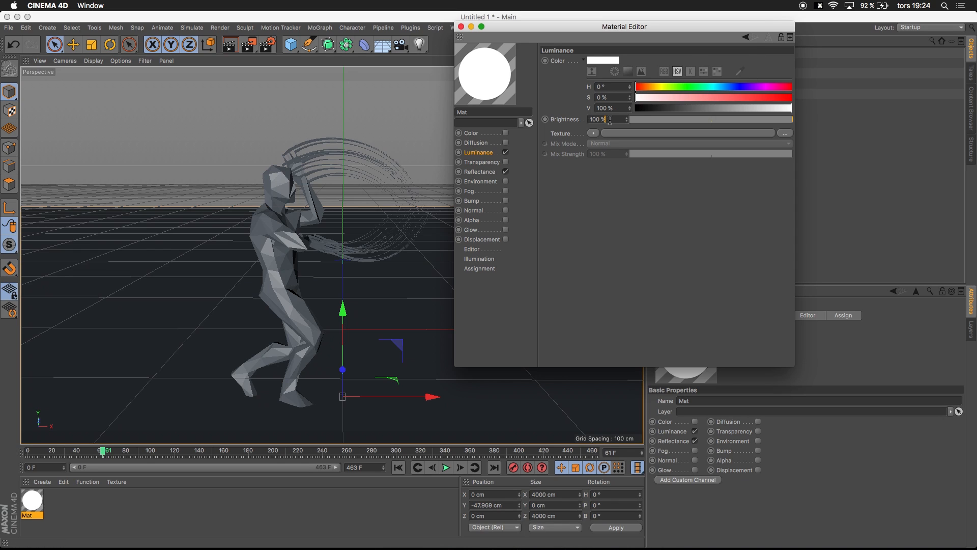
text(145)
key(Return)
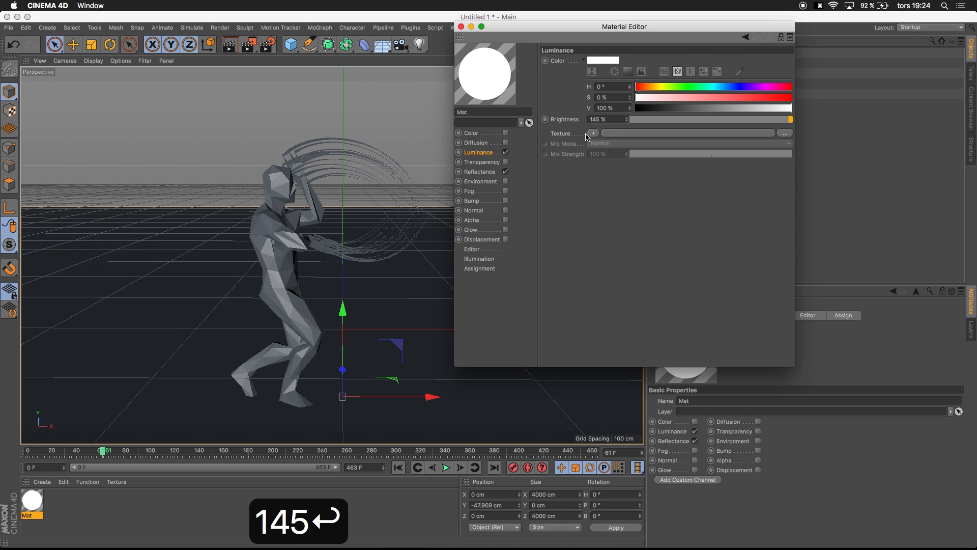
Load a Gradient shader as the Luminance texture and set its type to 2D - V
click(595, 134)
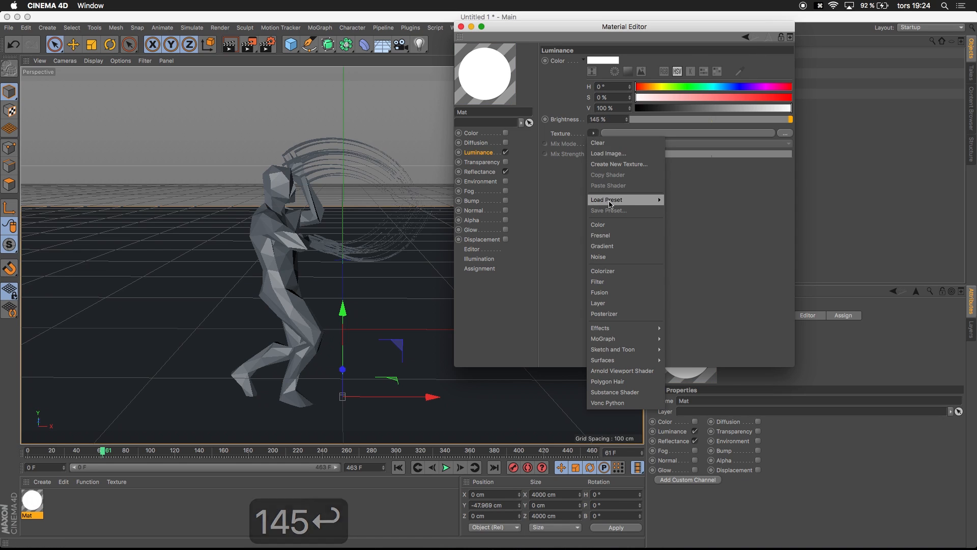
click(606, 246)
click(614, 134)
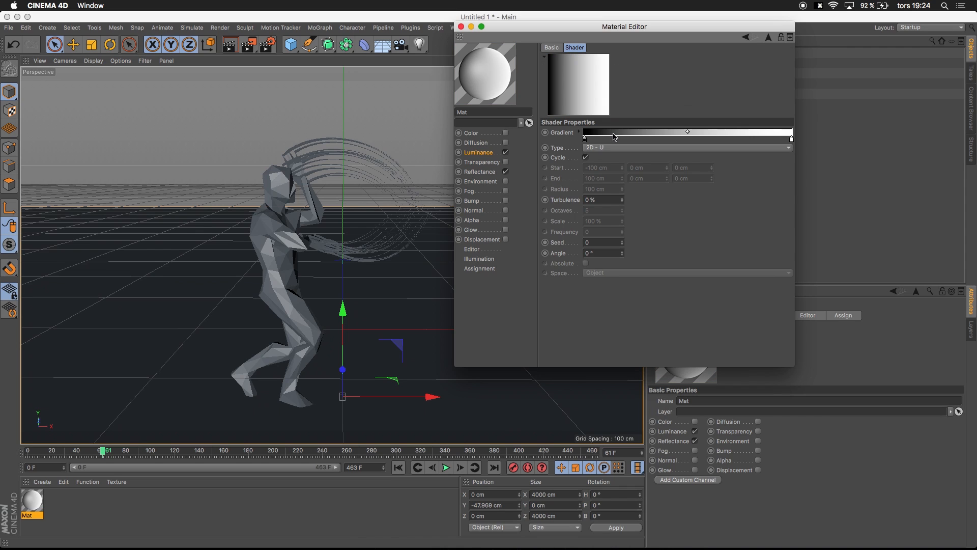
click(589, 146)
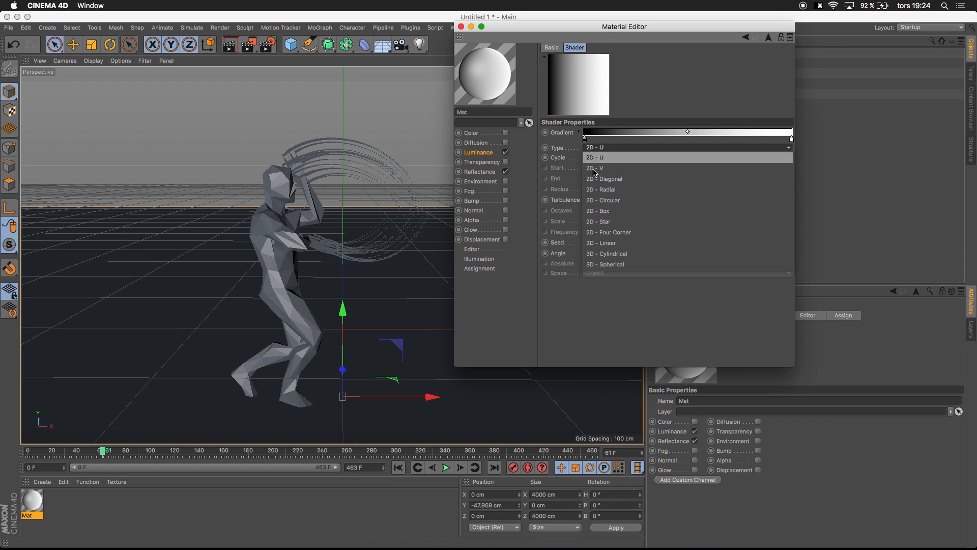
click(593, 157)
Reverse the gradient's colours by making the start knot white and the end knot black
double_click(585, 140)
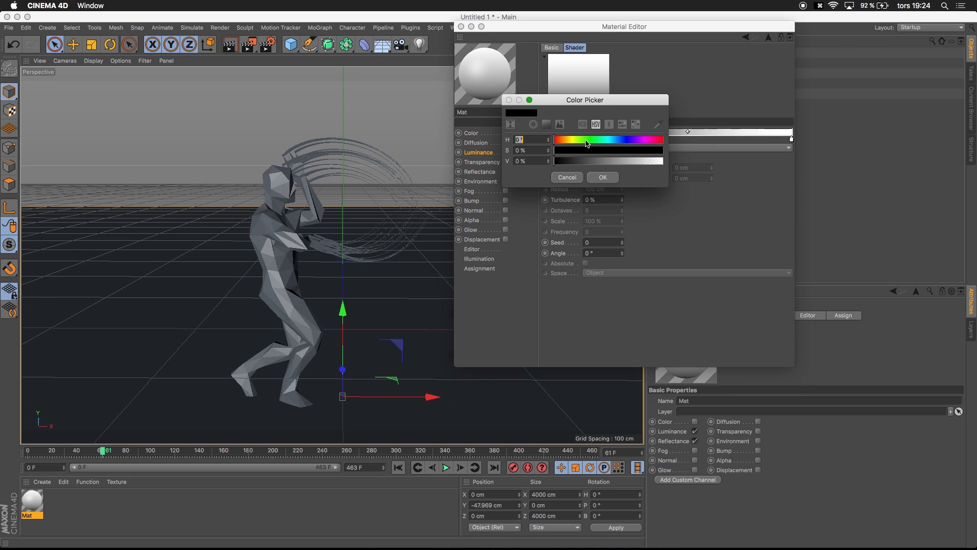
drag(585, 163, 662, 161)
click(603, 177)
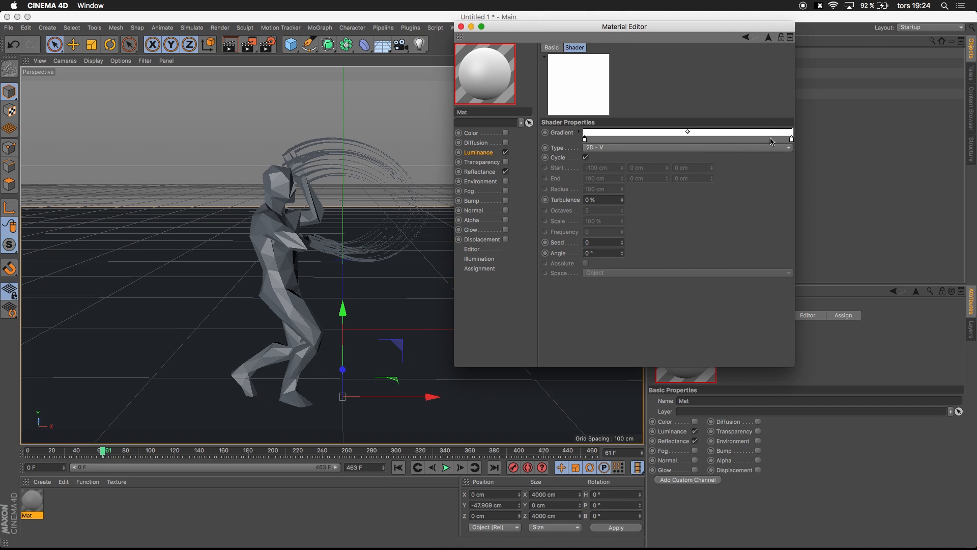
double_click(791, 138)
drag(775, 160, 758, 160)
click(807, 175)
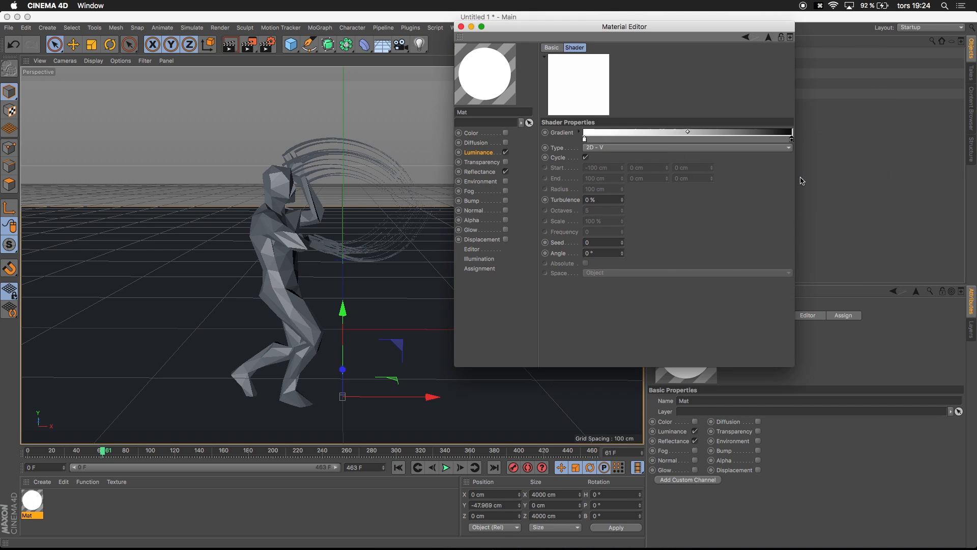
Add a middle knot to the gradient and make it bright blue with hue 193° and 100% saturation and value
double_click(688, 141)
click(715, 137)
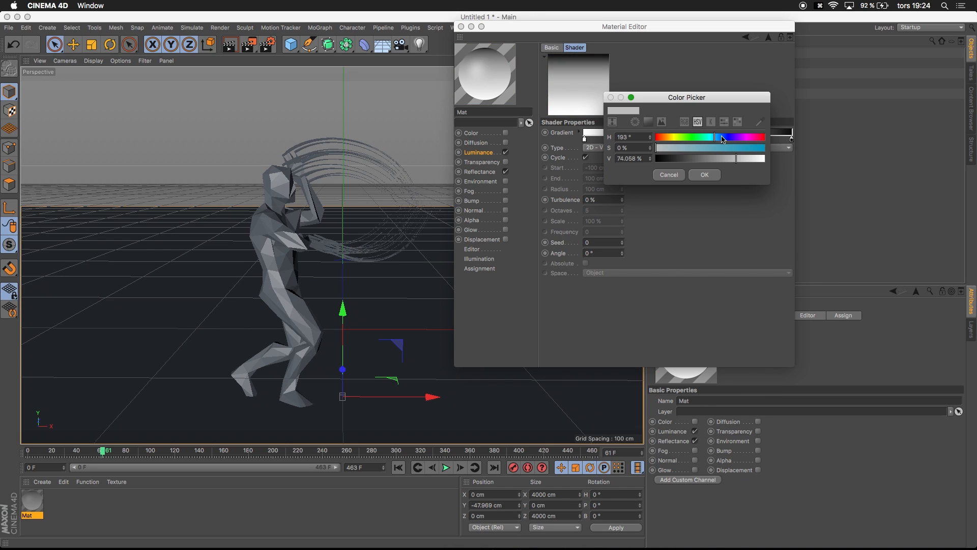
click(748, 147)
drag(752, 147, 753, 150)
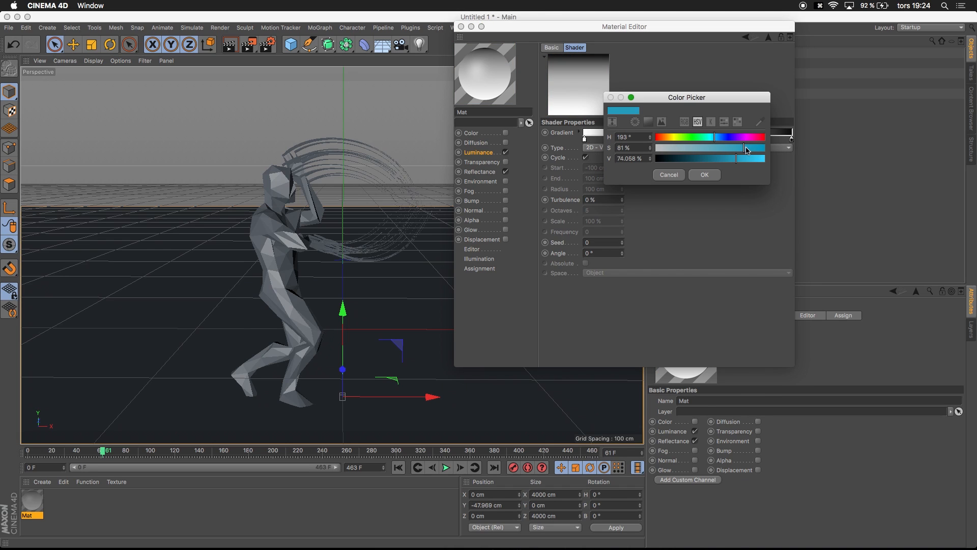
click(762, 158)
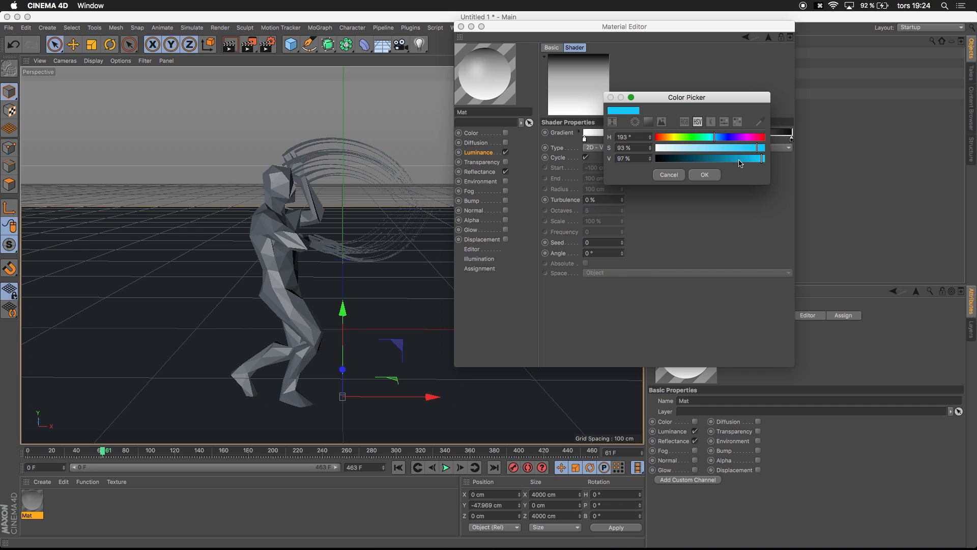
click(705, 174)
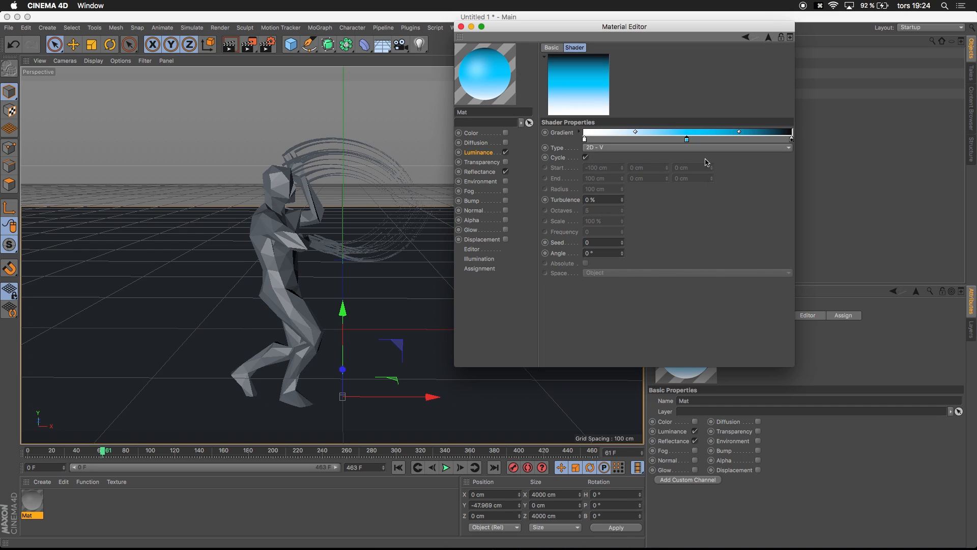
Shift the middle knot's hue to cyan and slide both gradient midpoint handles slightly toward the white end
double_click(688, 140)
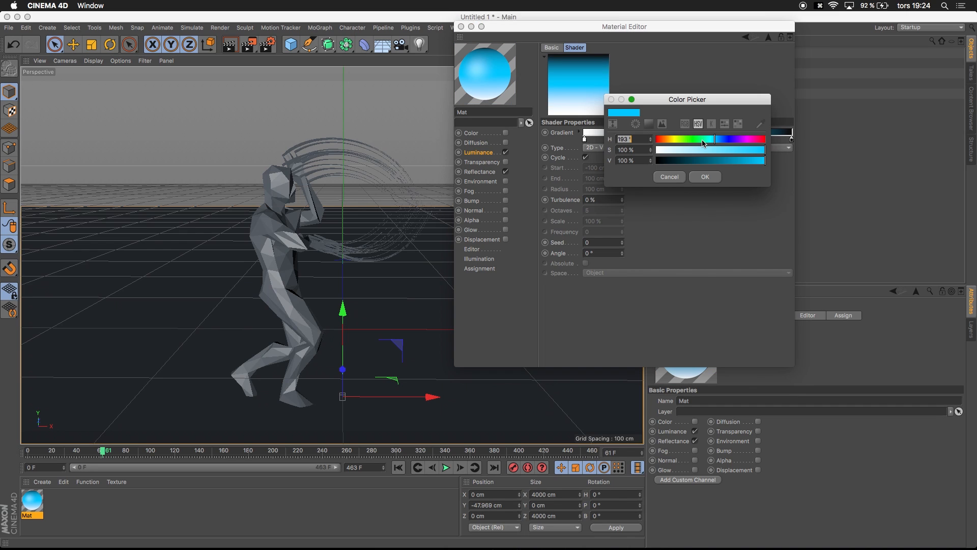
drag(713, 140, 711, 140)
click(705, 176)
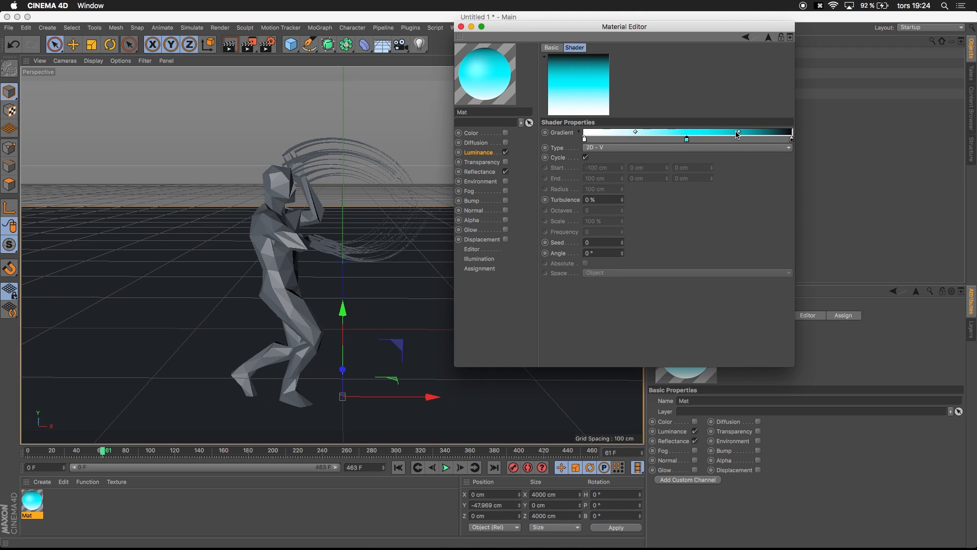
drag(739, 133, 722, 132)
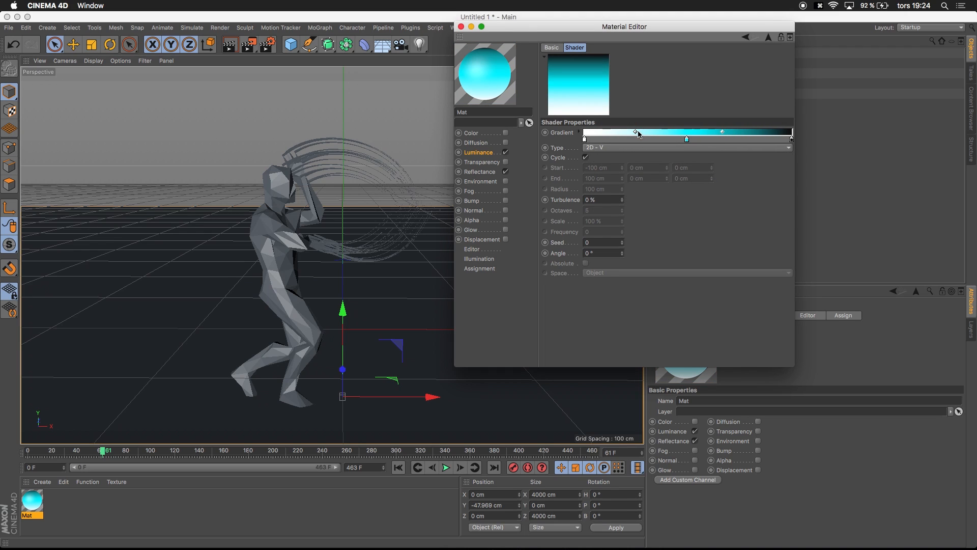
drag(616, 134, 616, 135)
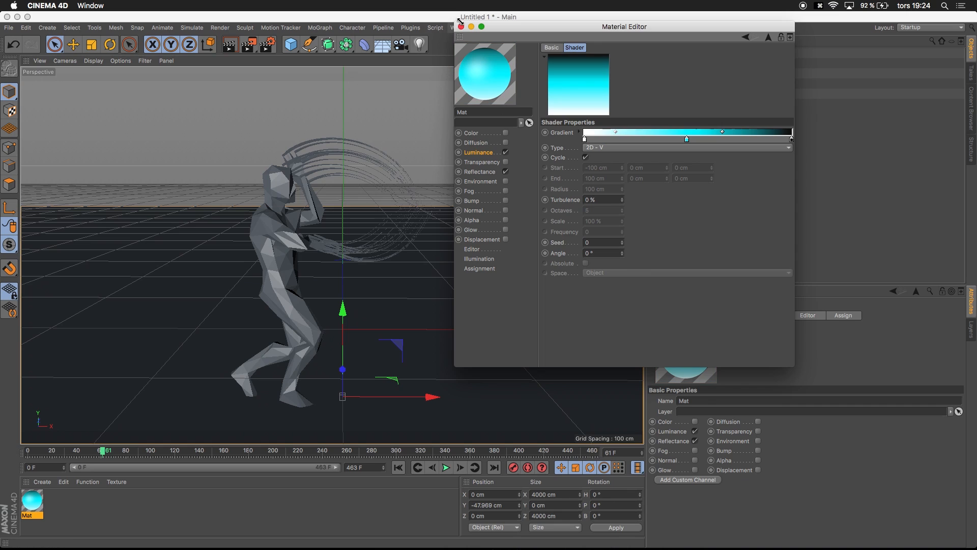
Set the Luminance texture's mix mode to Multiply and close the material editor
click(481, 153)
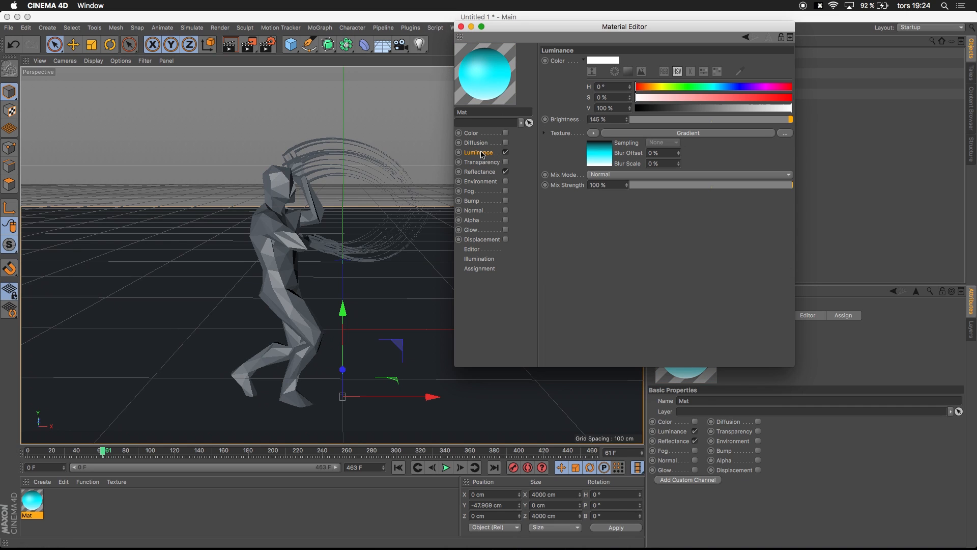
click(602, 178)
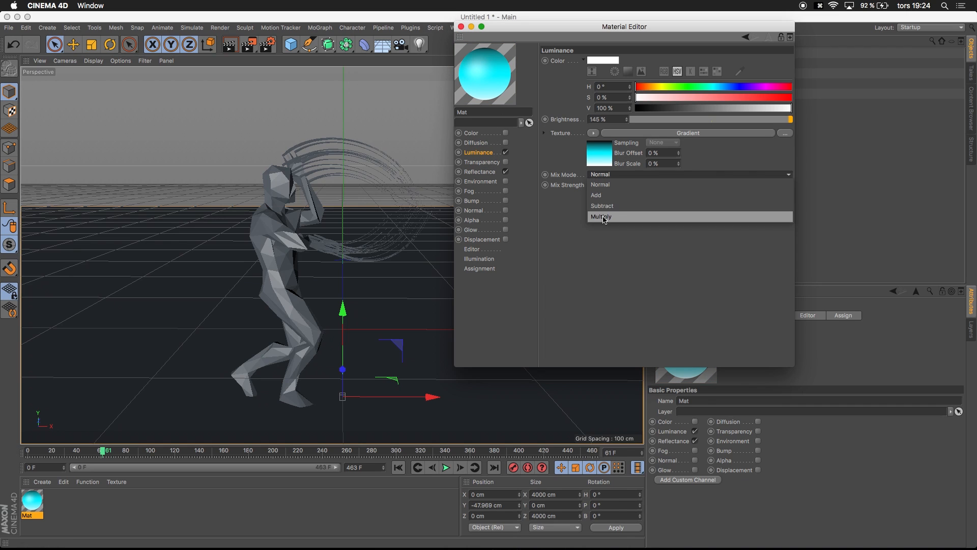
click(608, 216)
click(462, 27)
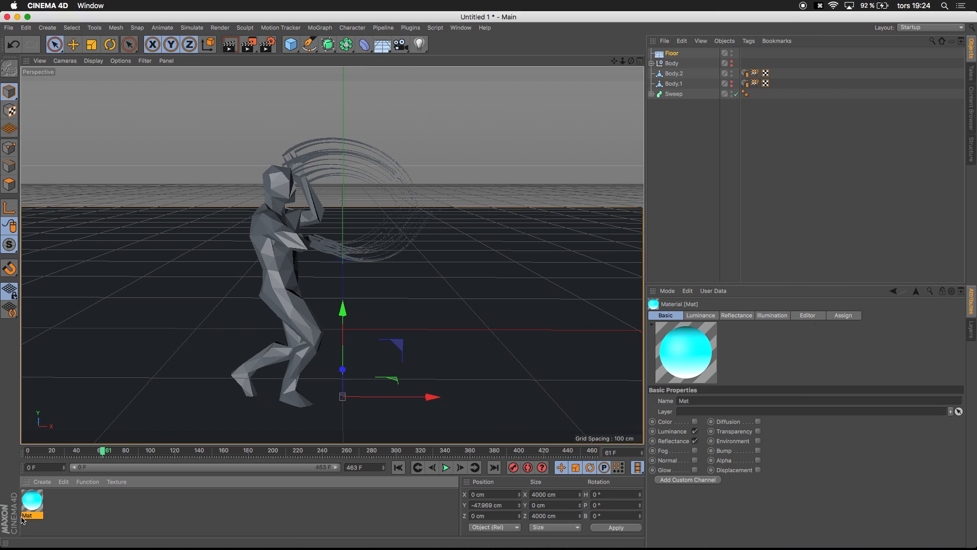
Apply the cyan gradient material to the Sweep object and render a preview of the view
drag(652, 112, 681, 97)
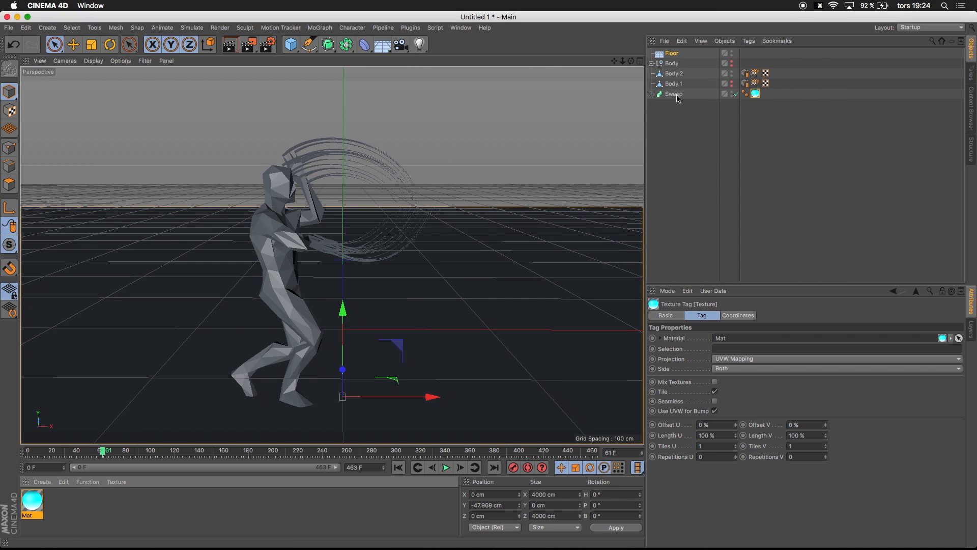
click(230, 44)
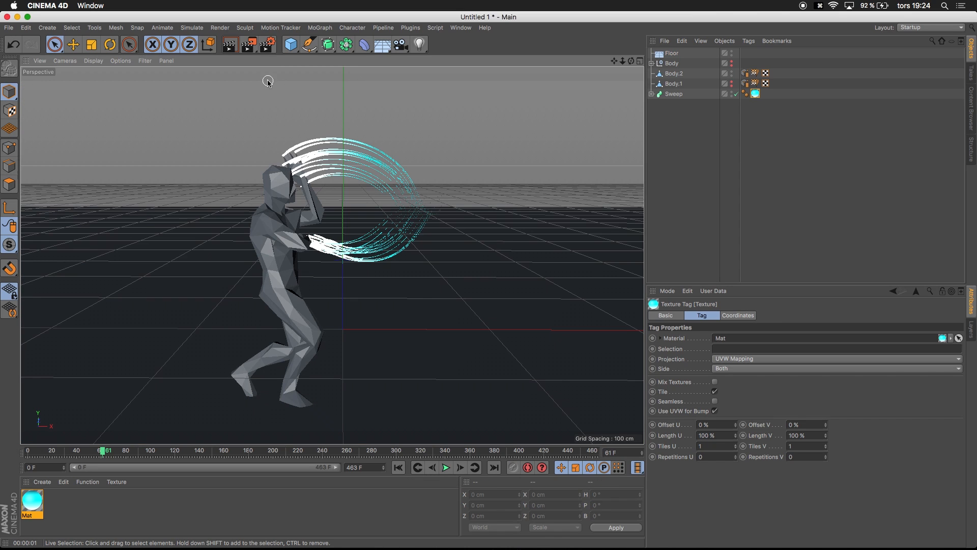
Add the Global Illumination and Ambient Occlusion effects to the render settings
key(super+b)
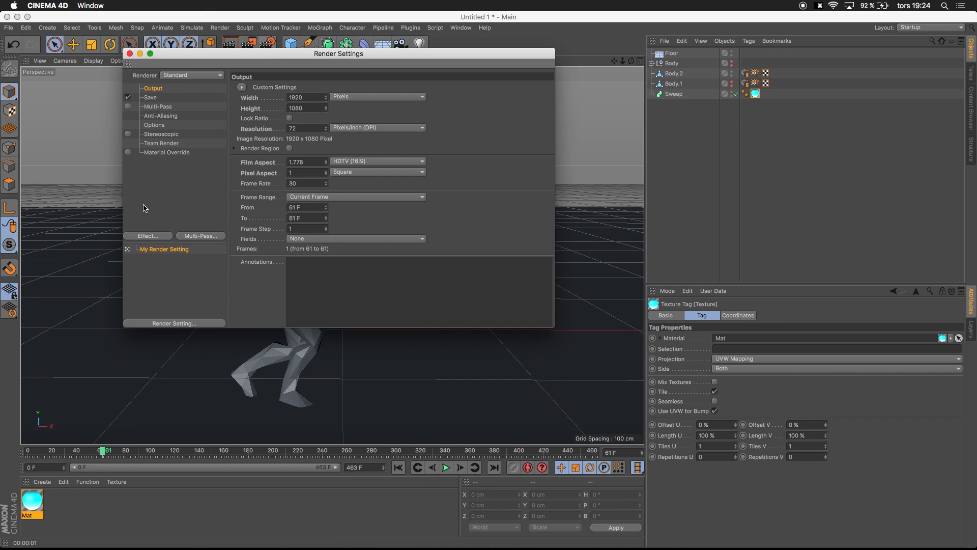
click(166, 236)
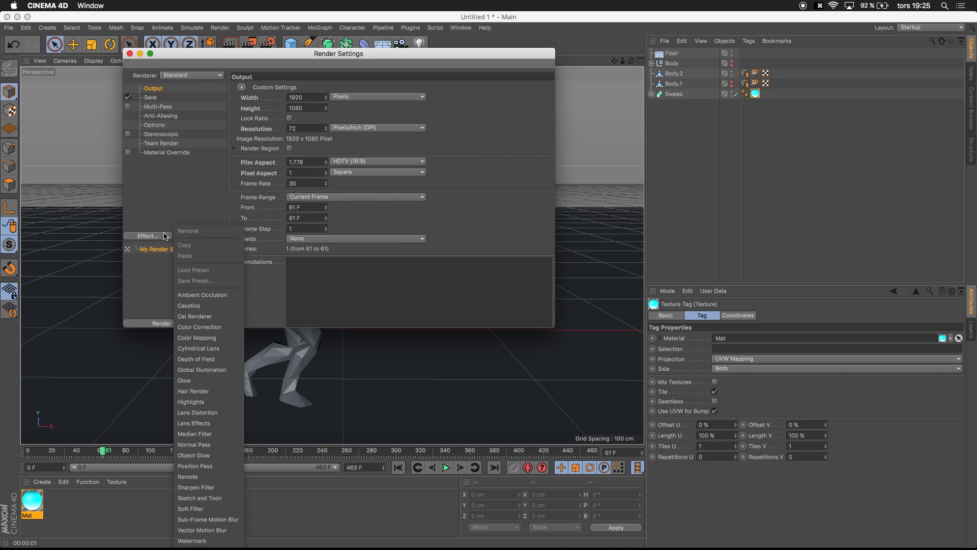
click(208, 370)
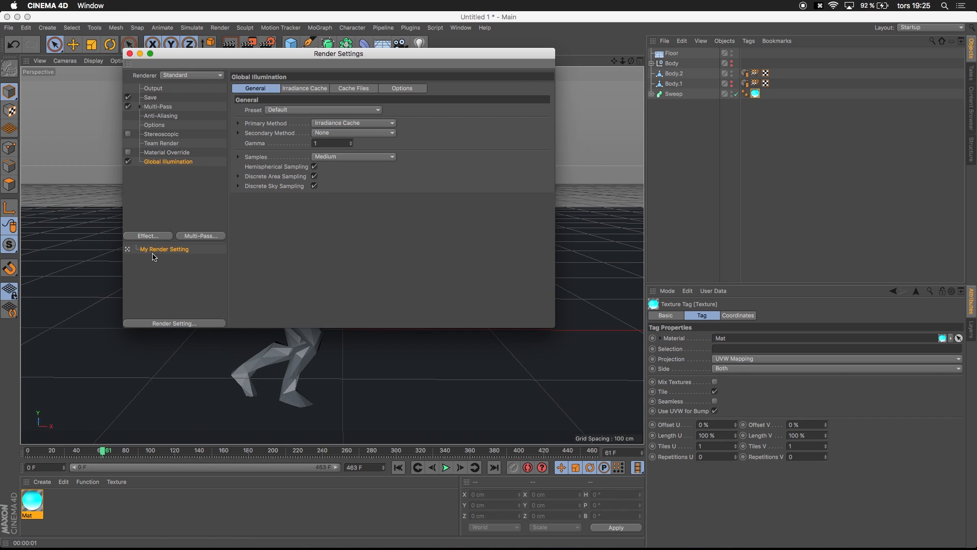
click(147, 236)
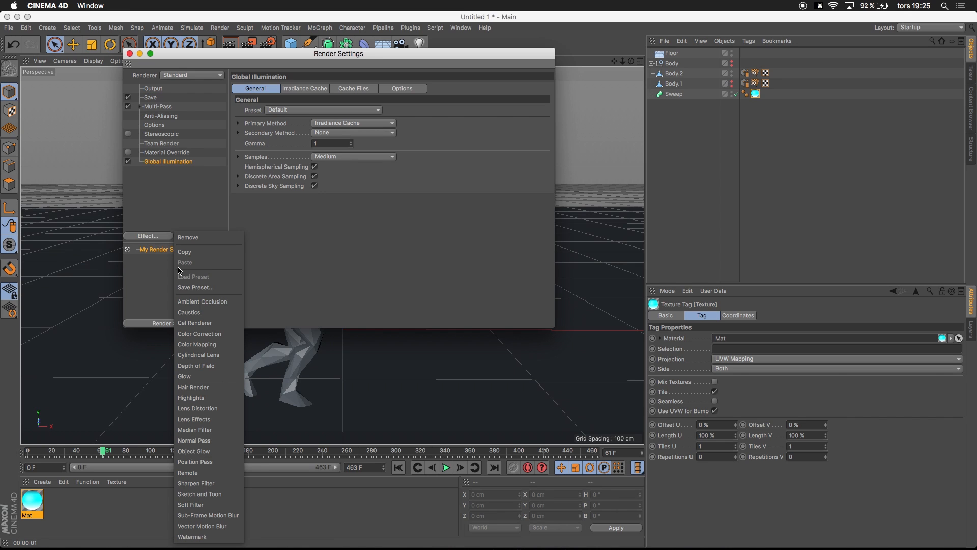
click(195, 303)
click(157, 162)
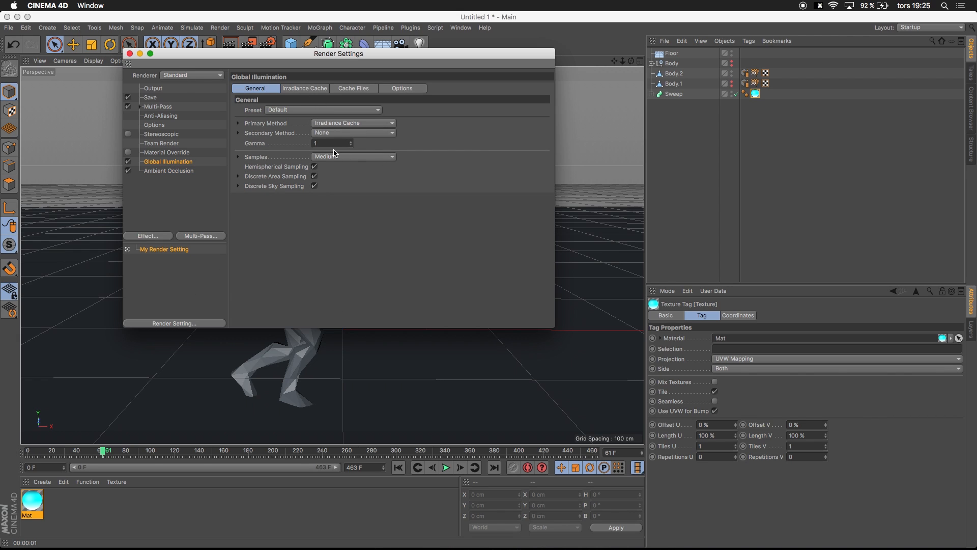
click(129, 54)
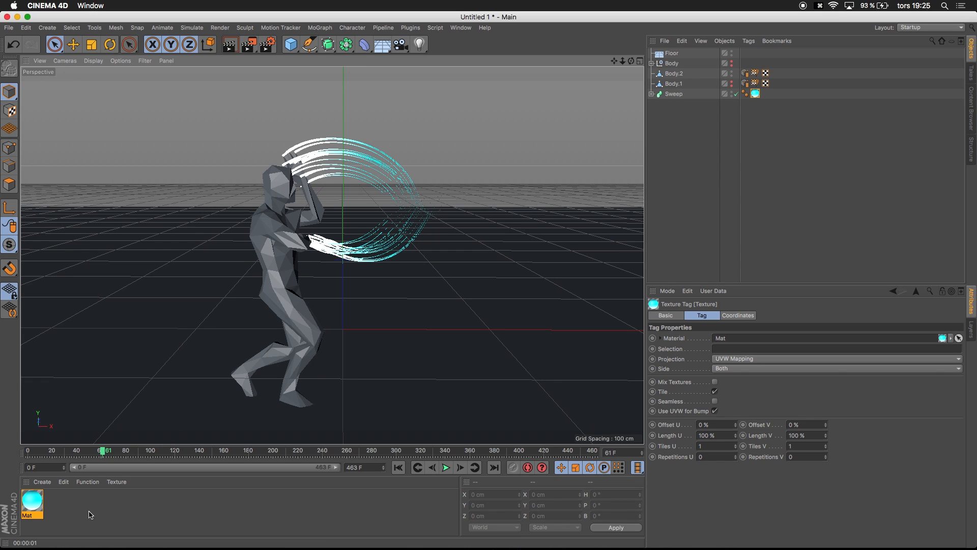
Create a second material, disabling its Color channel and enabling Luminance
double_click(60, 514)
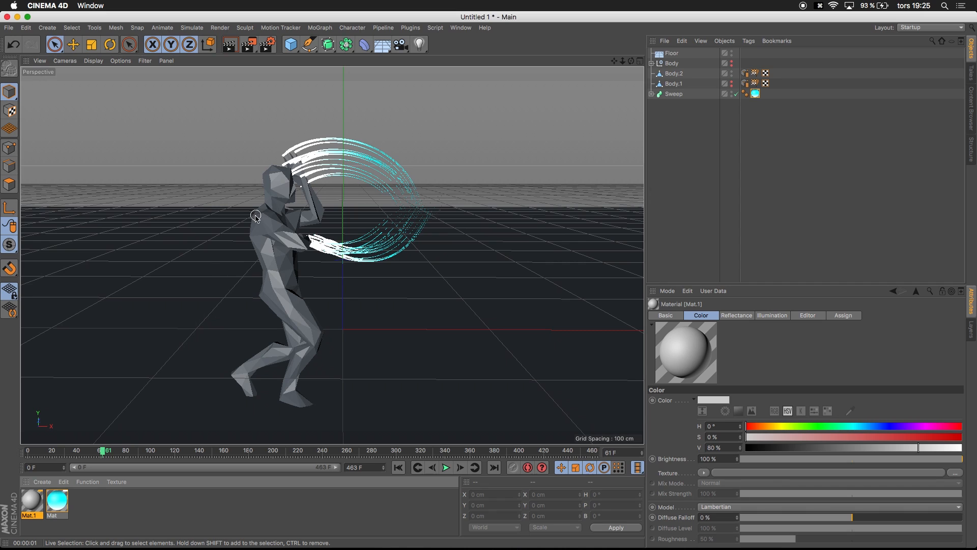
double_click(31, 505)
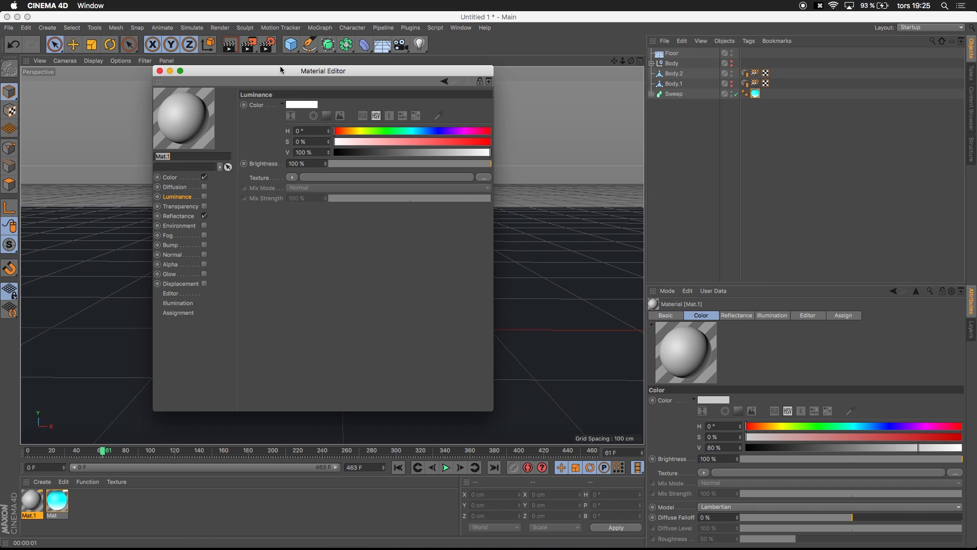
drag(285, 79, 577, 84)
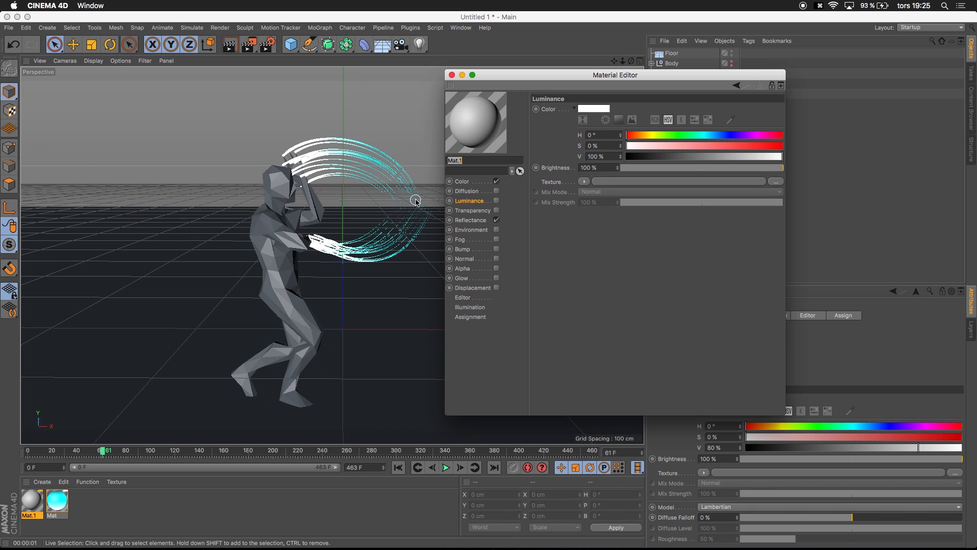
click(497, 182)
click(496, 201)
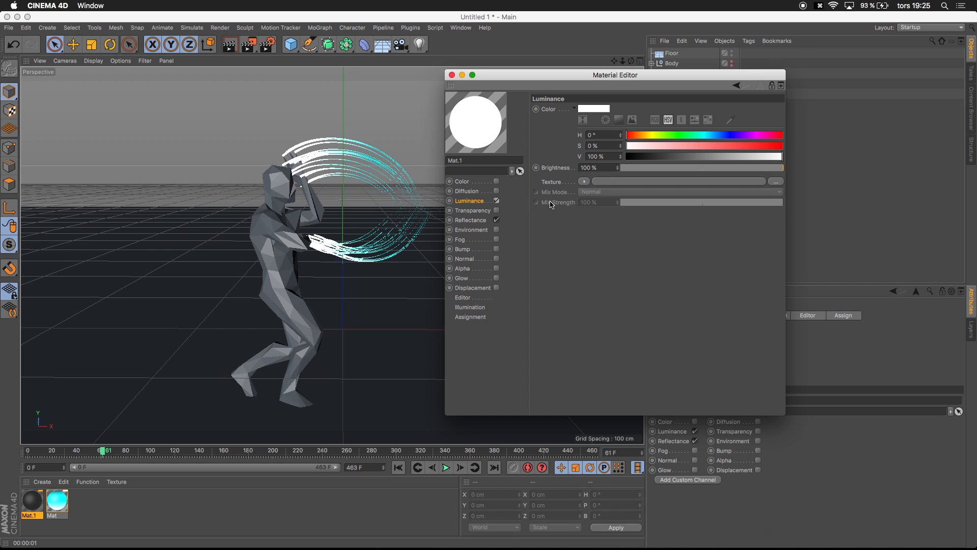
Load the Subsurface Scattering effect as the second material's Luminance texture
click(585, 181)
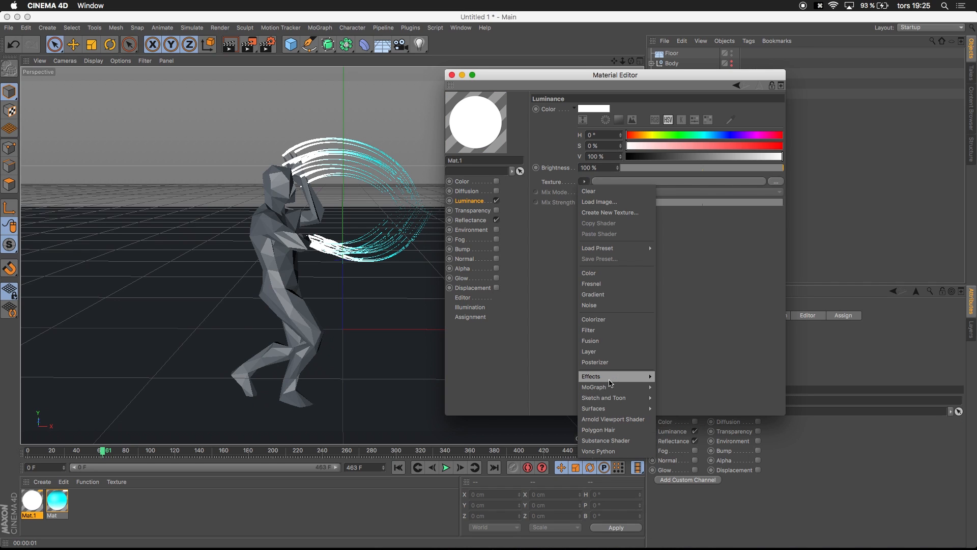
mouse_move(611, 379)
click(681, 476)
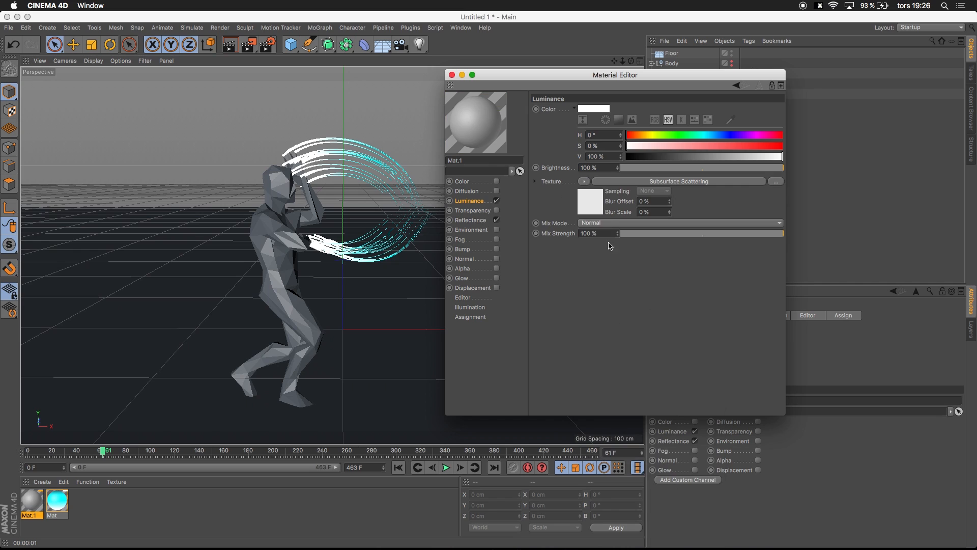
Set the Subsurface Scattering colour to cyan with hue 180°, saturation 69% and value 88%
click(620, 181)
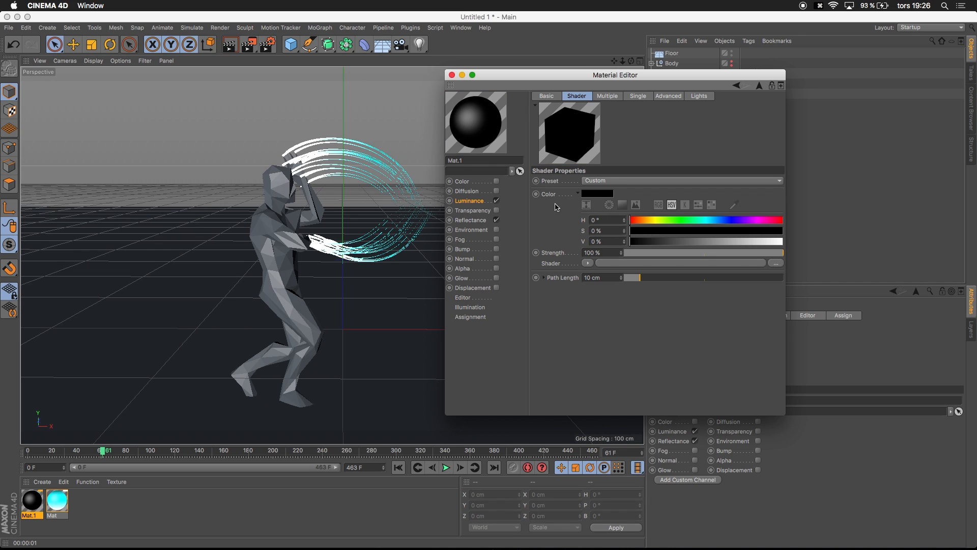
mouse_move(645, 231)
mouse_down()
mouse_move(691, 232)
mouse_move(705, 220)
mouse_up()
click(711, 220)
click(781, 241)
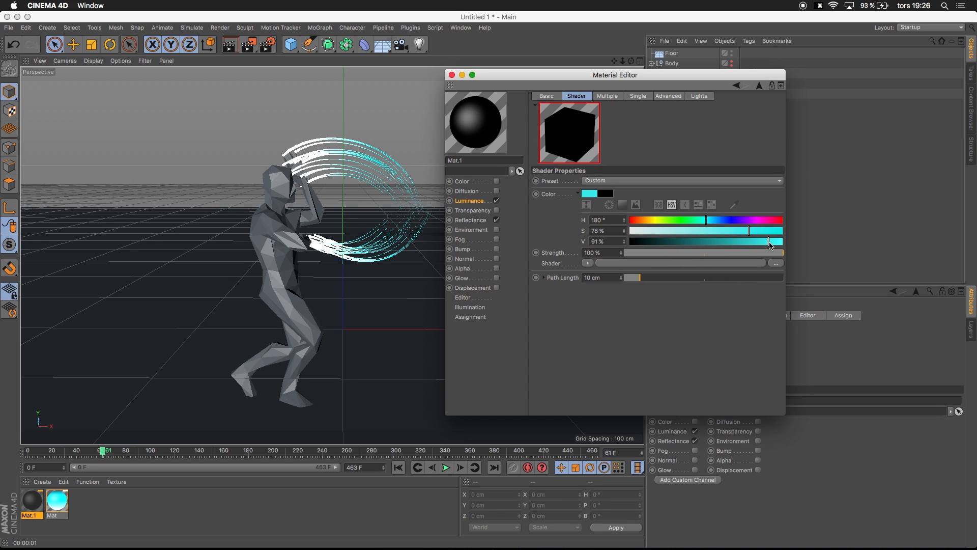
click(744, 231)
click(758, 242)
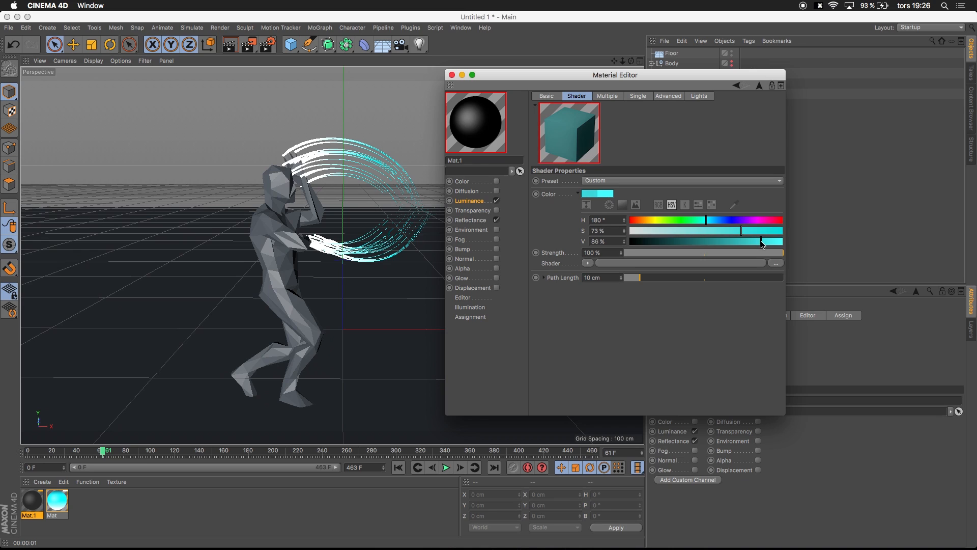
drag(761, 241, 735, 231)
Set the Subsurface Scattering strength to 150% and its path length to 0.25 cm, then close the material editor
double_click(599, 253)
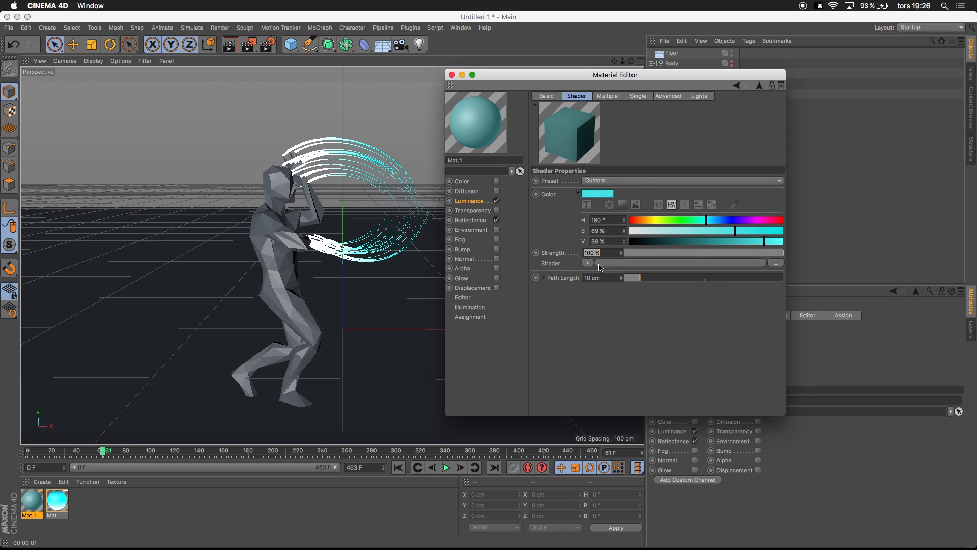
text(150)
double_click(603, 277)
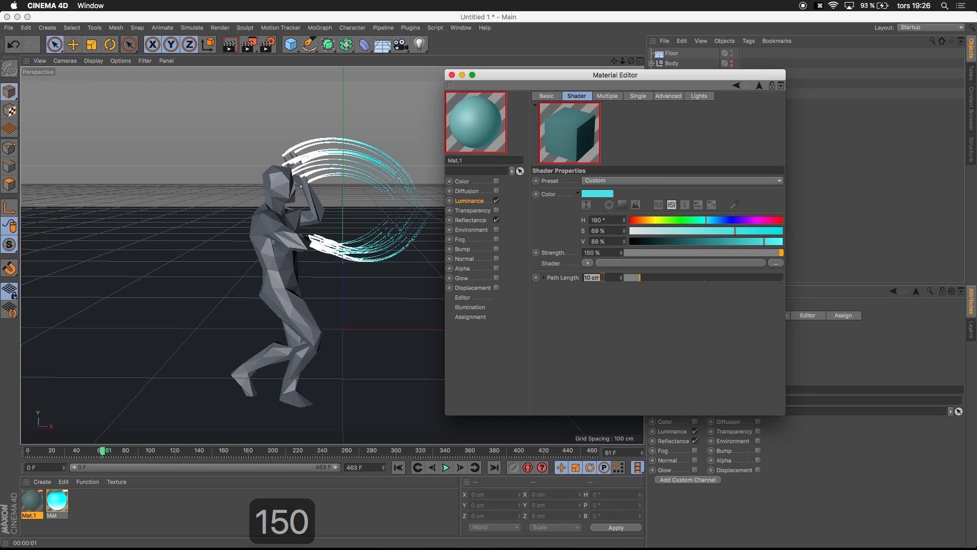
text(0.25)
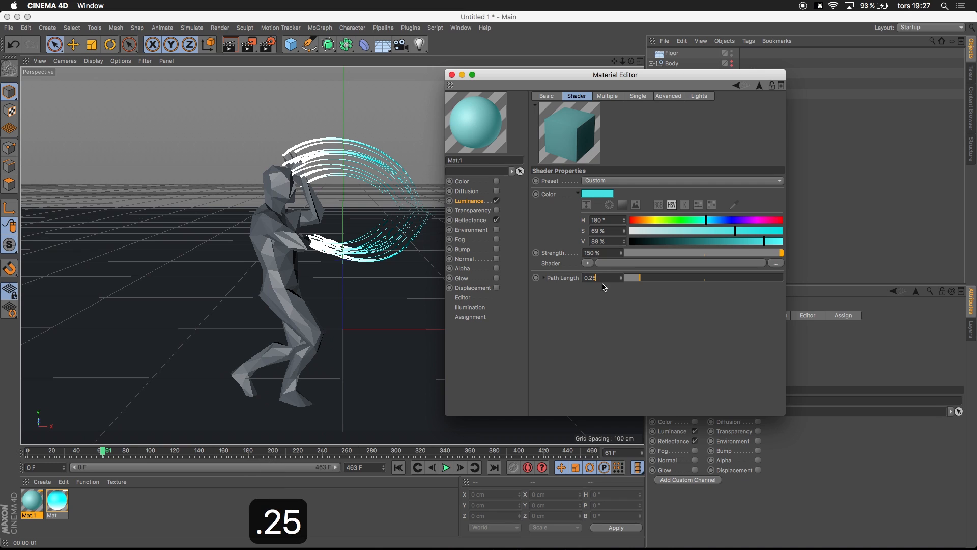
click(604, 286)
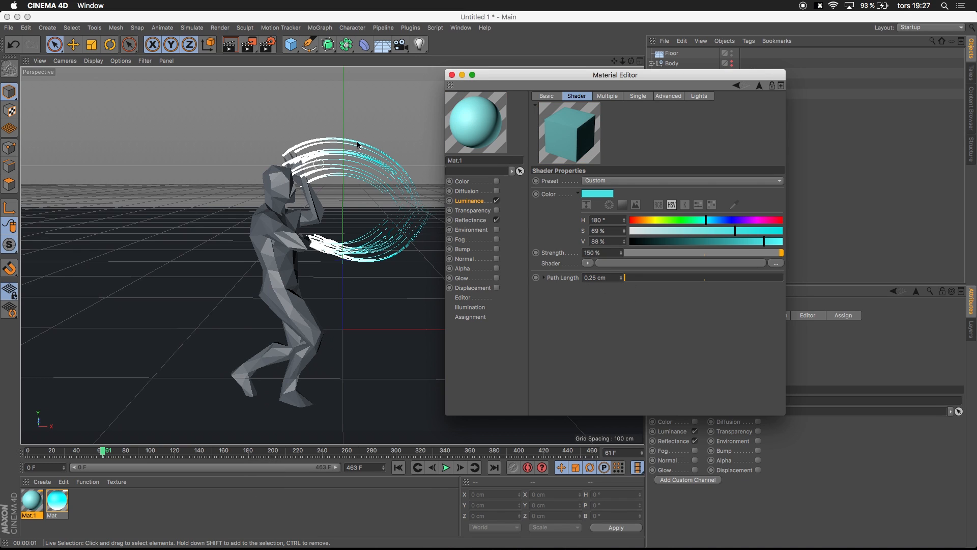
click(451, 75)
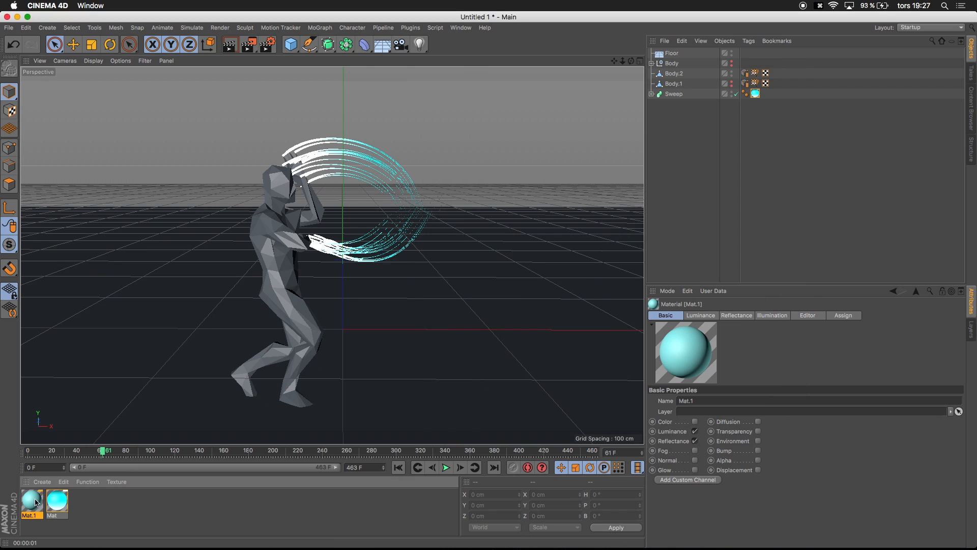
Apply the subsurface scattering material to the Body.2 mesh and rename that object as Body
drag(35, 502, 673, 74)
click(674, 74)
double_click(675, 75)
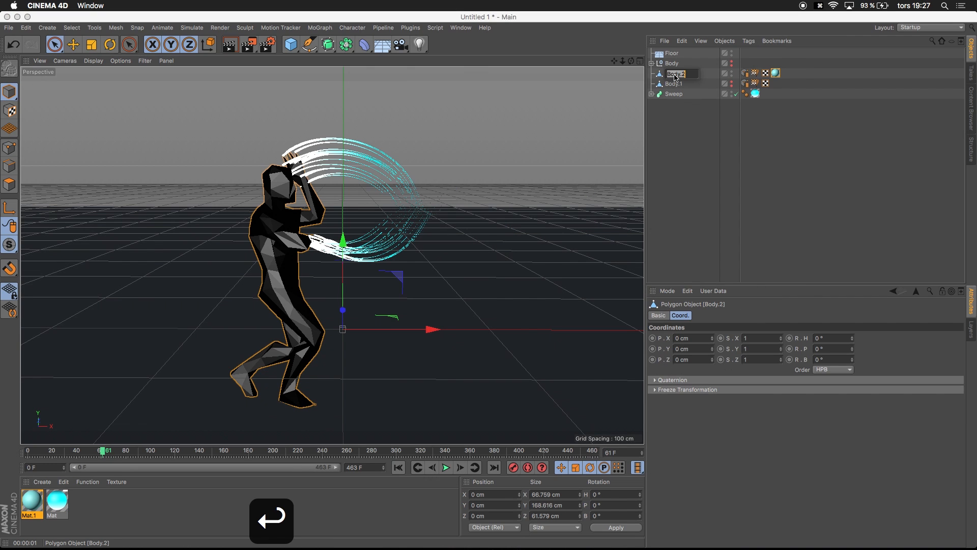
text(Body)
click(679, 84)
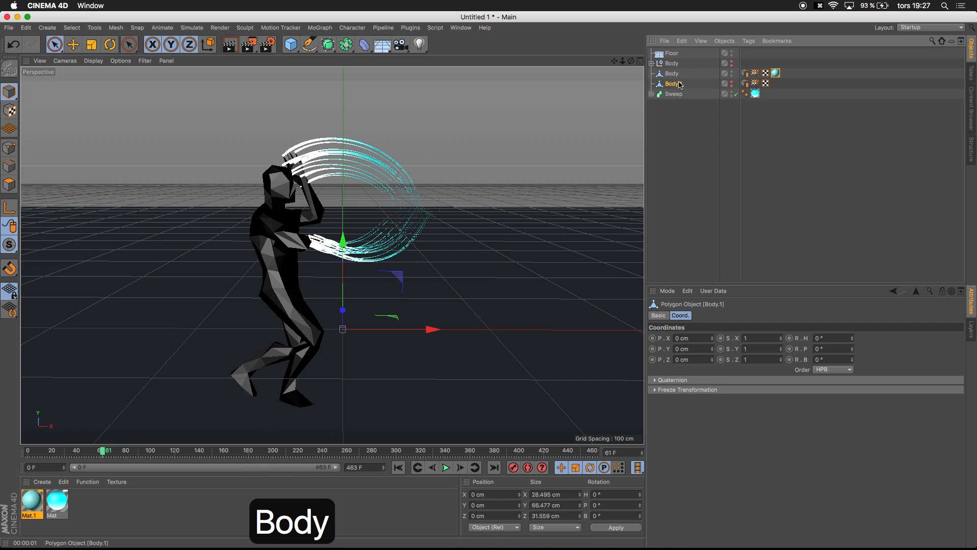
Rename the Body.1 mesh as Hands and delete the Body null object
key(Return)
text(Hands)
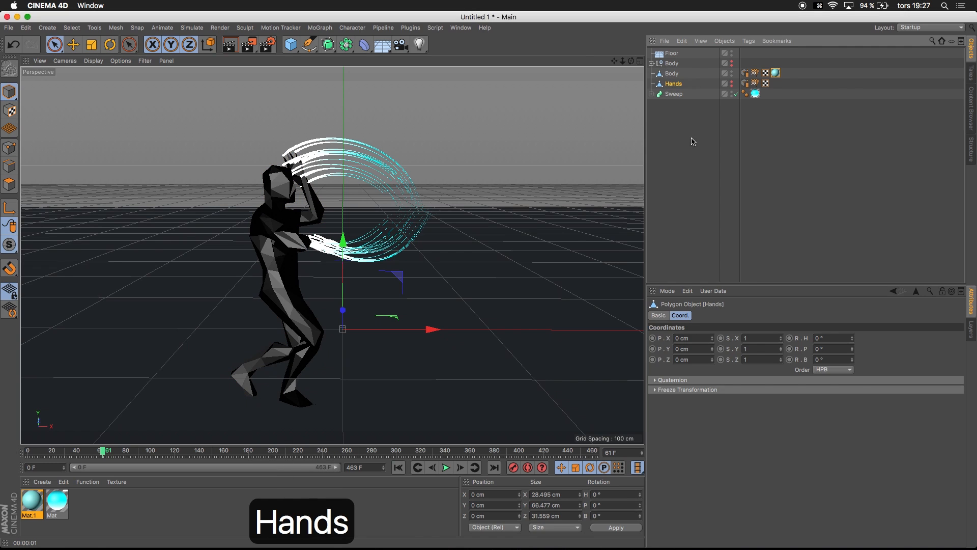
click(669, 65)
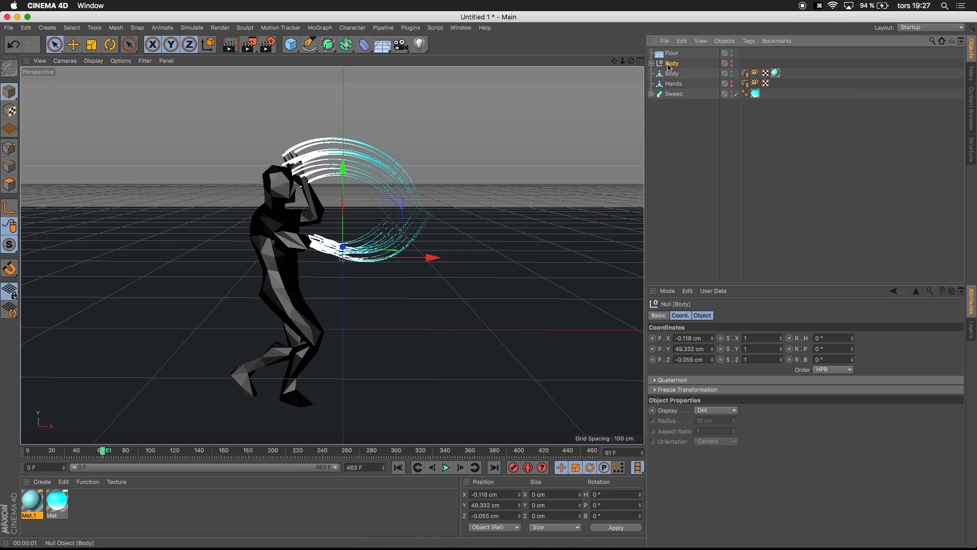
key(BackSpace)
Create a new default material, apply it to the floor and preview-render the perspective view
click(665, 55)
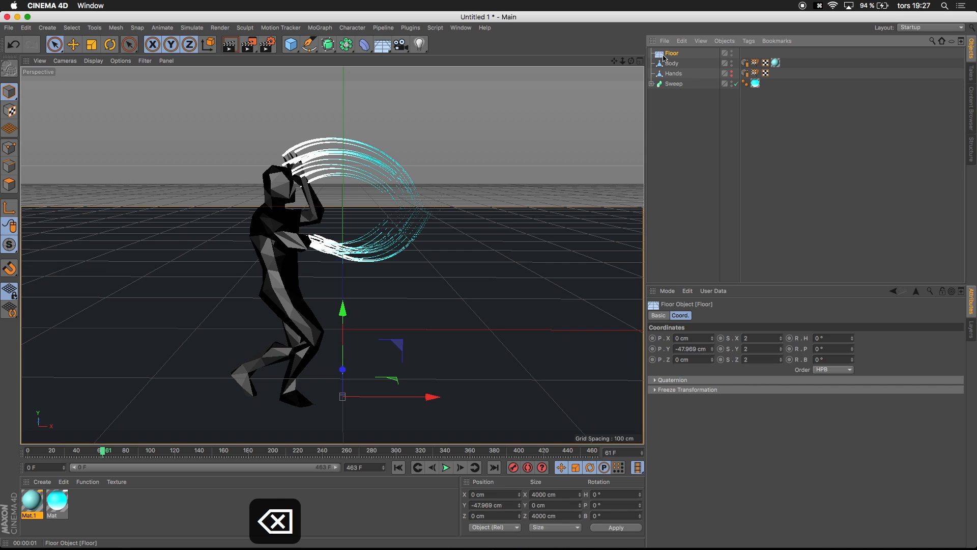
double_click(94, 515)
drag(32, 502, 183, 344)
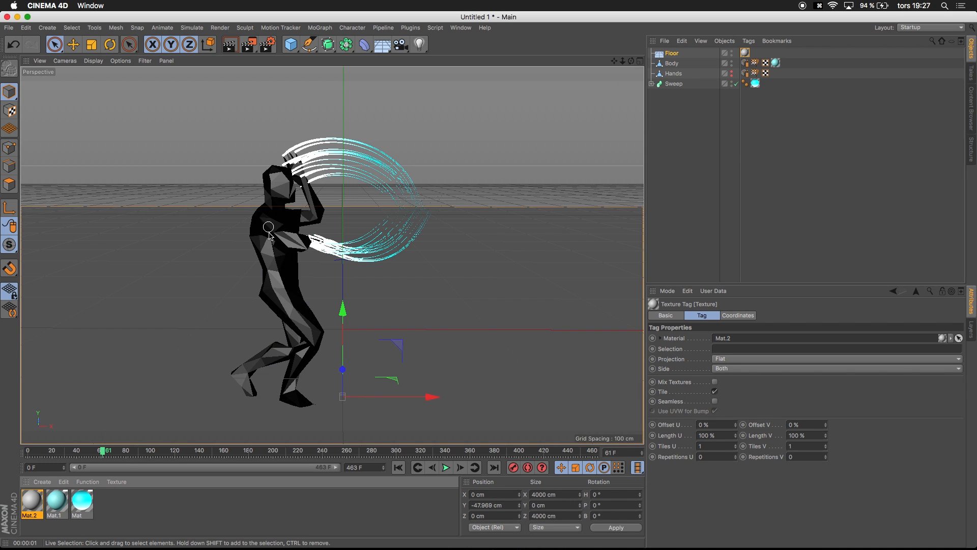
click(230, 46)
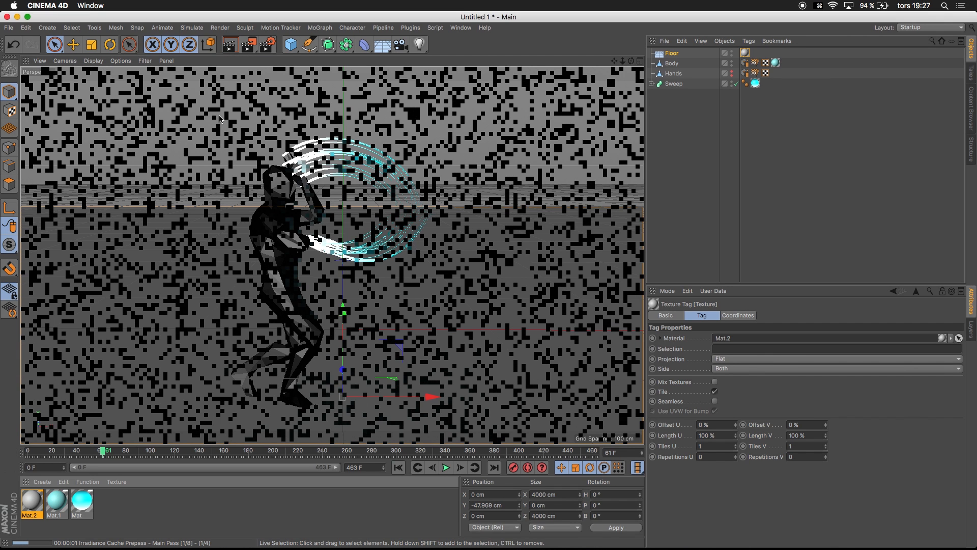
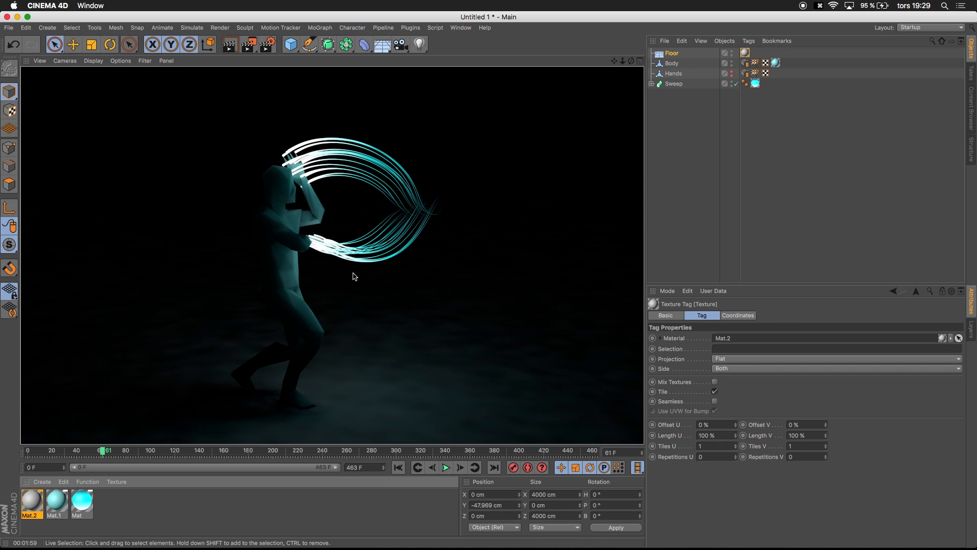
click(355, 276)
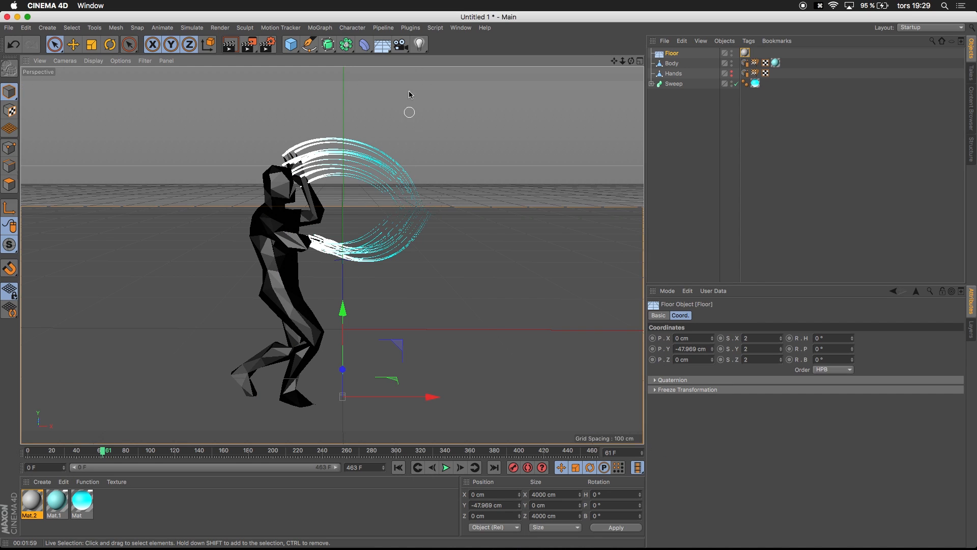
Add a spot light to the scene and show its general settings
click(420, 44)
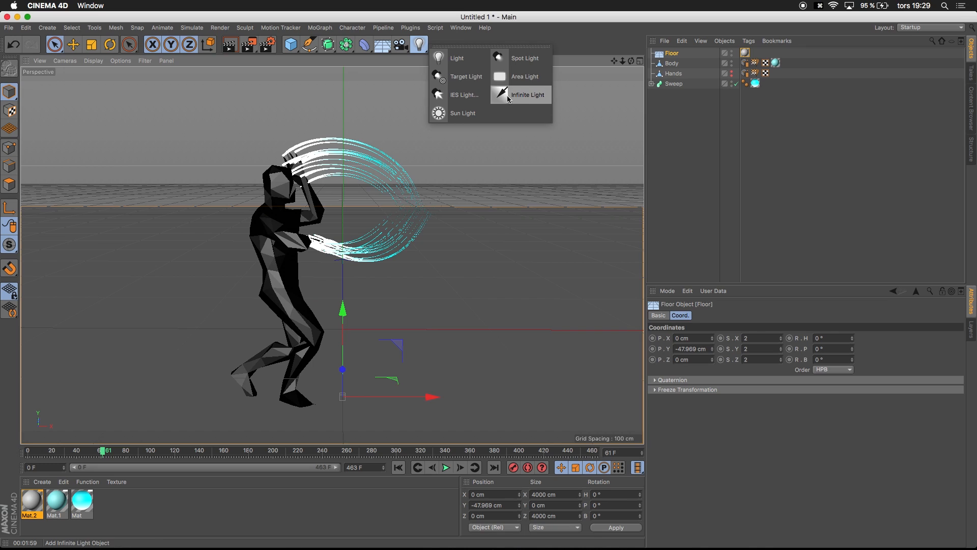
click(511, 68)
click(755, 317)
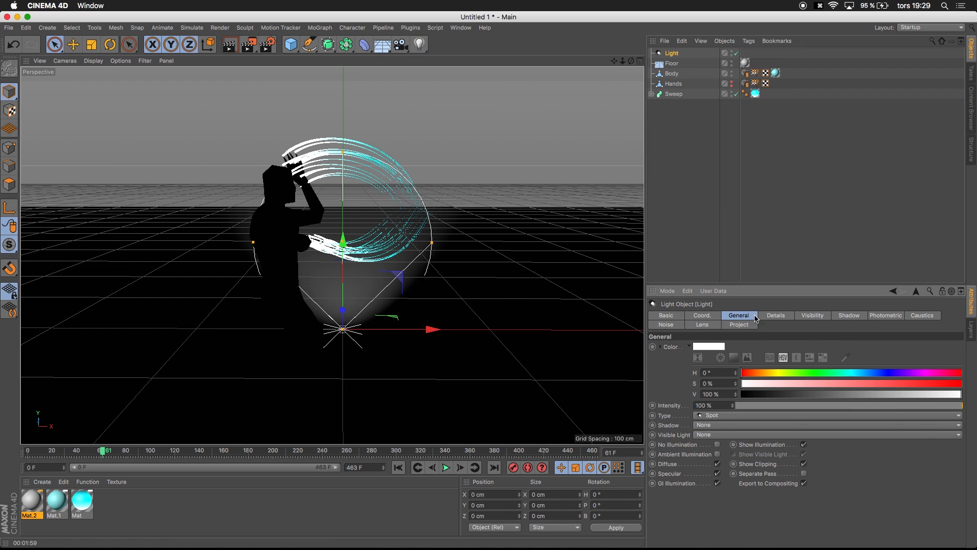
Set the spot light's pitch rotation to -90° and raise it to a Y position of about 469 cm
click(705, 316)
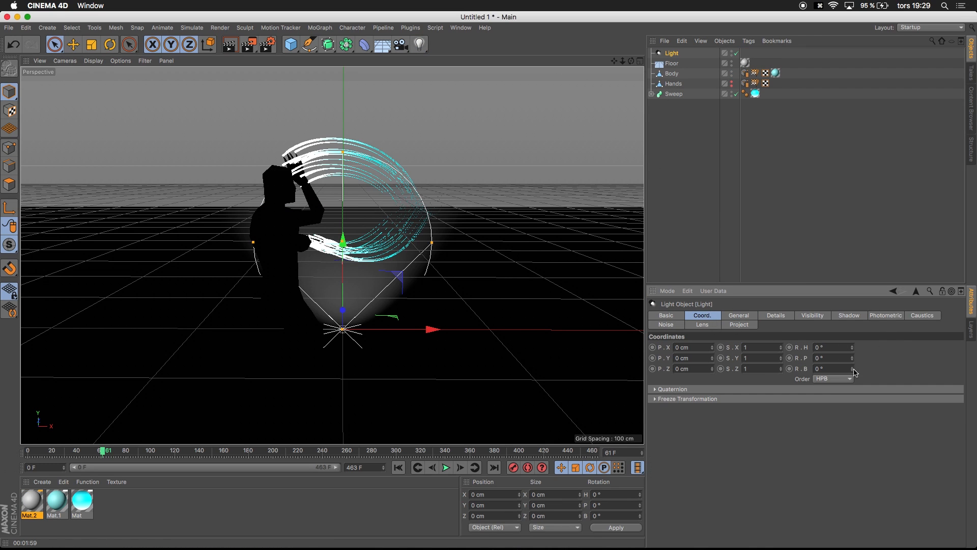
drag(853, 360, 853, 392)
click(840, 358)
text(-90)
key(Return)
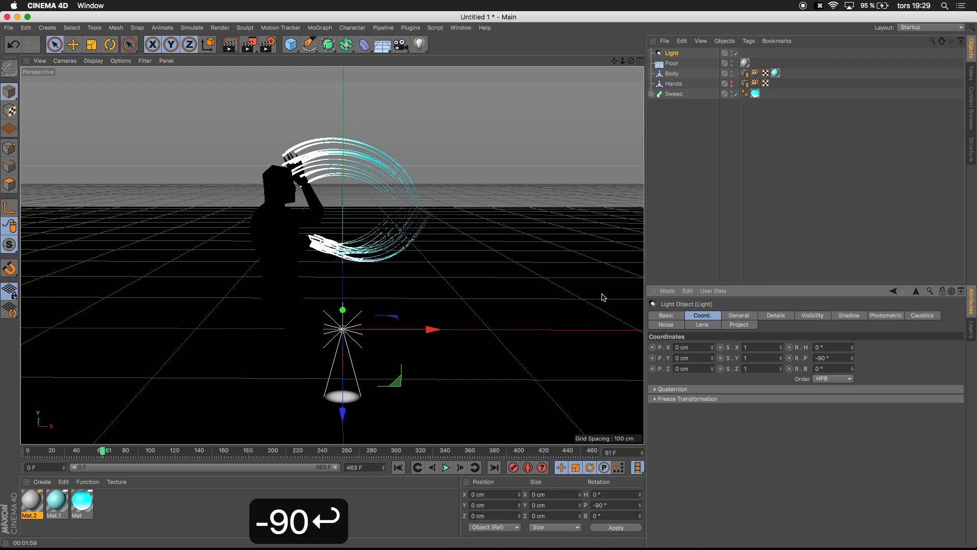
drag(342, 310, 343, 22)
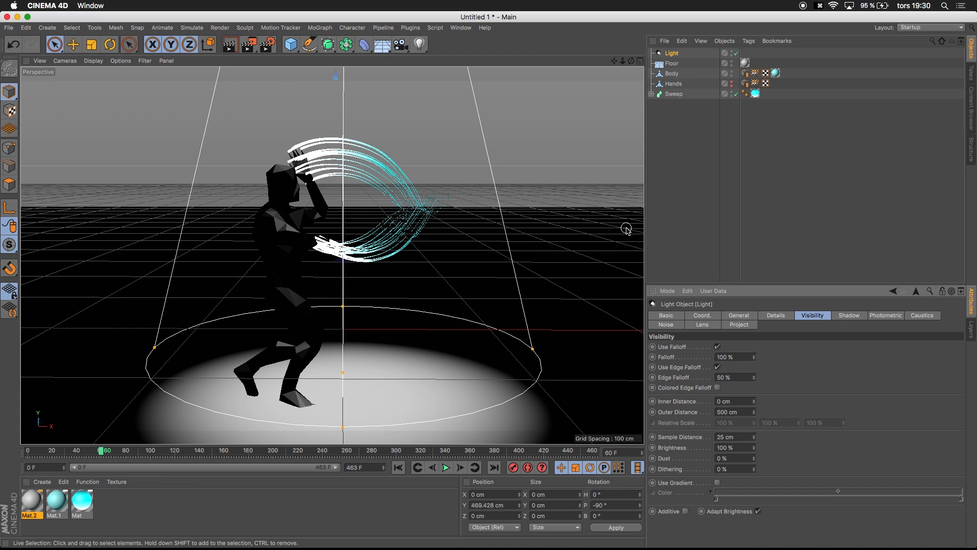
Add a null object to the scene
click(469, 29)
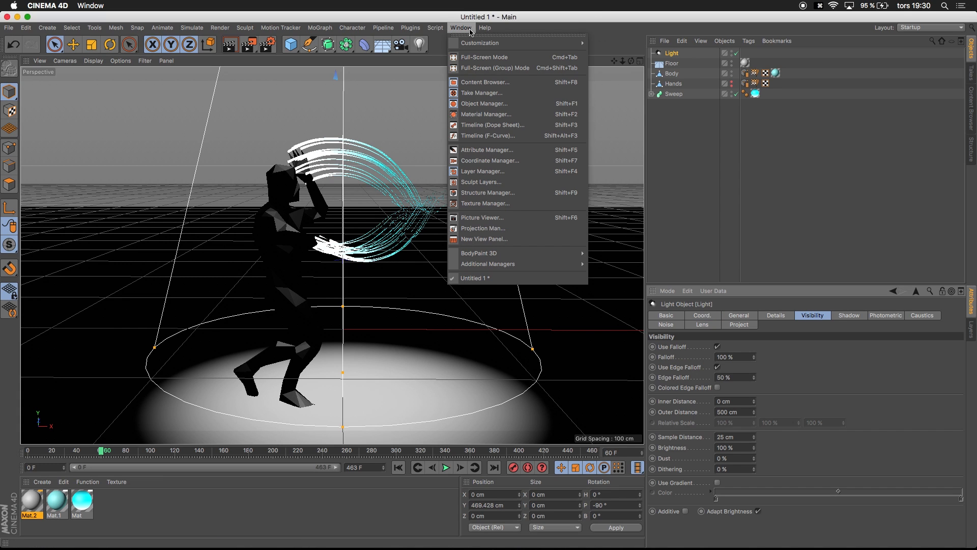
click(292, 46)
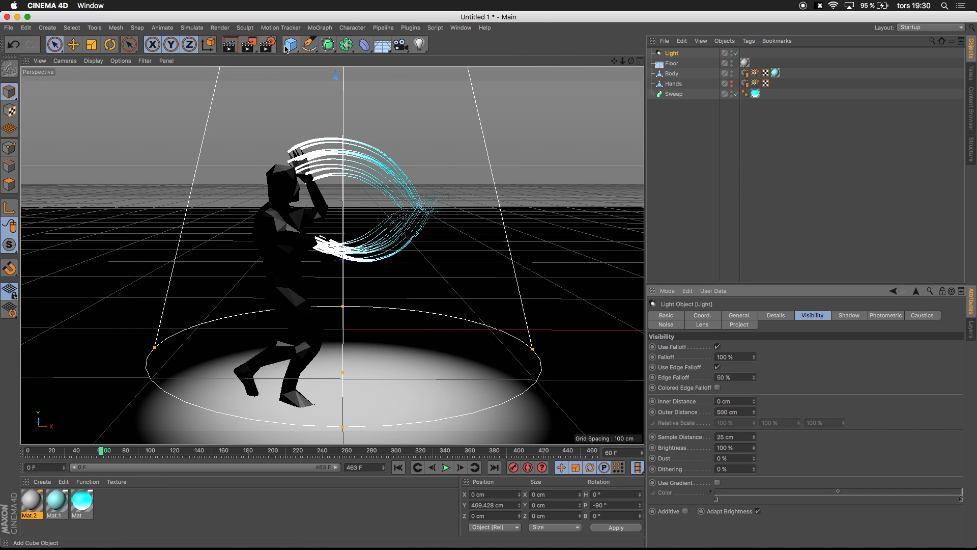
click(293, 46)
click(321, 58)
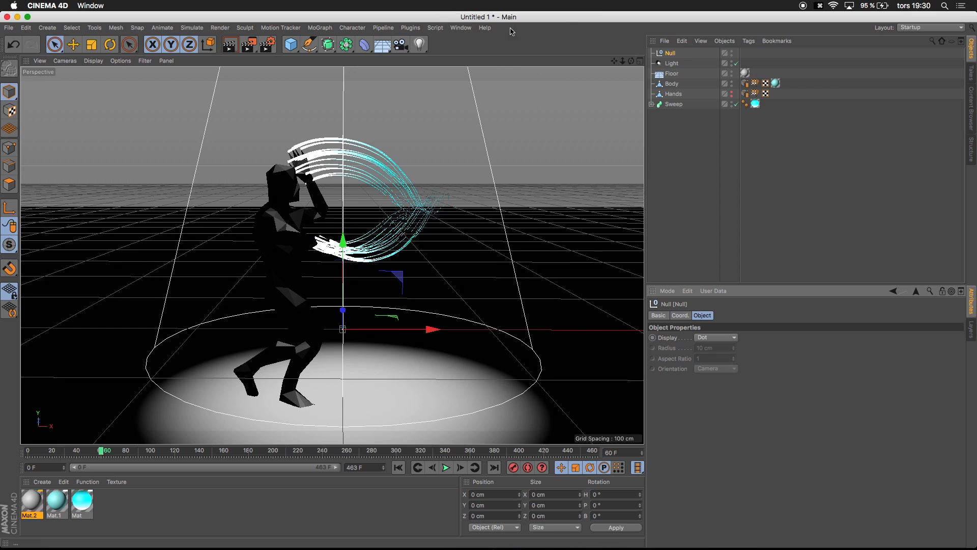
Open the Timeline as a Dope Sheet and add the null object to it
click(462, 28)
mouse_move(489, 263)
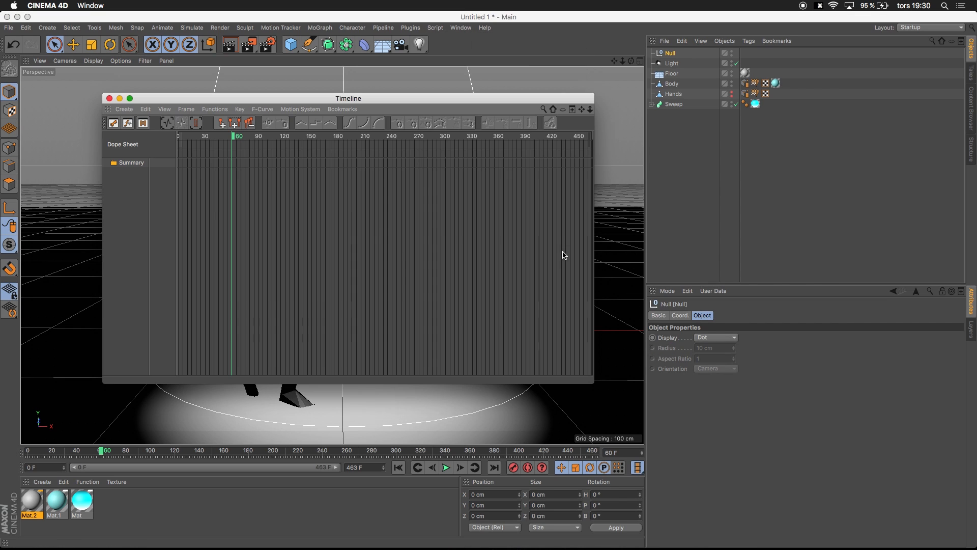
click(631, 300)
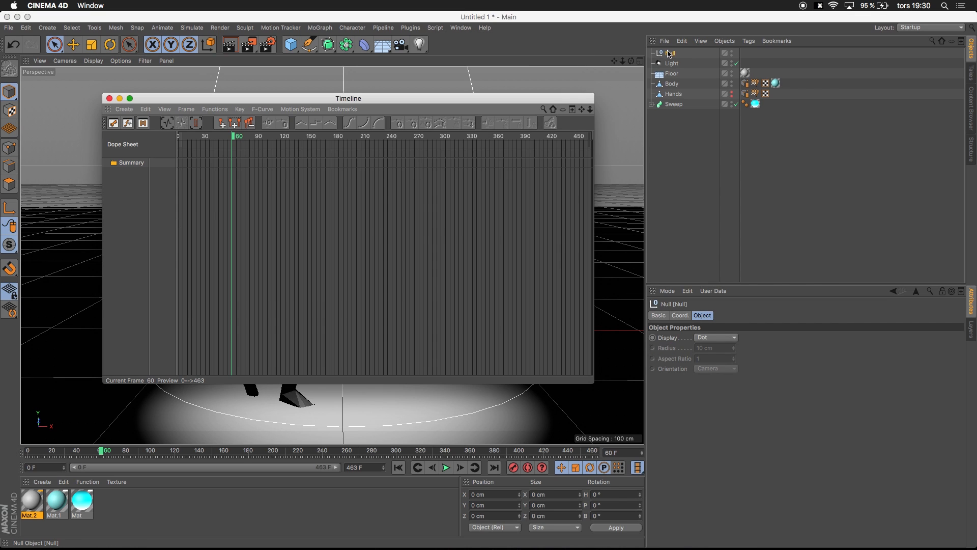
drag(244, 157, 122, 196)
click(122, 174)
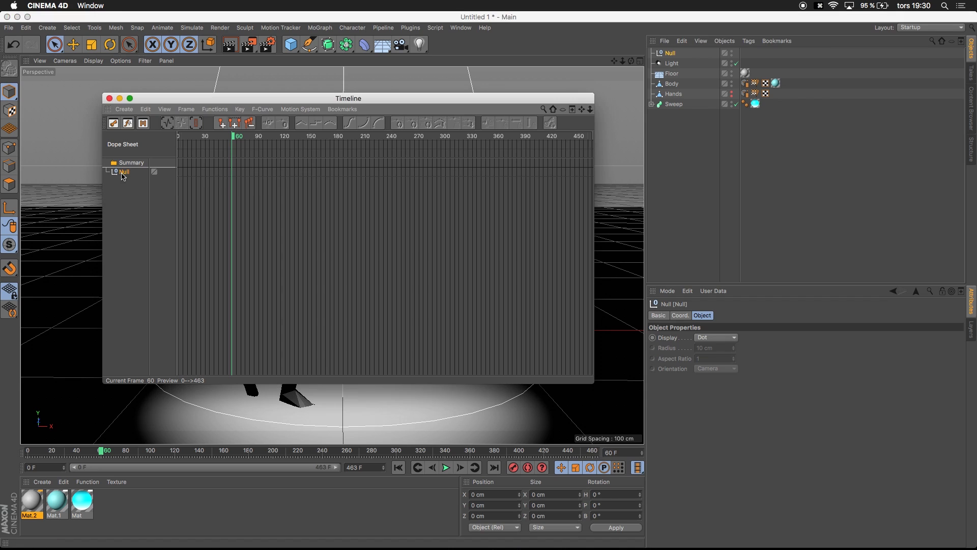
Add a special Sound track to the null object in the Timeline
click(207, 108)
mouse_move(138, 135)
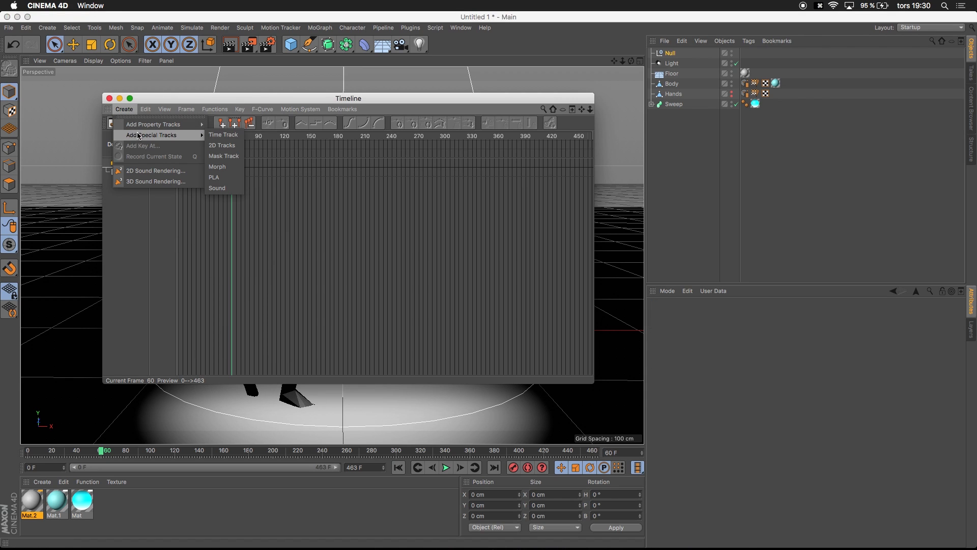
click(218, 188)
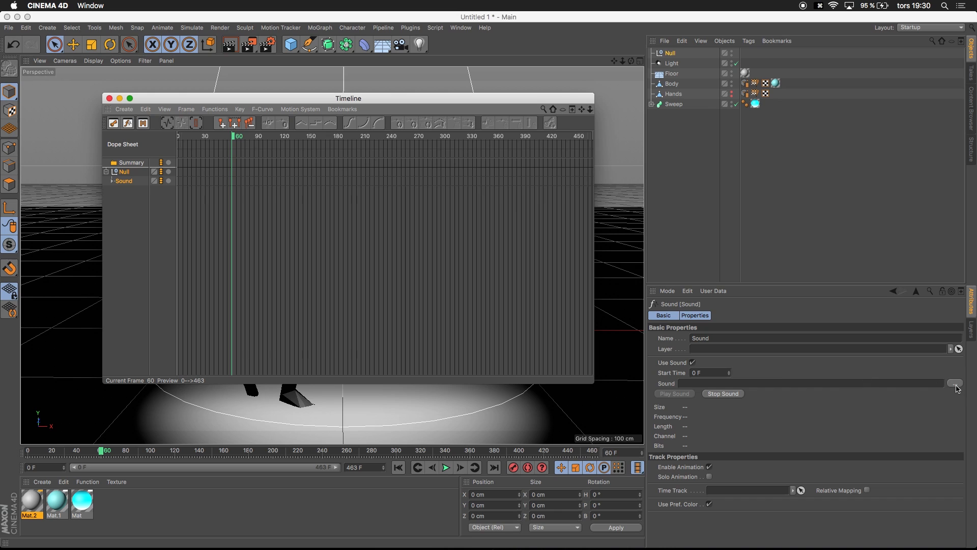
Load "Vice - Obsession (feat. Jon Bellion).mp3" from Downloads' Ljud/Musik folder into the sound track, then close the Timeline
click(955, 384)
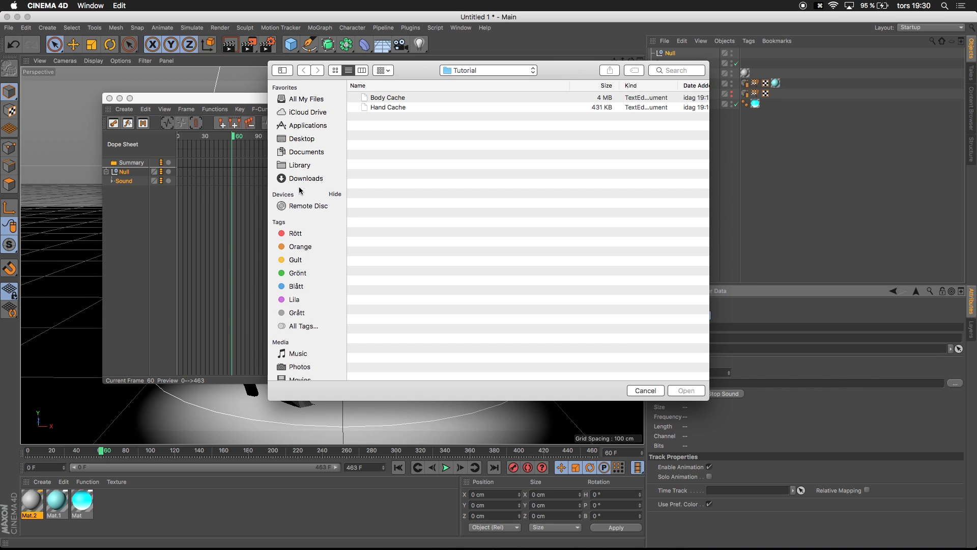
click(305, 178)
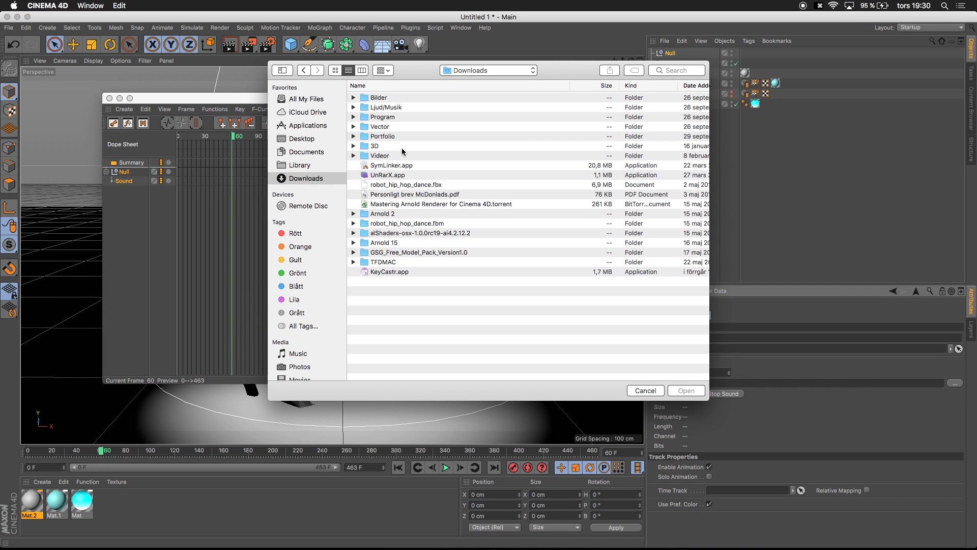
double_click(386, 108)
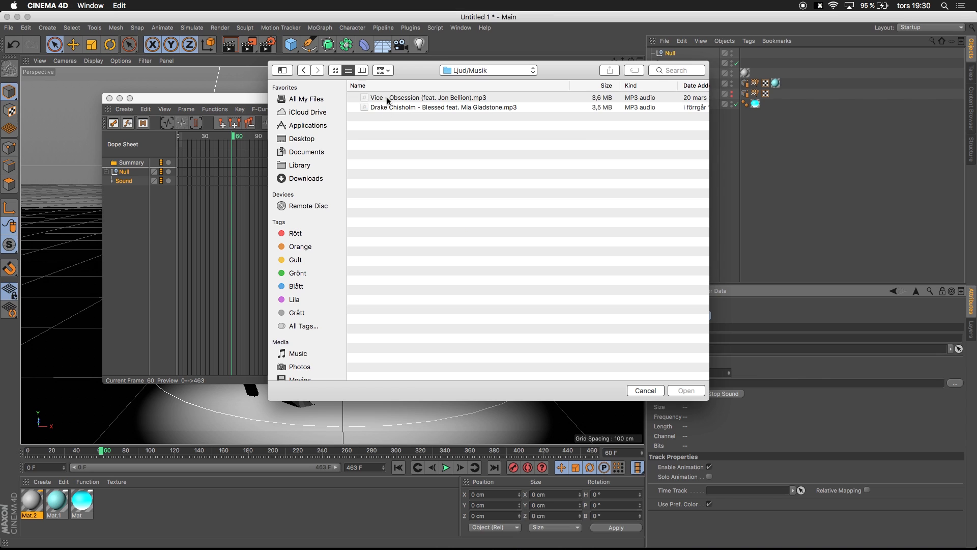
click(388, 99)
double_click(388, 99)
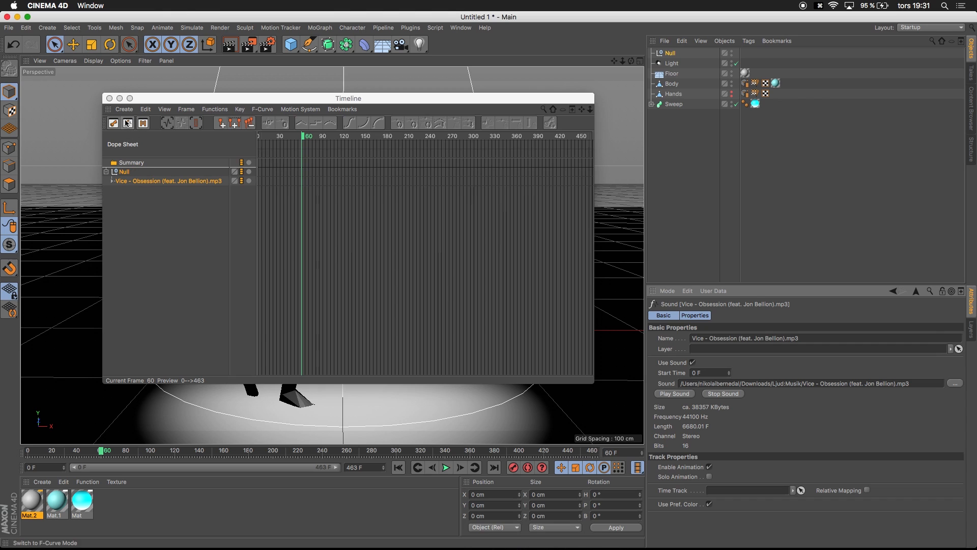
click(109, 99)
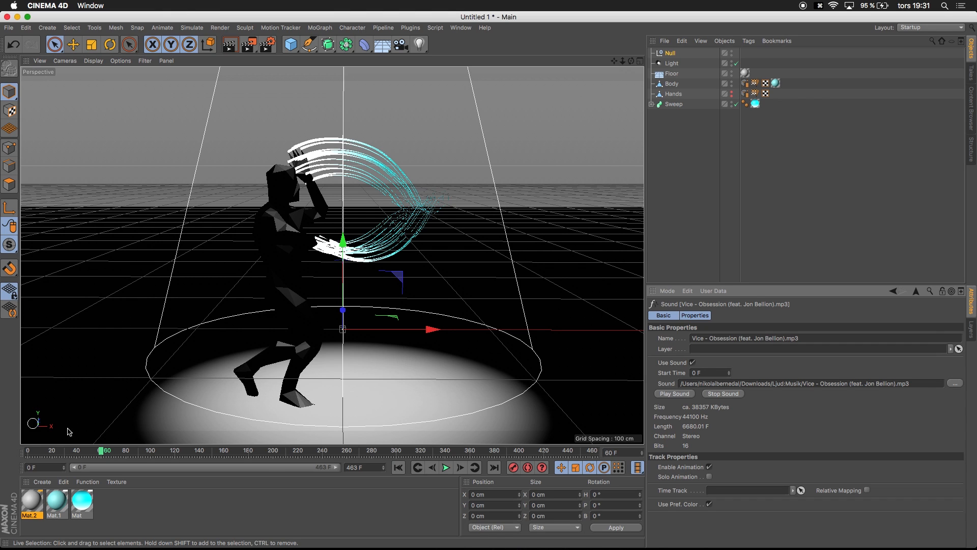
Play the animation with sound from the first frame, stop it and scrub to frame 89
click(398, 467)
click(447, 467)
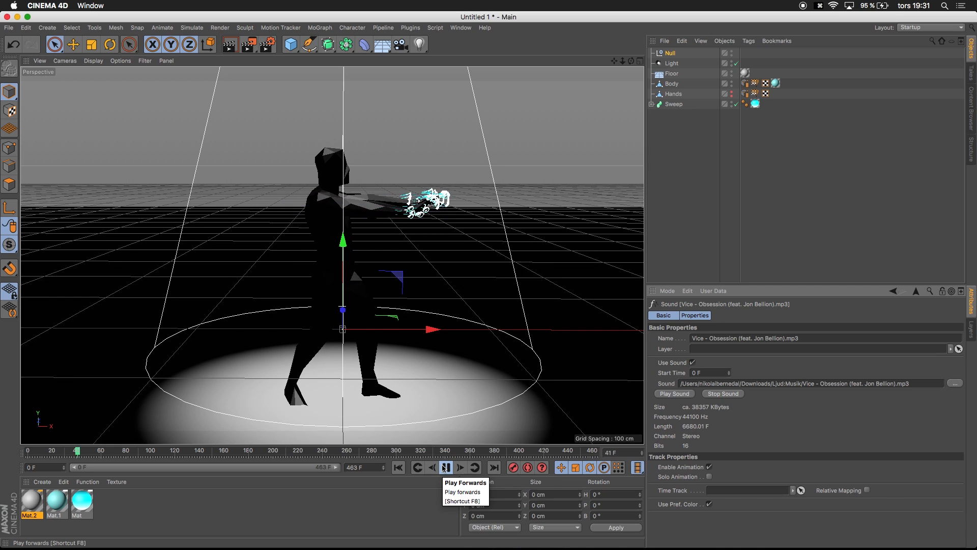
click(446, 468)
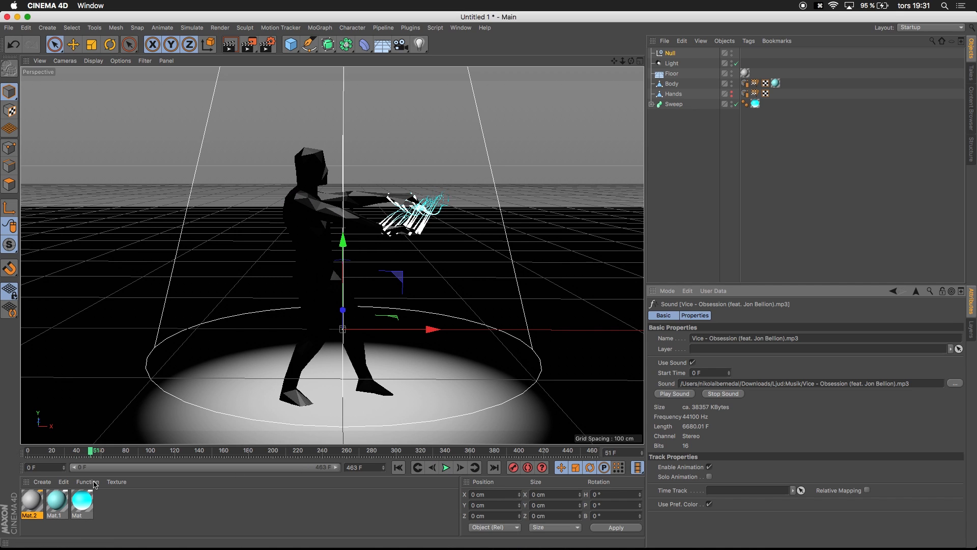
drag(87, 451, 136, 451)
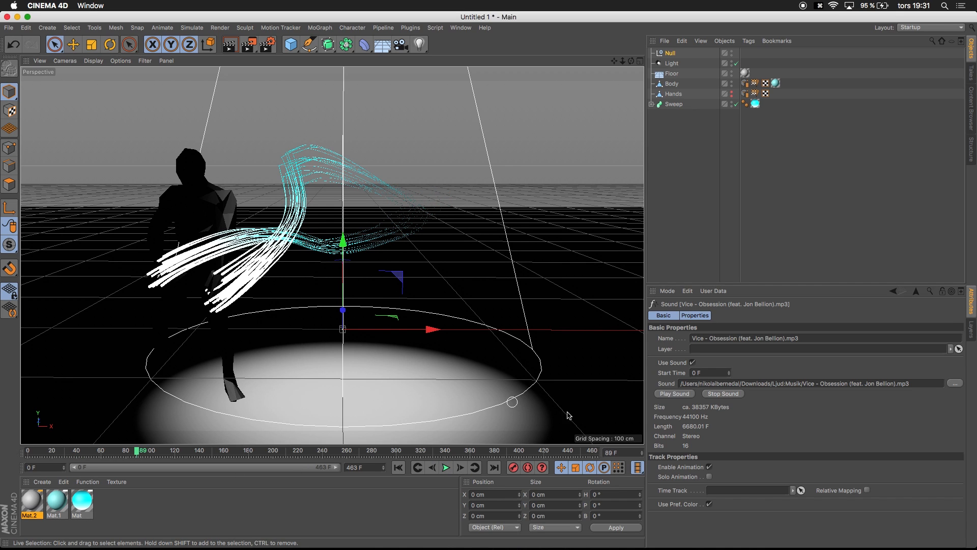
Turn off the All Frames playback option and replay the animation briefly from the first frame
click(638, 468)
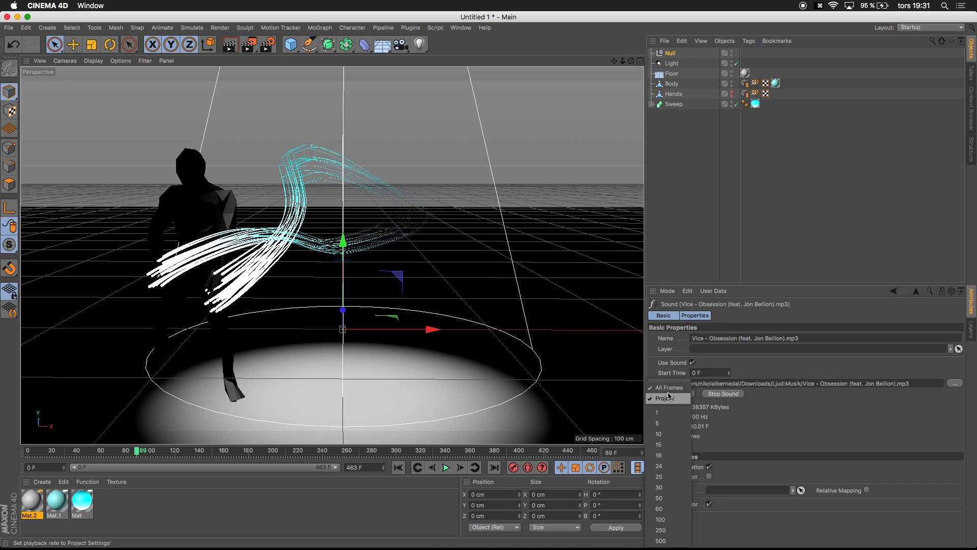
click(667, 390)
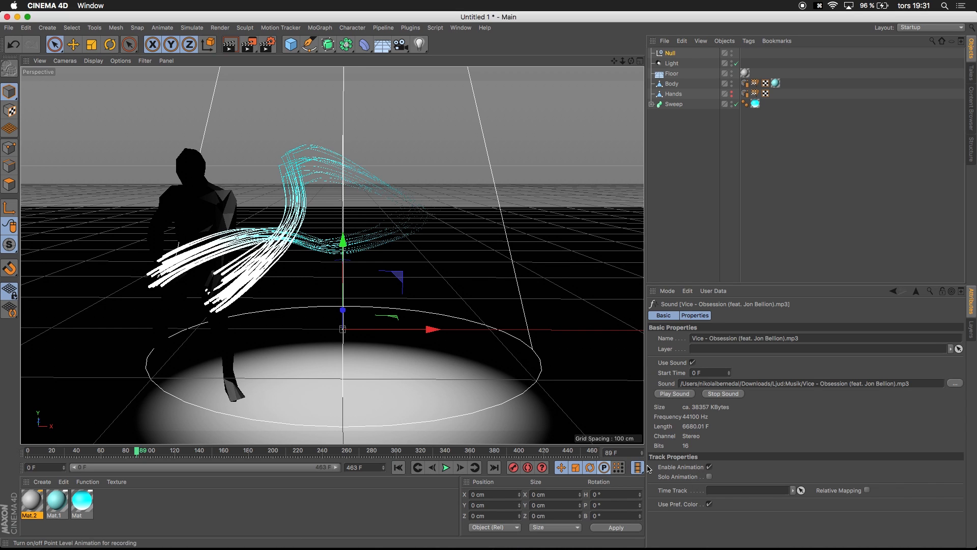
click(399, 467)
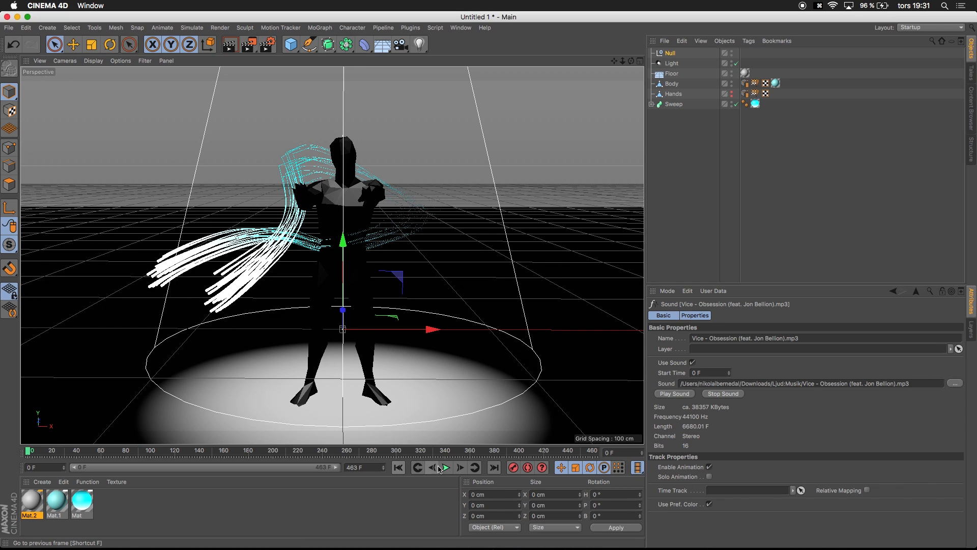
click(446, 467)
click(446, 467)
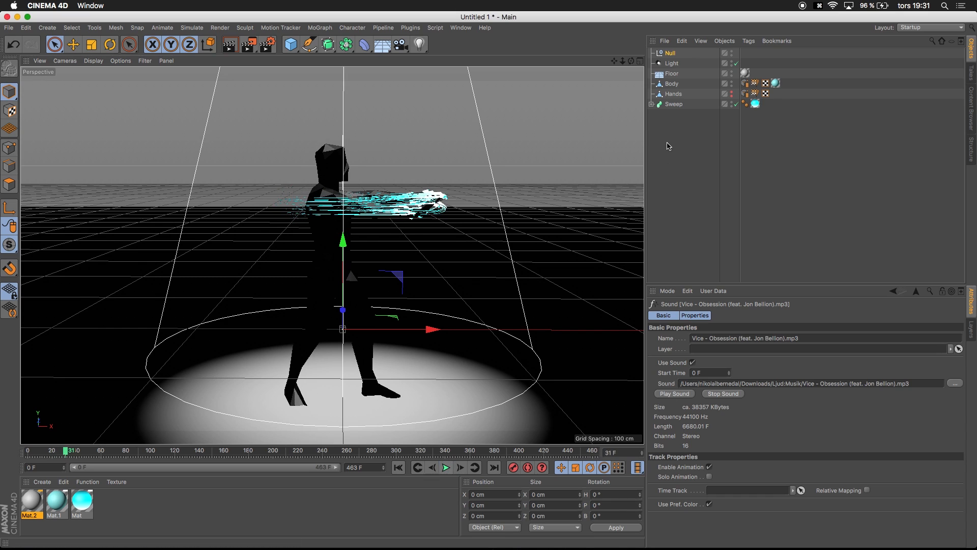
Lower the spot light's intensity to 45%
click(672, 63)
click(848, 316)
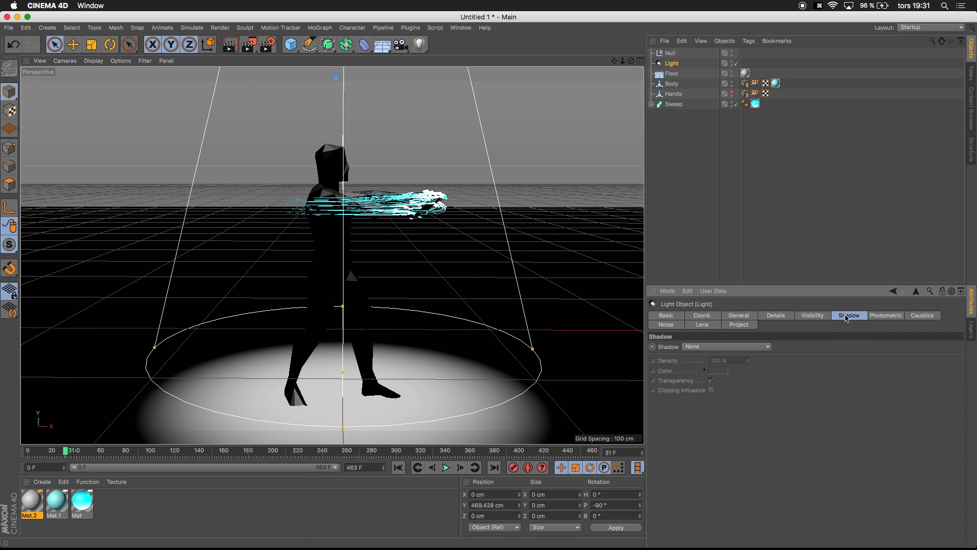
click(755, 318)
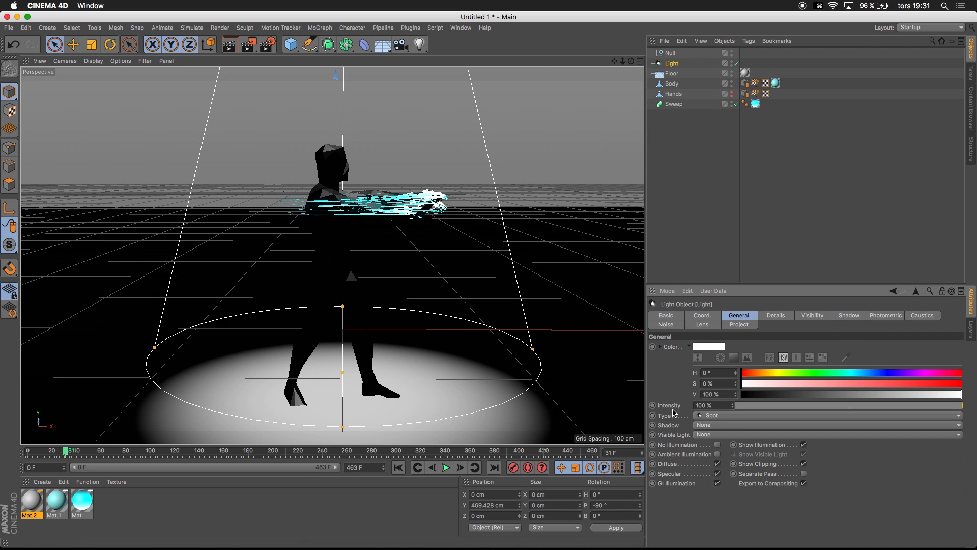
drag(749, 407, 835, 405)
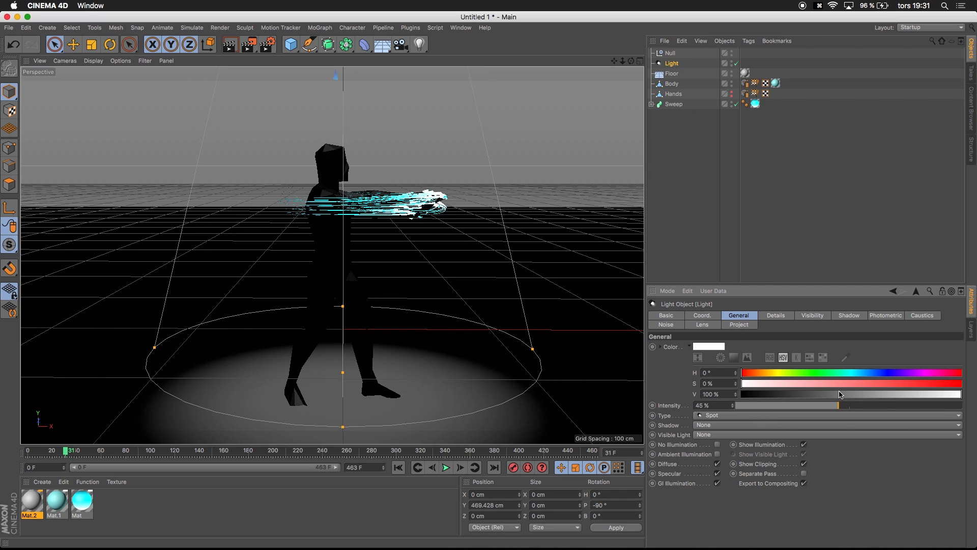
Set the spot light's shadow type to Shadow Maps (Soft) and view its photometric settings
click(849, 314)
click(738, 347)
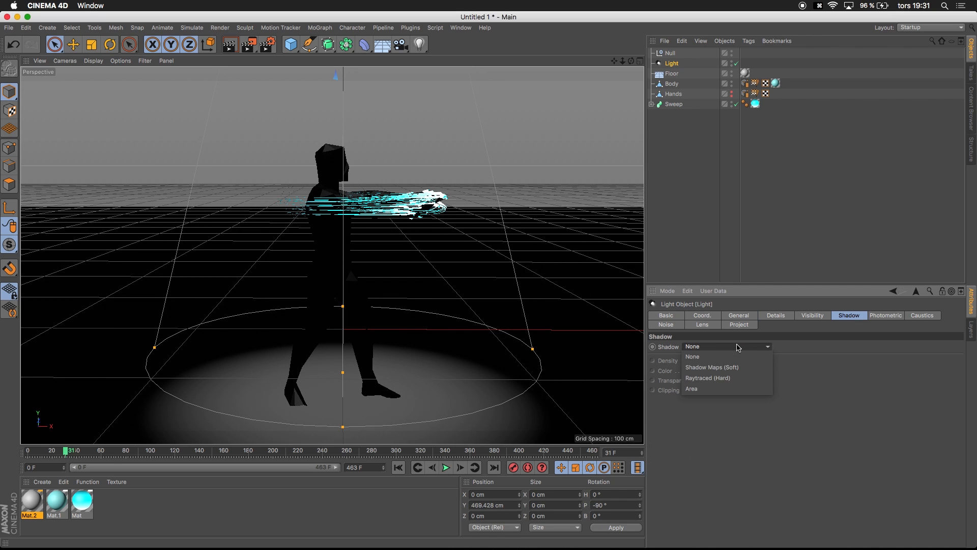
click(715, 368)
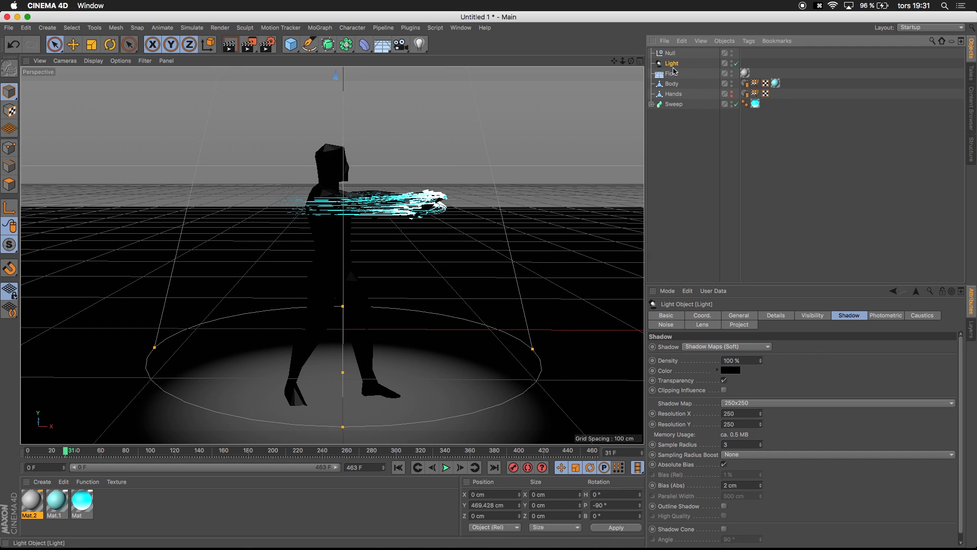
click(886, 315)
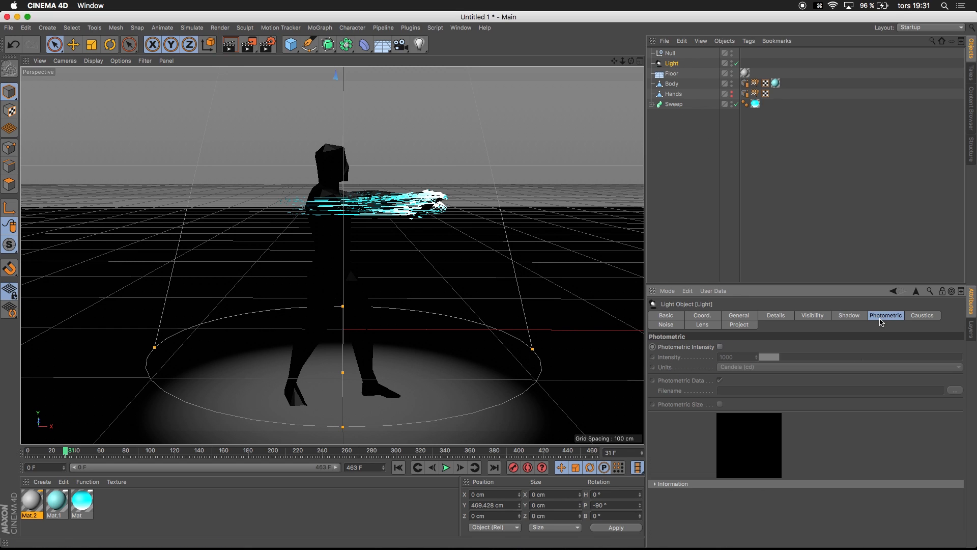
Play the animation from the first frame and stop it at frame 75
click(398, 468)
click(445, 467)
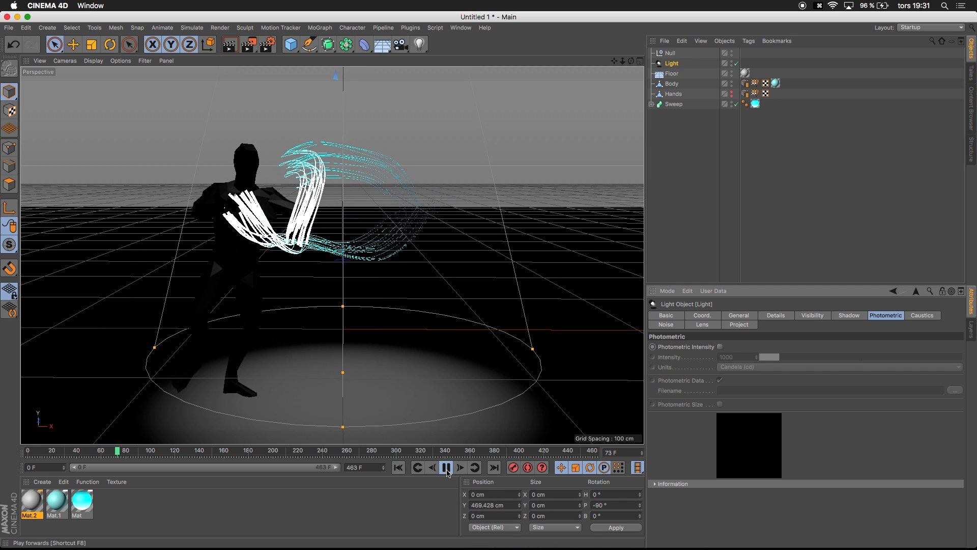
click(446, 468)
Set the render output's frame range to All Frames in the render settings
click(268, 44)
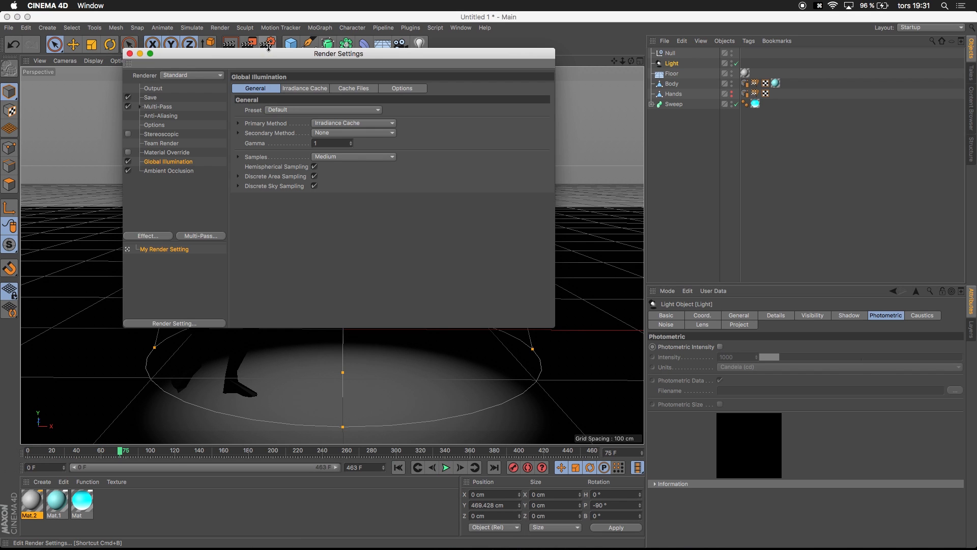
click(151, 89)
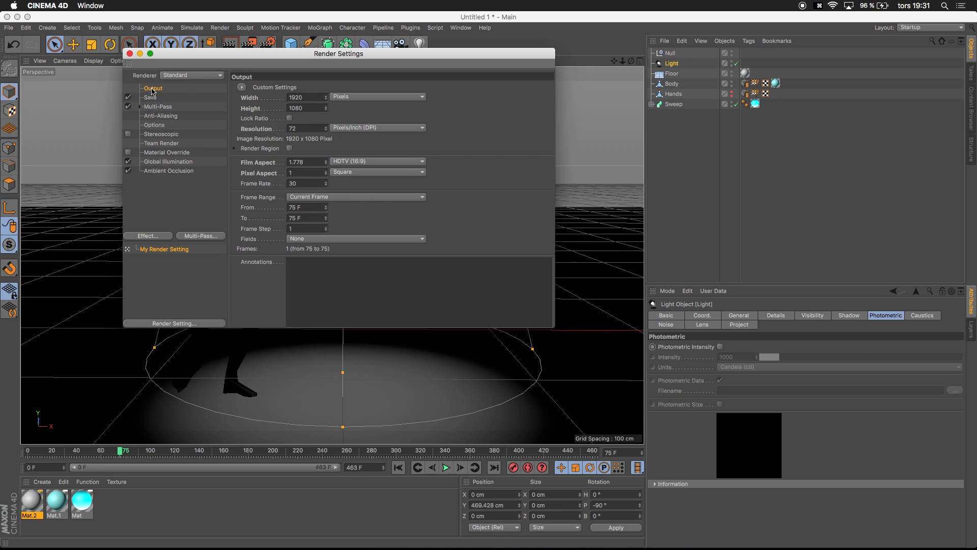
click(305, 207)
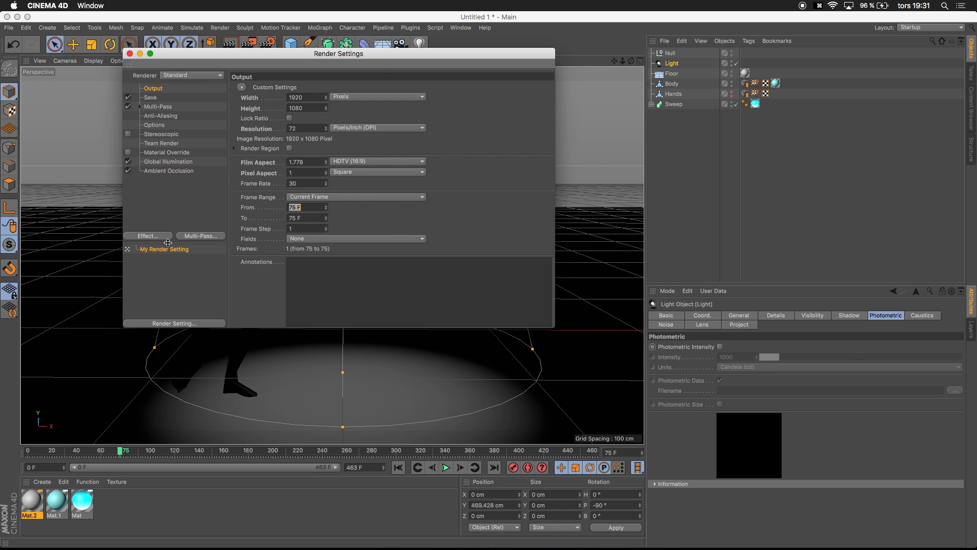
click(335, 198)
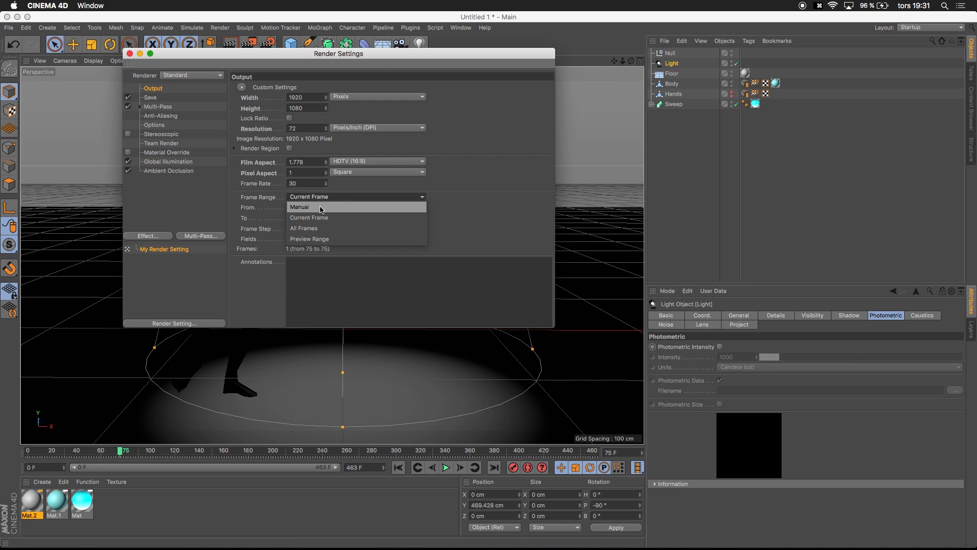
click(306, 228)
Set the regular image's save file to "Untitled" in the Desktop's Tutorial folder, then close the render settings
click(147, 99)
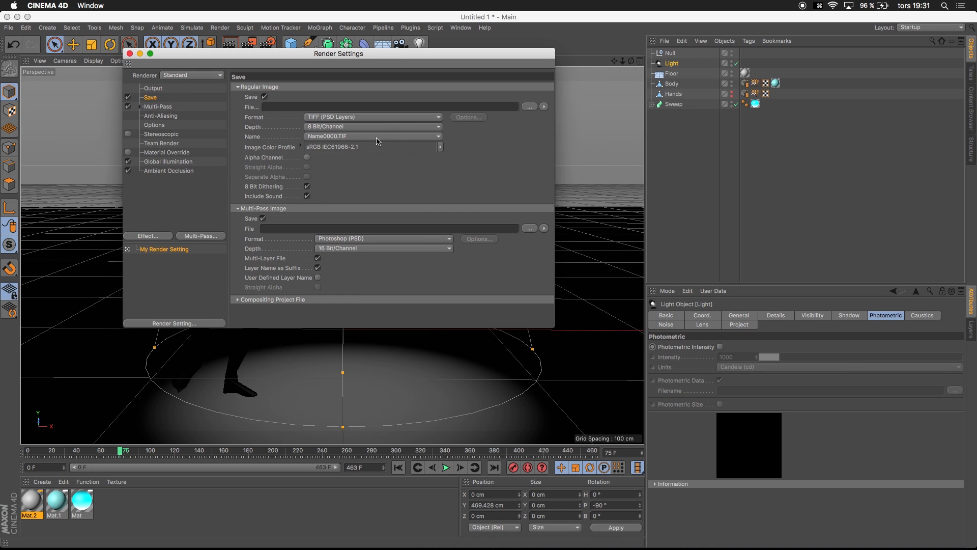
click(530, 106)
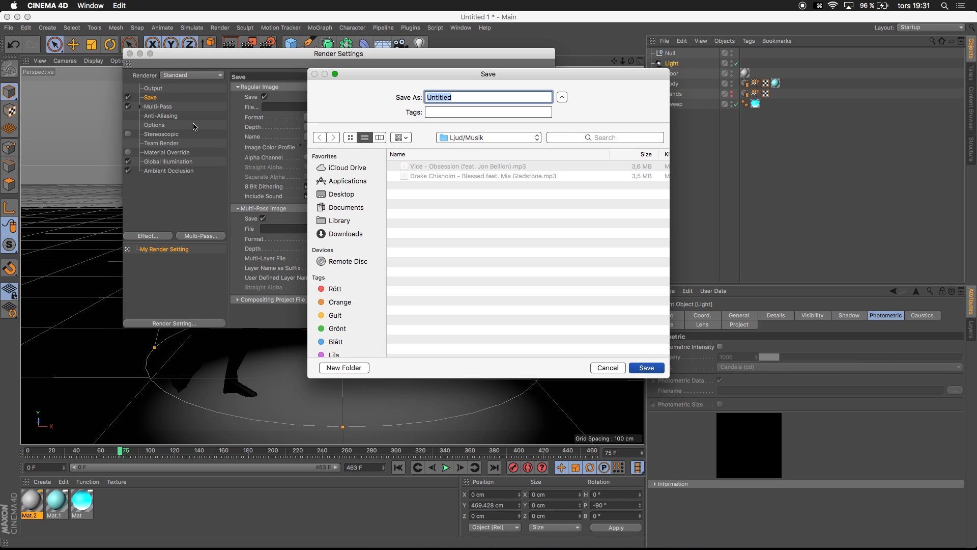
click(346, 194)
double_click(427, 167)
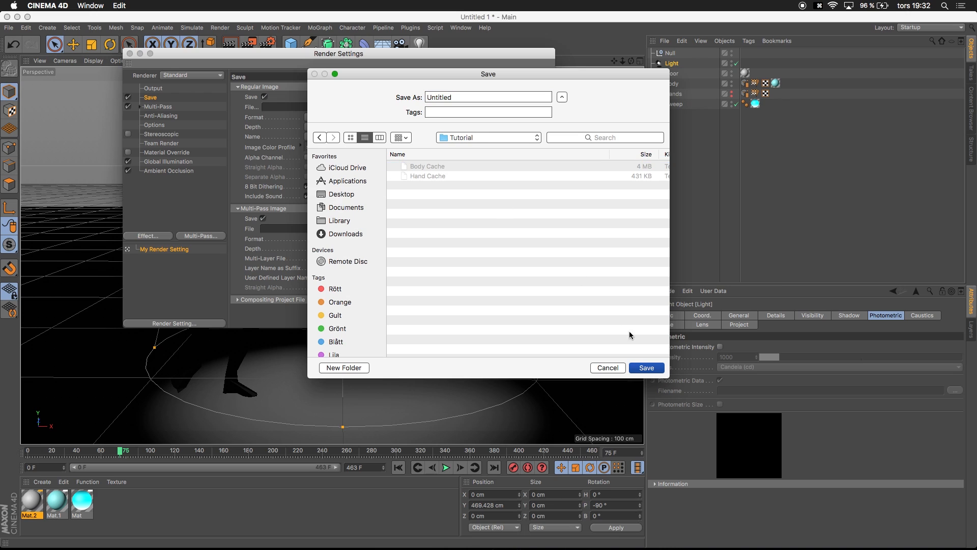
click(643, 368)
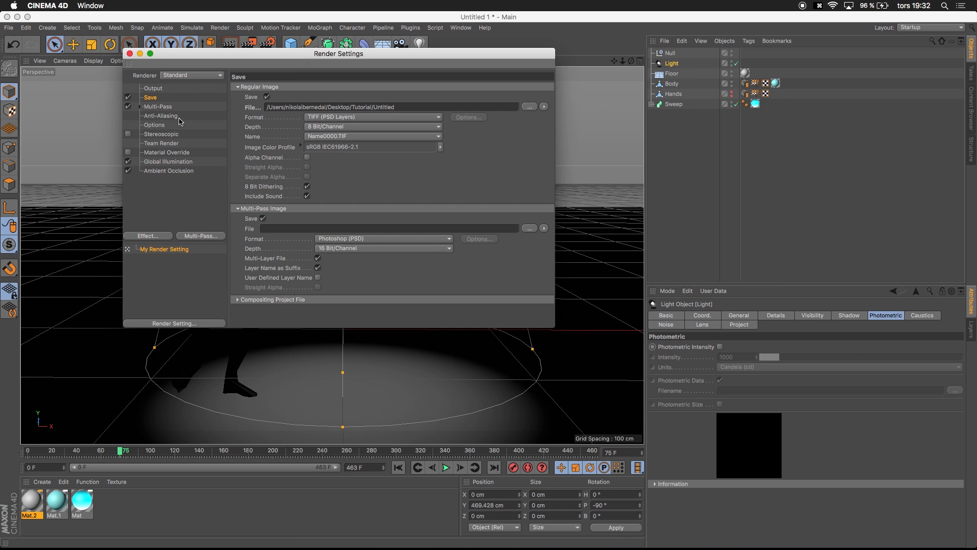
click(130, 53)
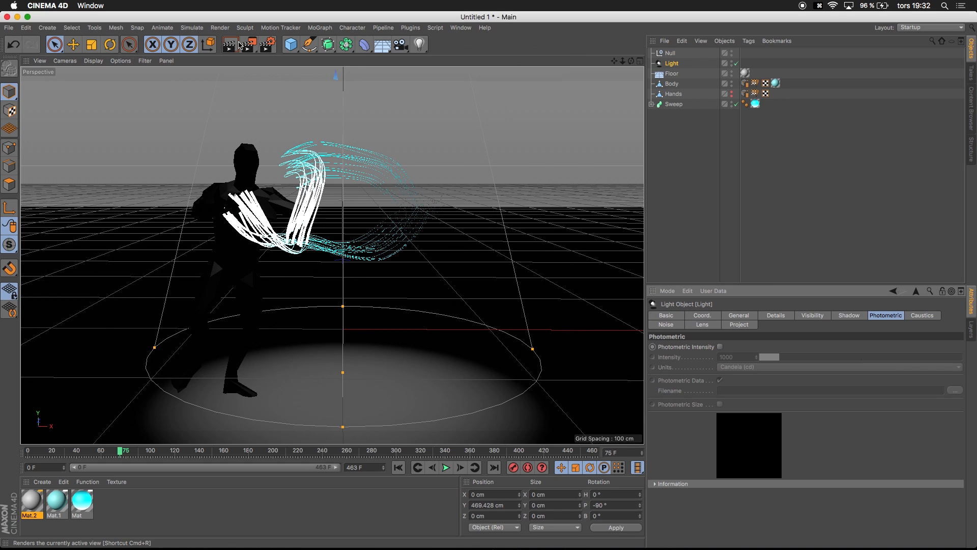
Add the scene to the render queue, saving the project as "Untitled 1.c4d" in the Desktop's Tutorial folder
click(246, 28)
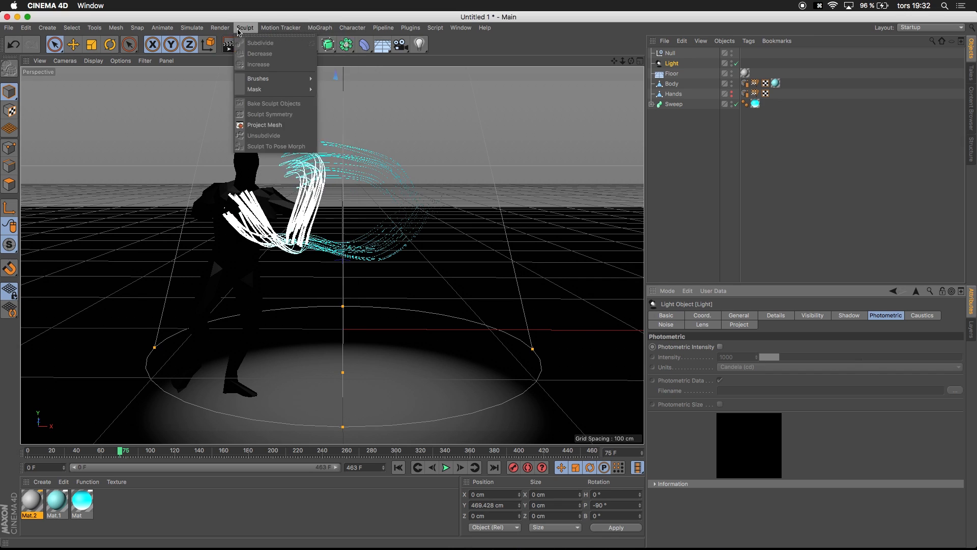
mouse_move(220, 28)
mouse_move(236, 104)
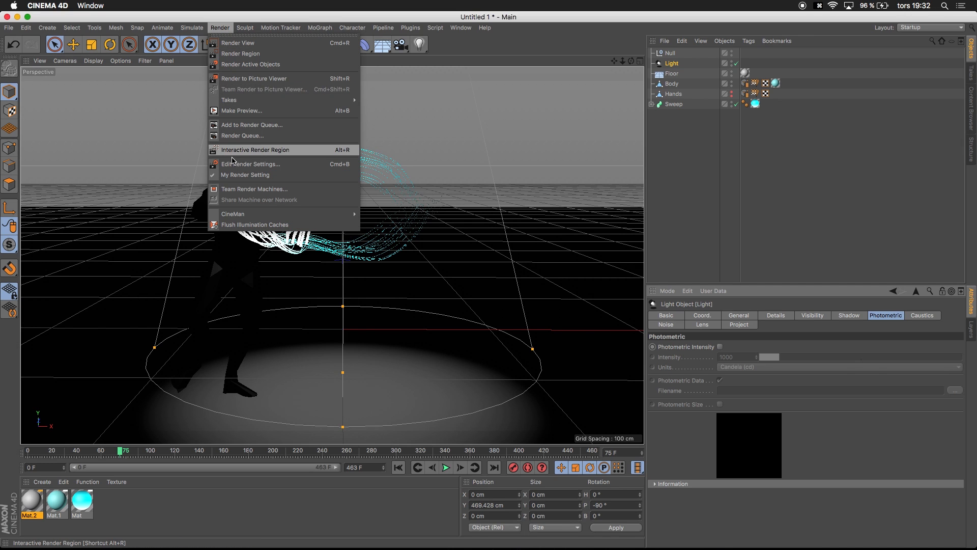
click(245, 125)
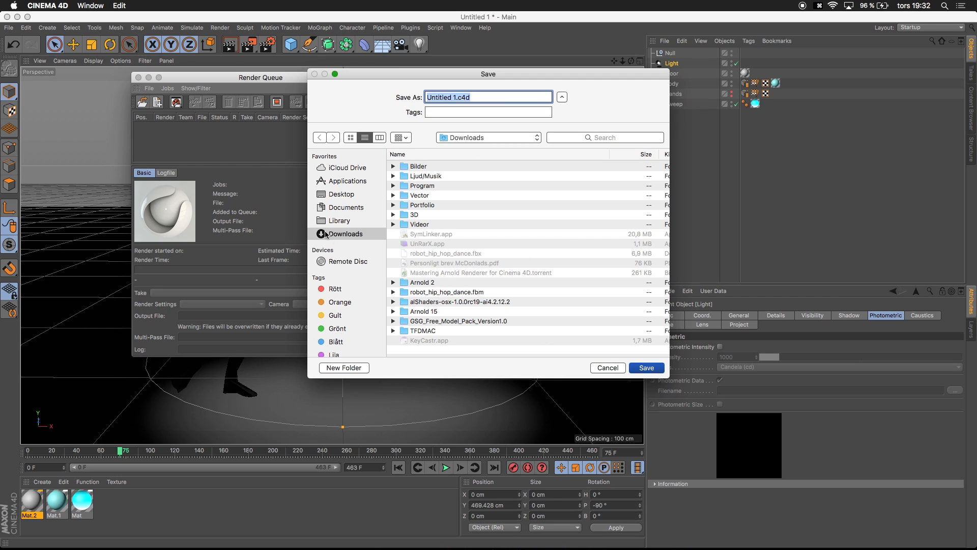
click(340, 194)
click(425, 167)
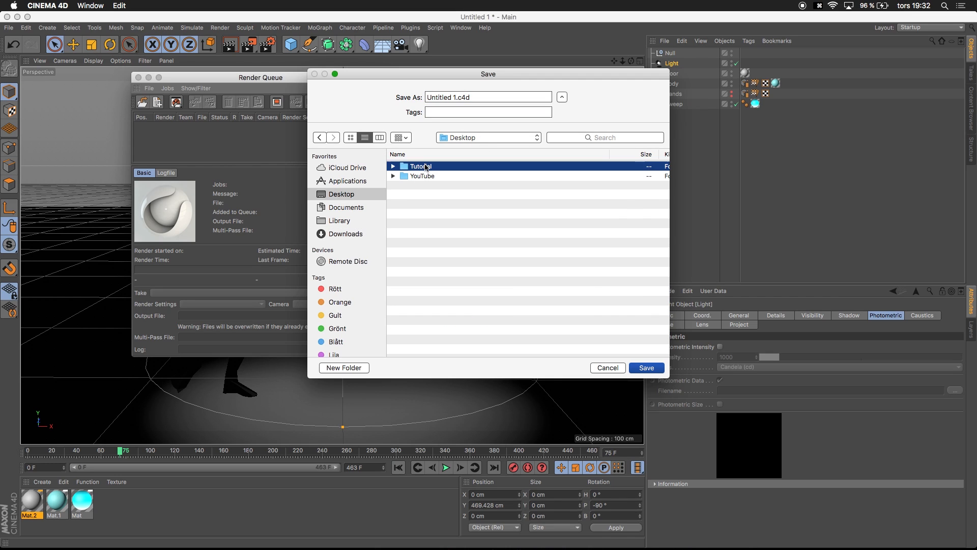
double_click(426, 167)
click(640, 366)
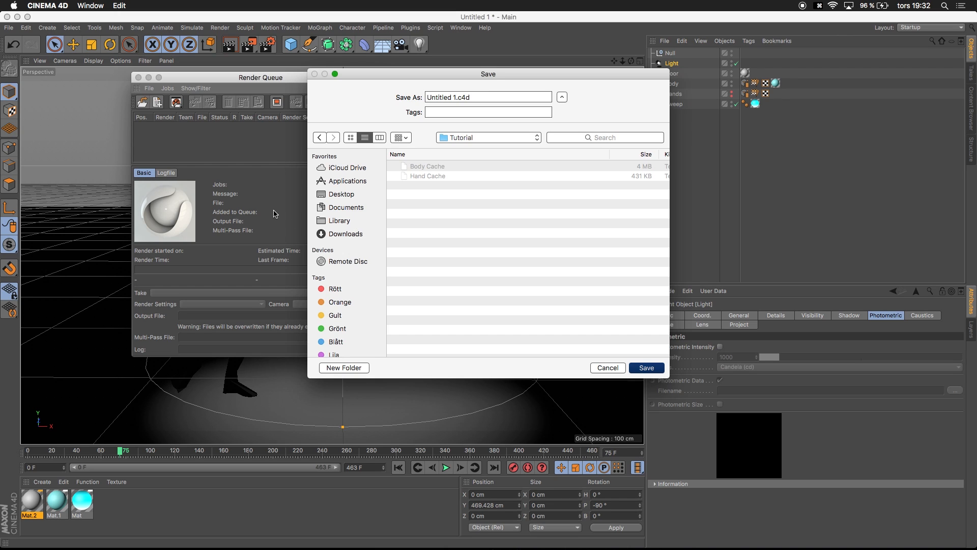
key(Return)
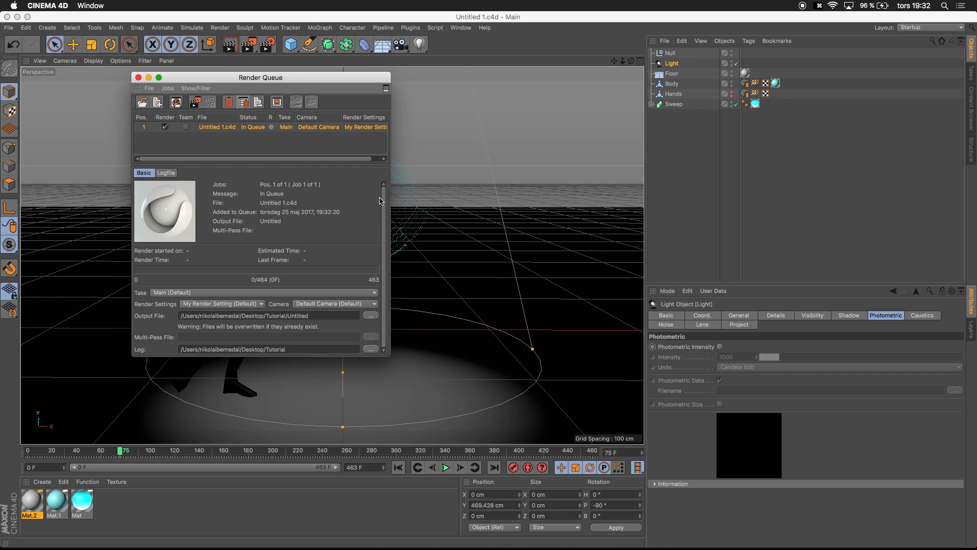
Close the Render Queue and minimise the project window to show the desktop
click(138, 78)
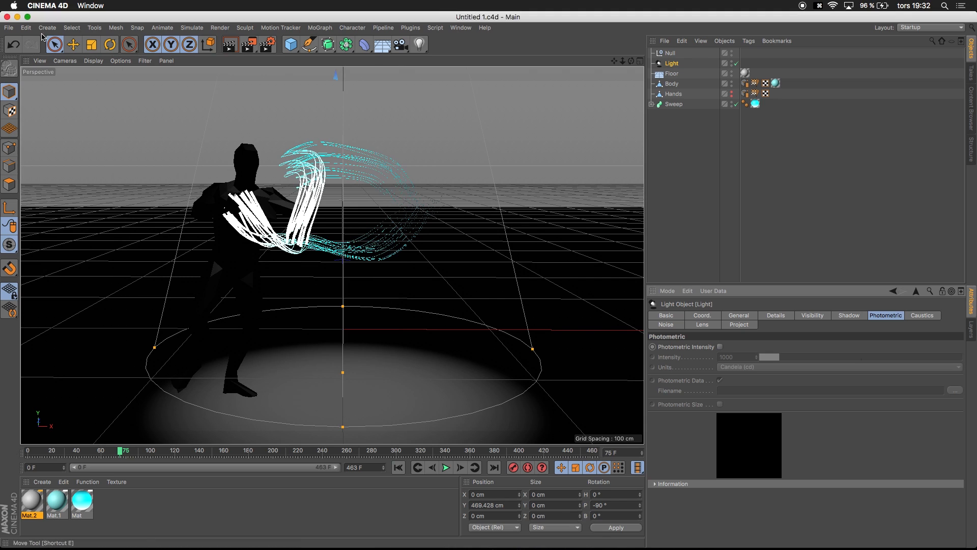
click(17, 17)
drag(210, 100, 619, 256)
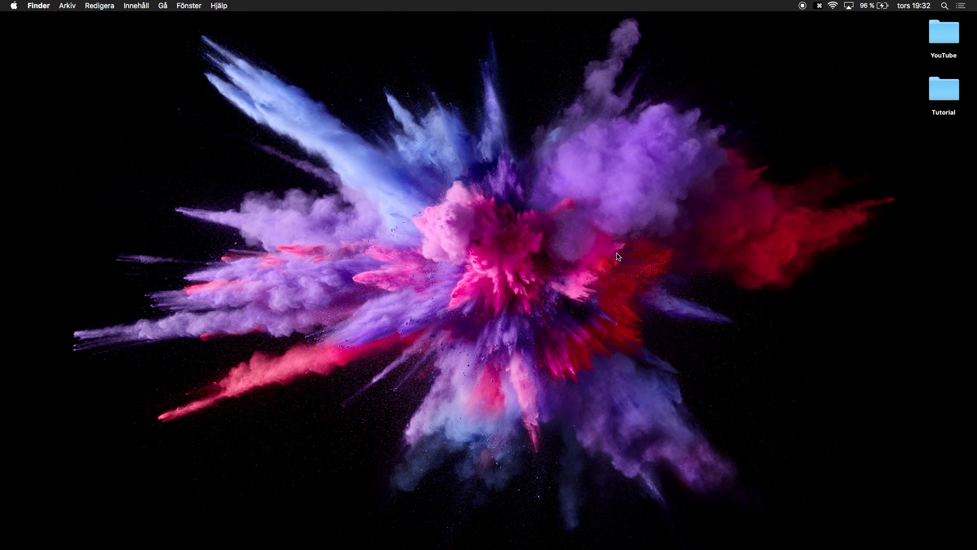